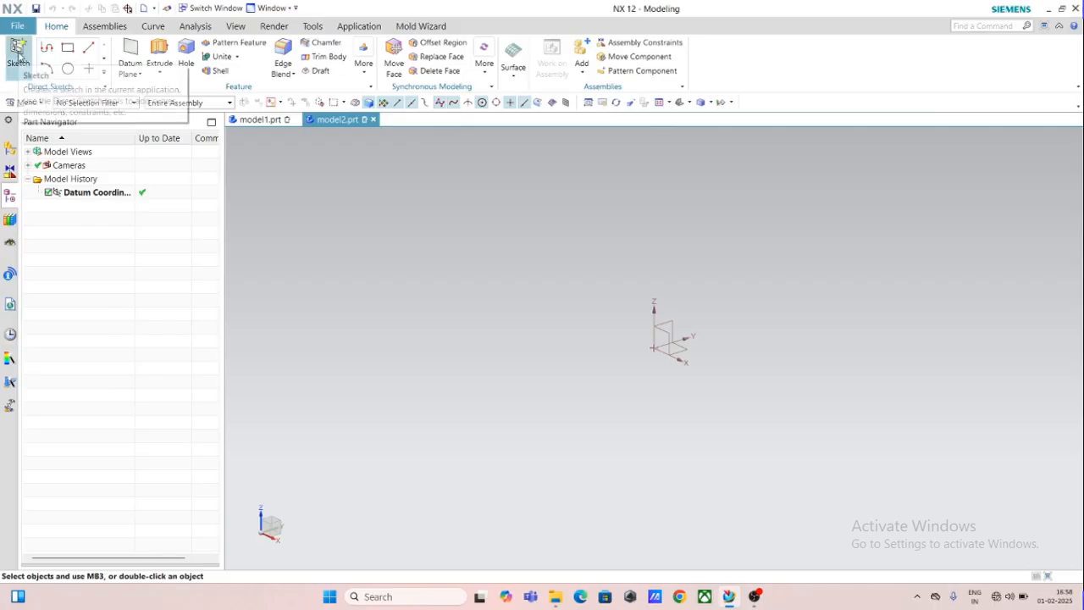
- Create a sketch on the XY plane and draw a closed ten-sided outline around the origin with the Profile tool
click(18, 53)
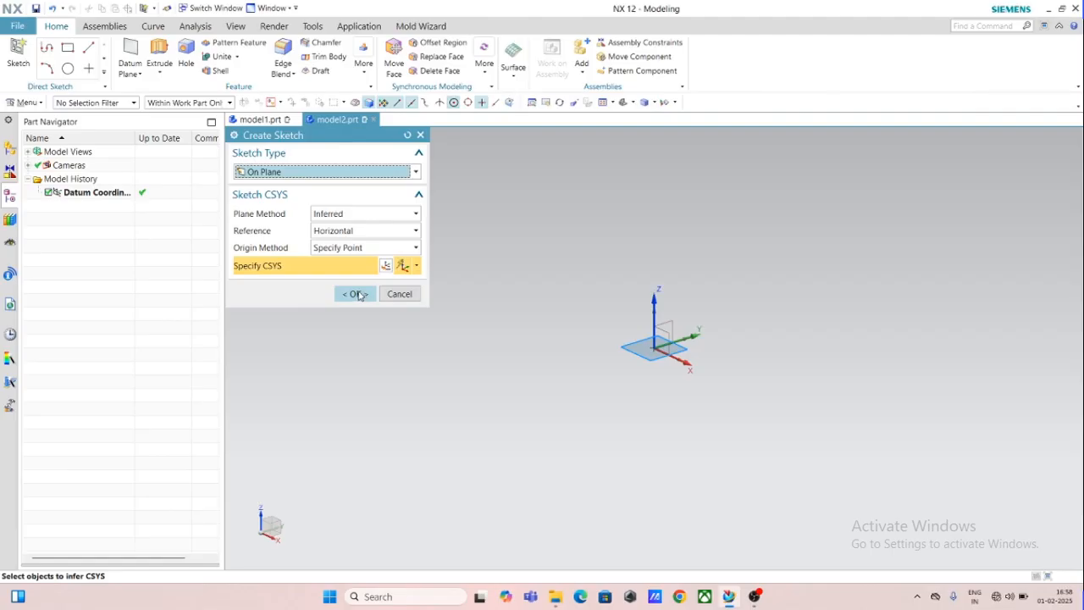
click(356, 294)
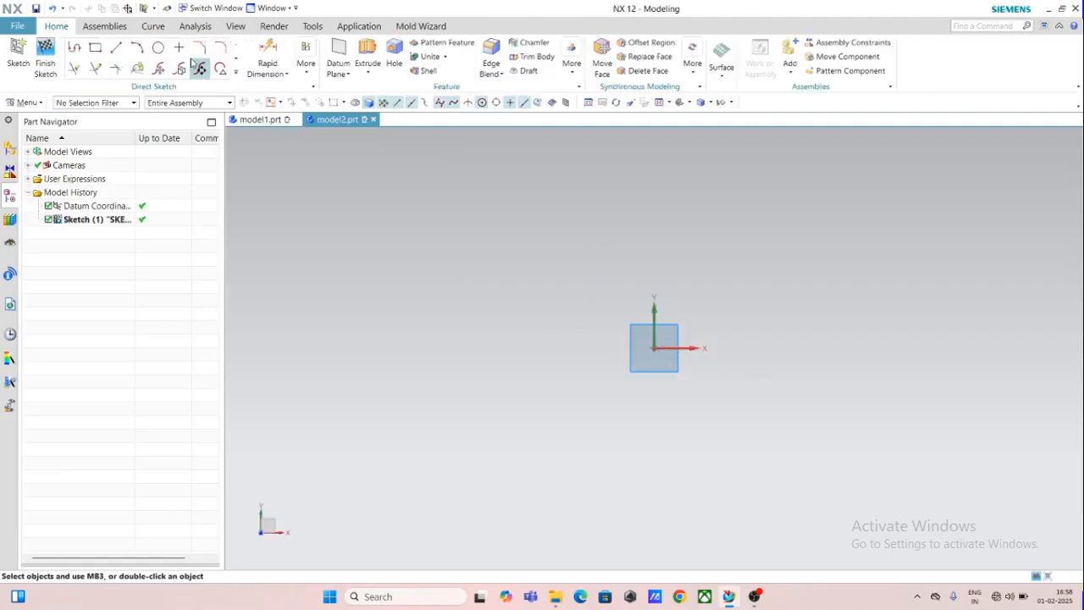
click(74, 49)
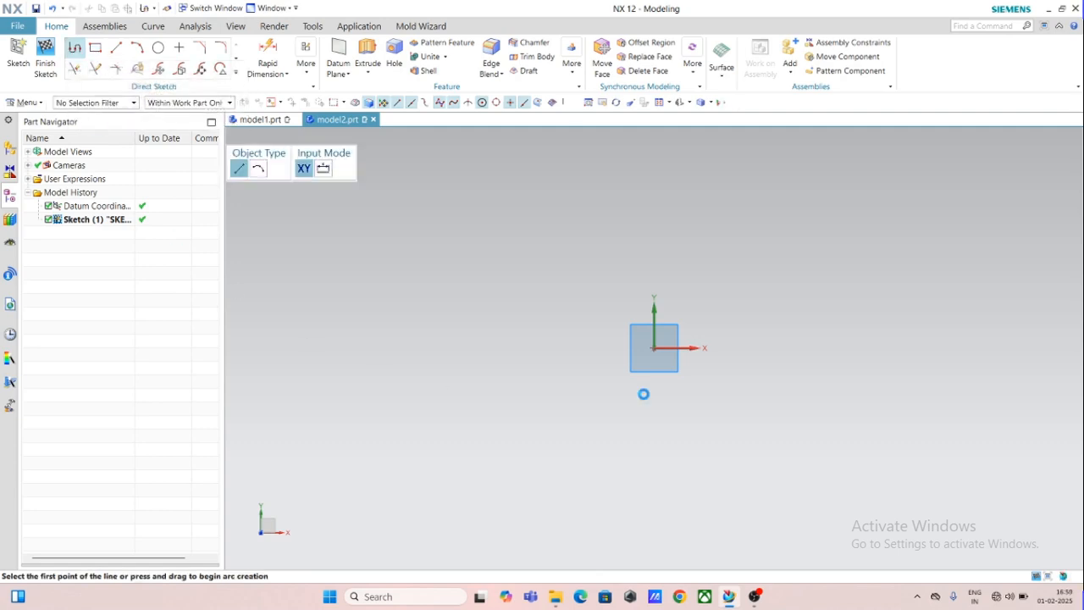
click(383, 354)
click(512, 325)
click(531, 233)
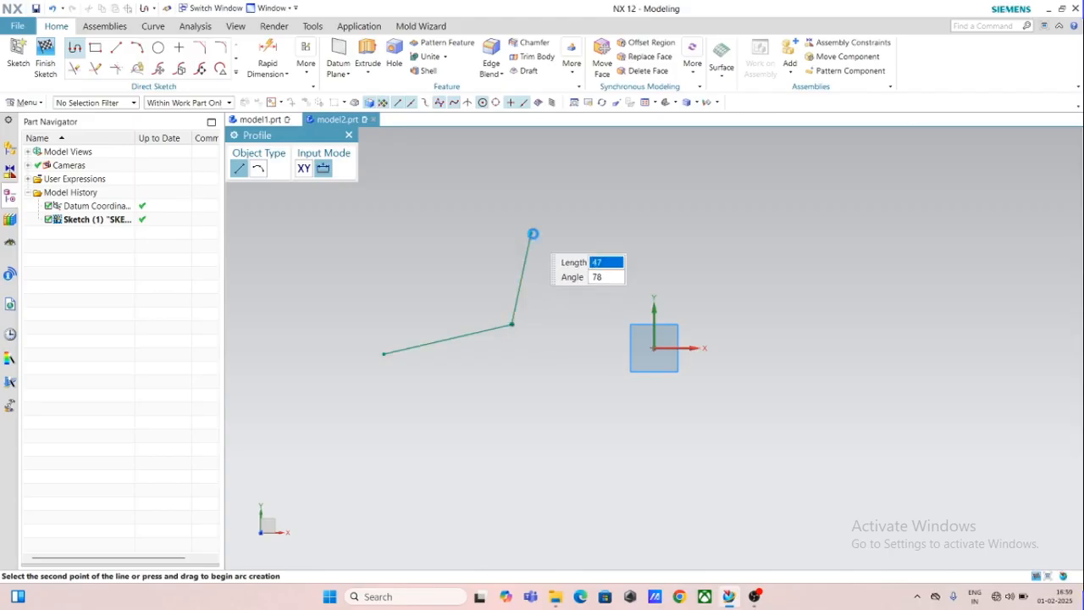
click(632, 219)
click(652, 268)
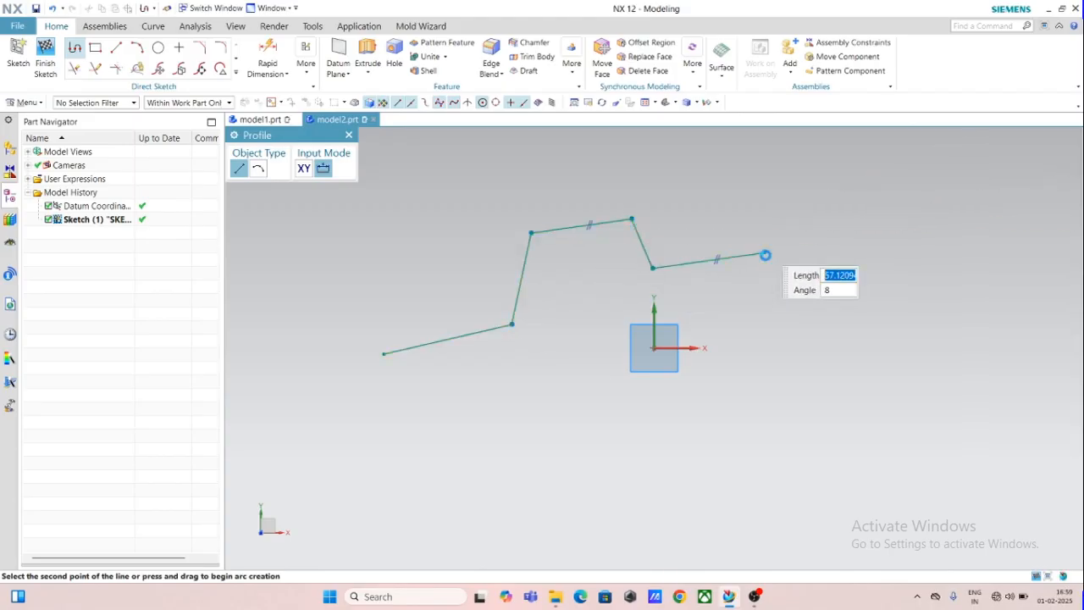
click(765, 252)
click(811, 325)
click(810, 410)
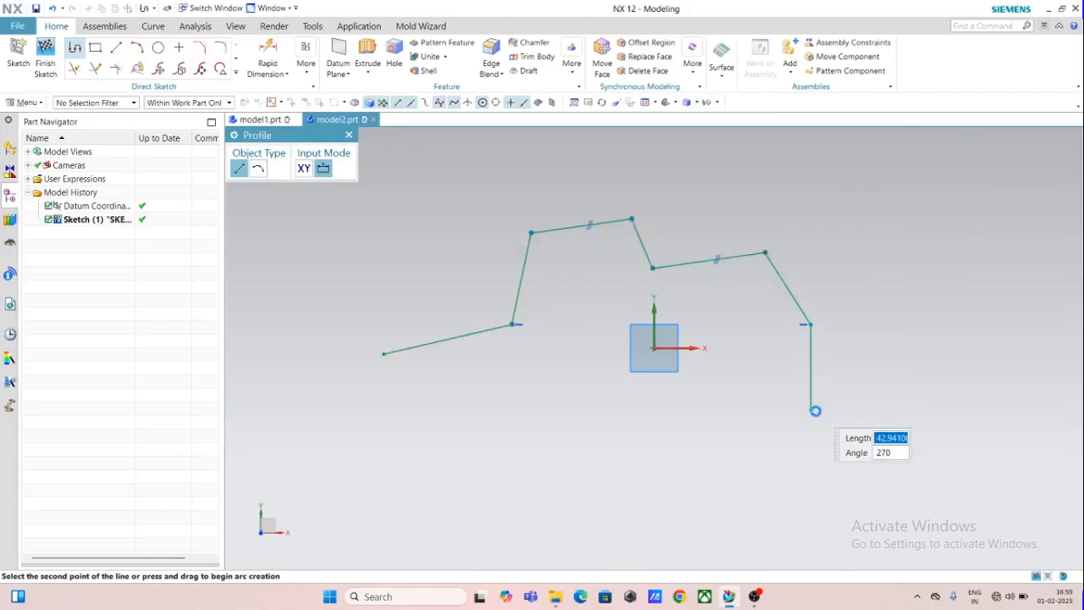
click(708, 438)
click(451, 440)
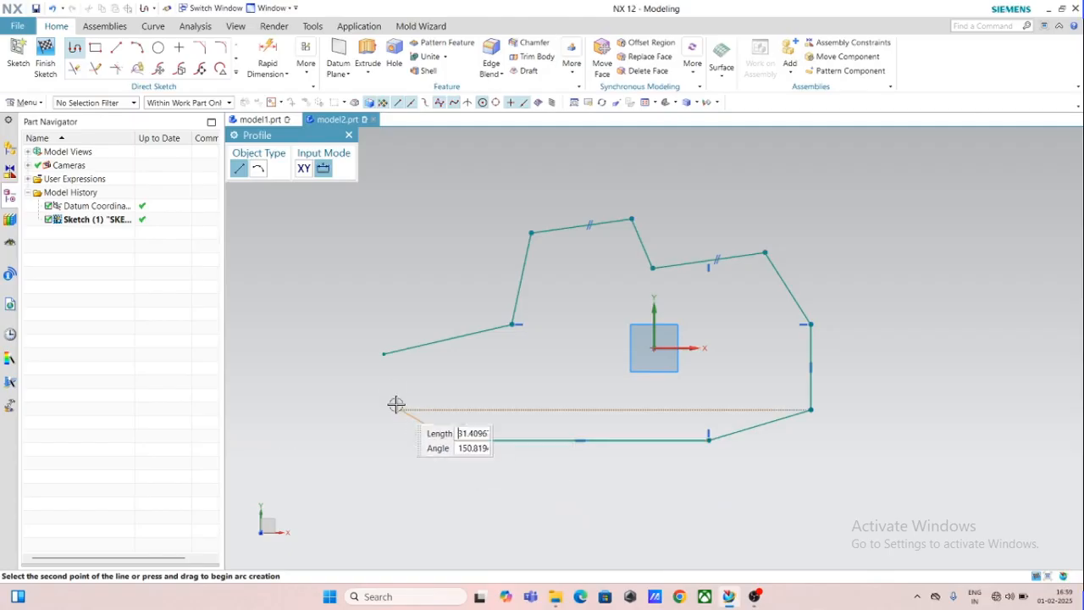
click(383, 353)
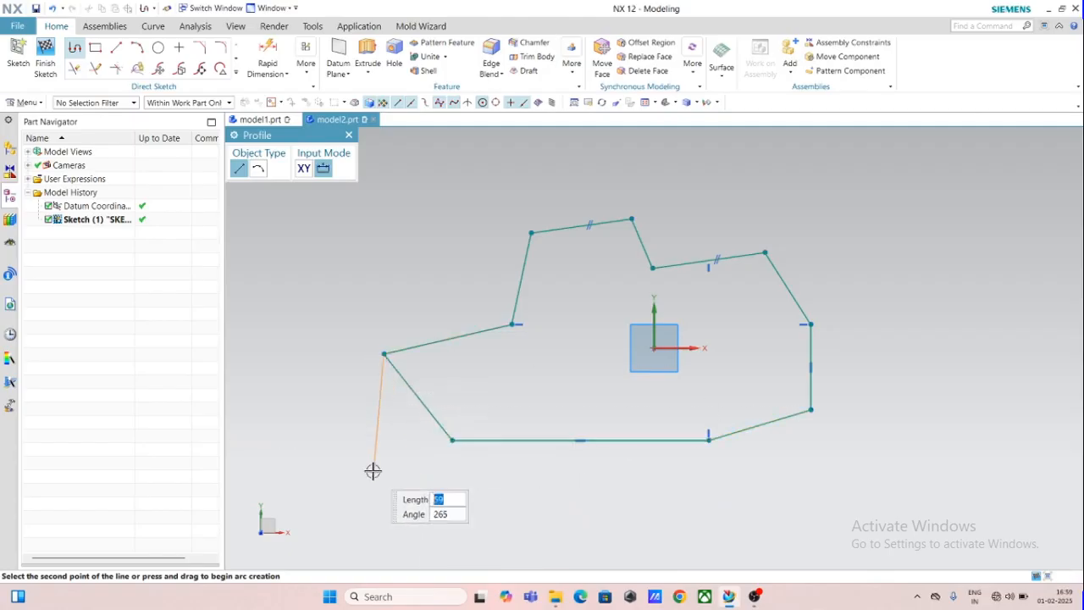
key(Escape)
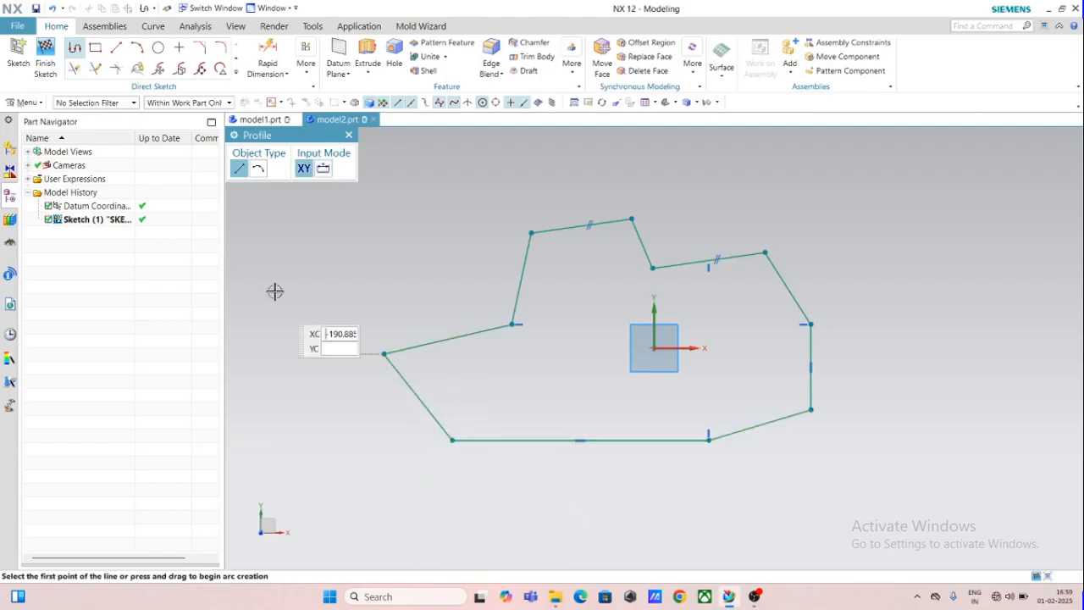
- Draw four separate lines above the outline: a vertical one, one rising from its lower end, and two sloping down to the right
click(117, 48)
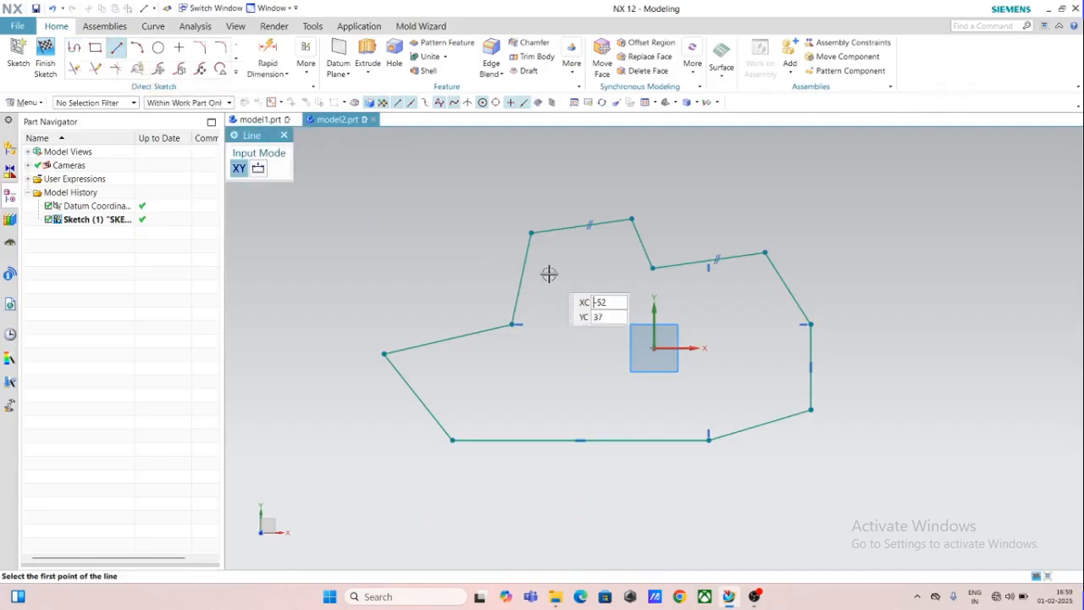
click(390, 159)
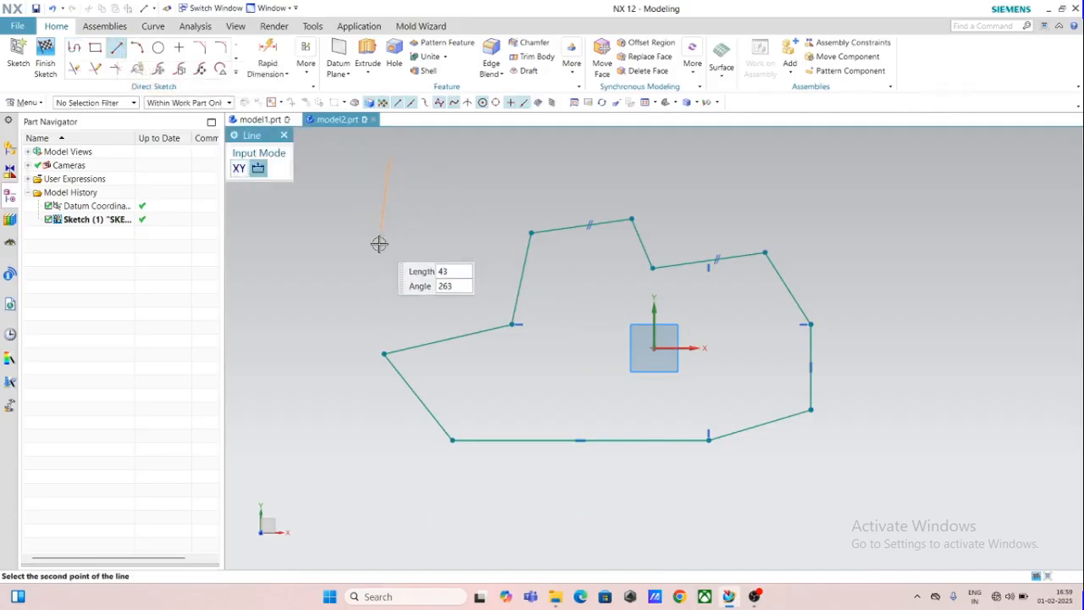
click(384, 298)
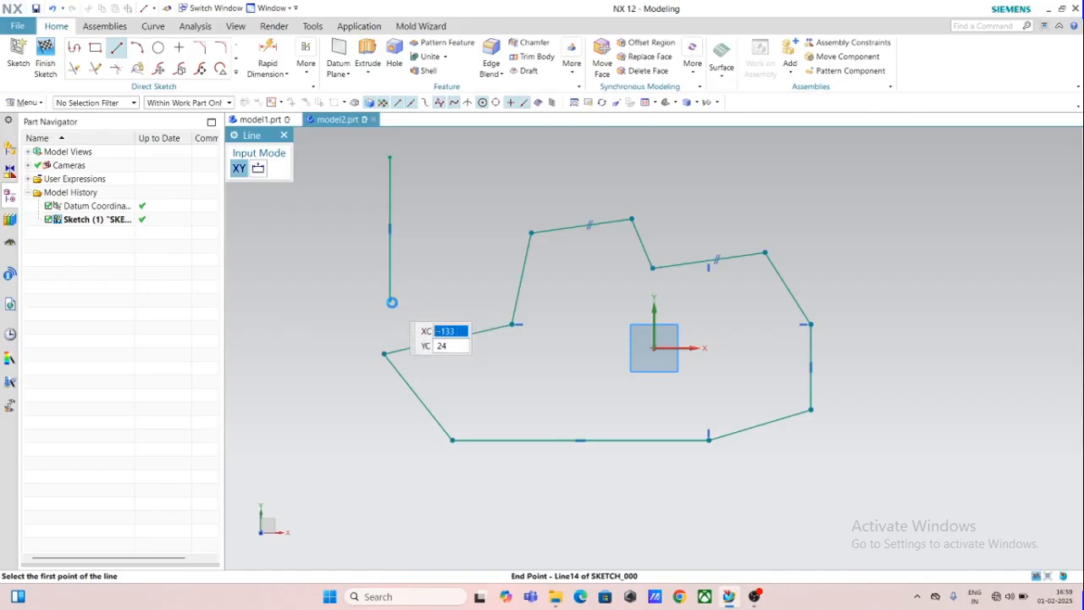
click(391, 302)
click(512, 204)
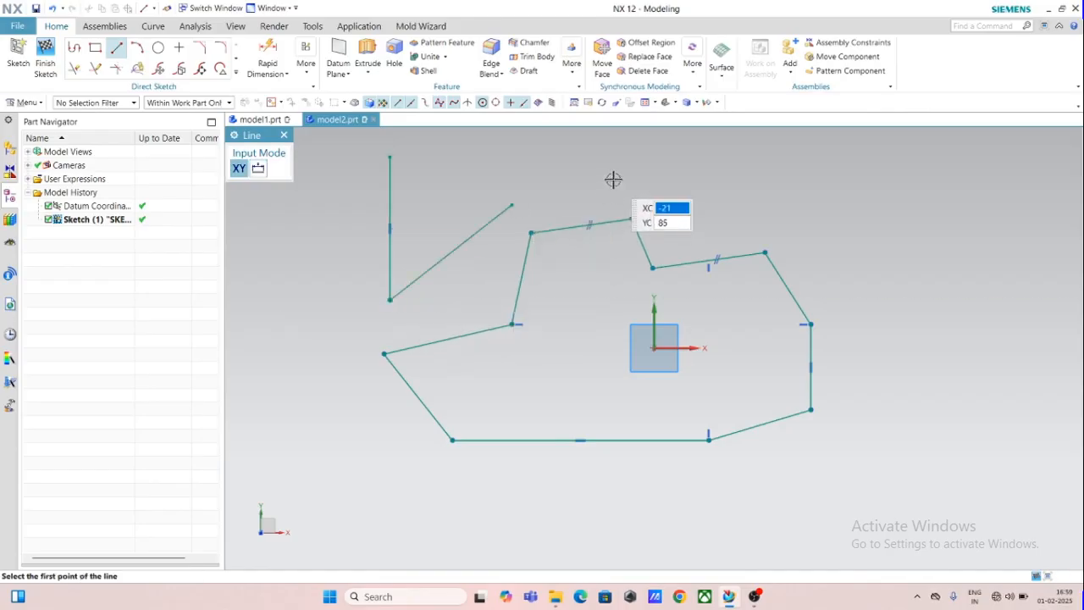
click(613, 179)
click(692, 227)
click(769, 167)
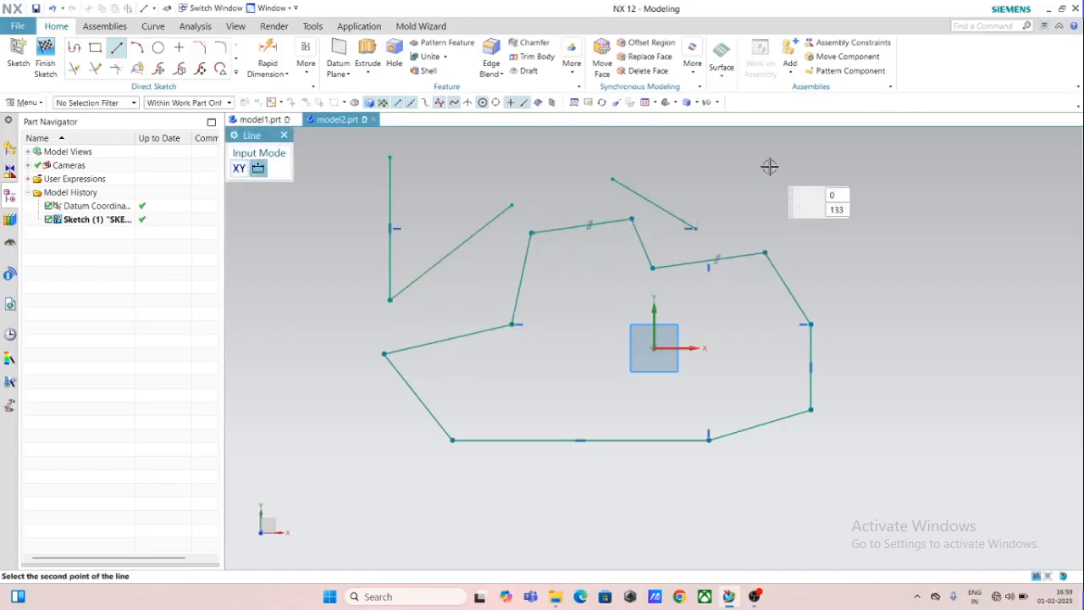
click(867, 242)
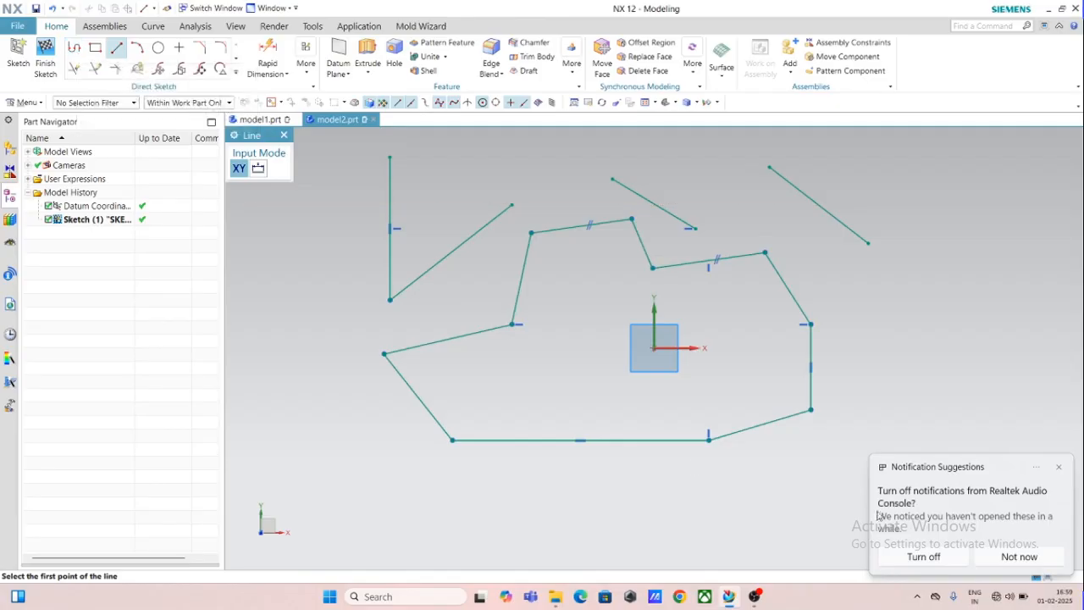
click(1059, 468)
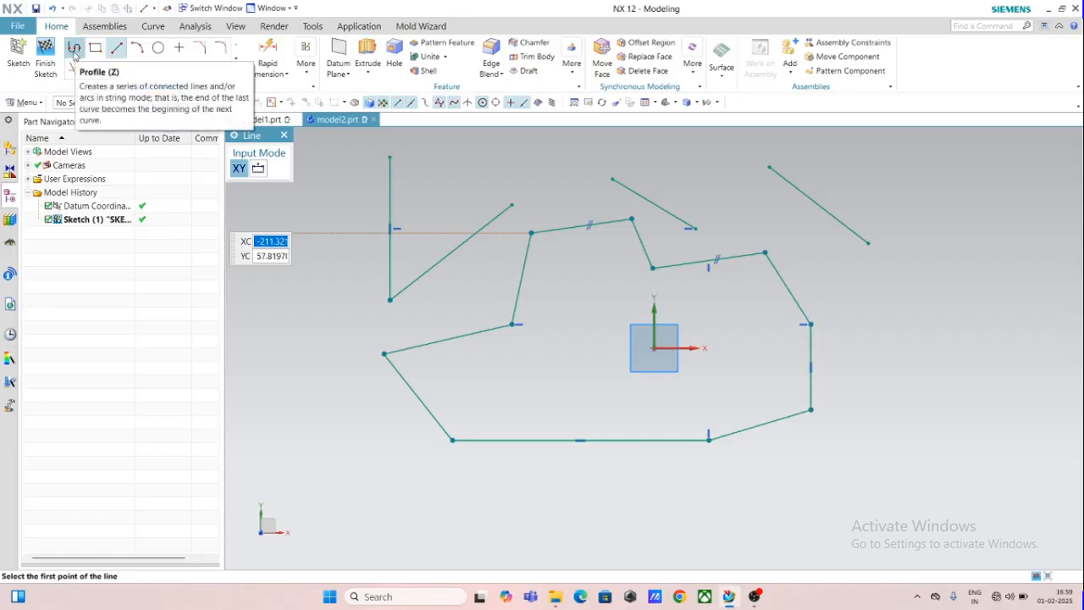
- Delete everything in the model, including the sketch with all its lines and the datum coordinate system
click(74, 53)
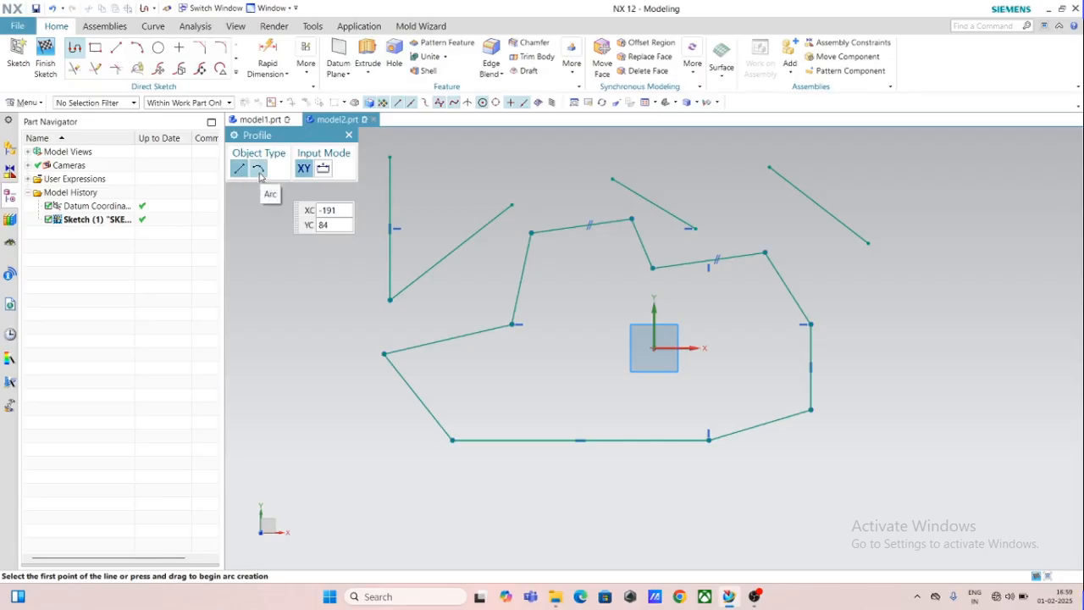
click(348, 135)
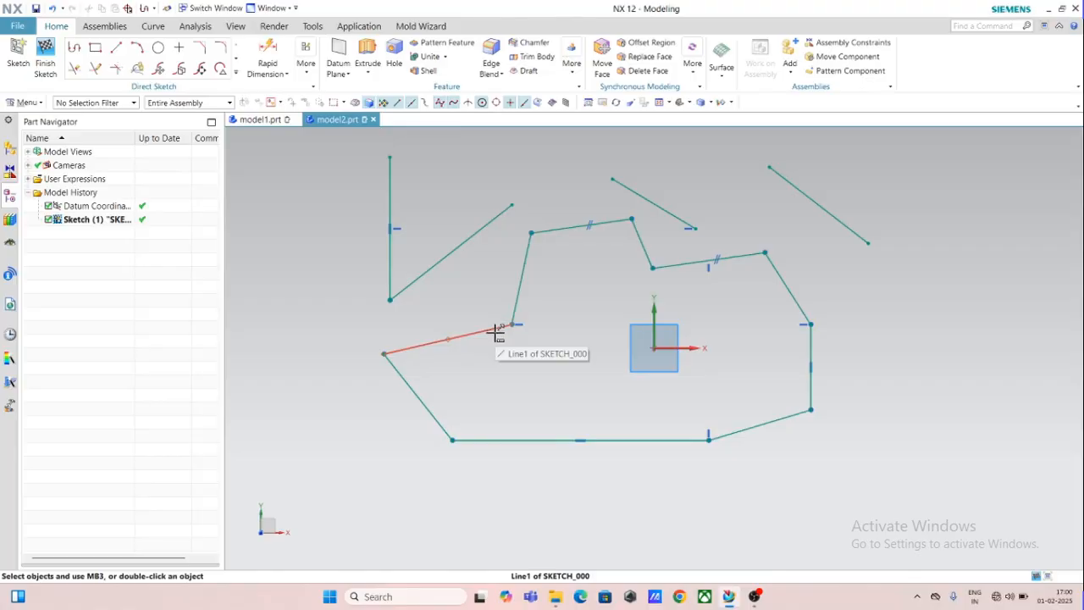
key(ctrl+a)
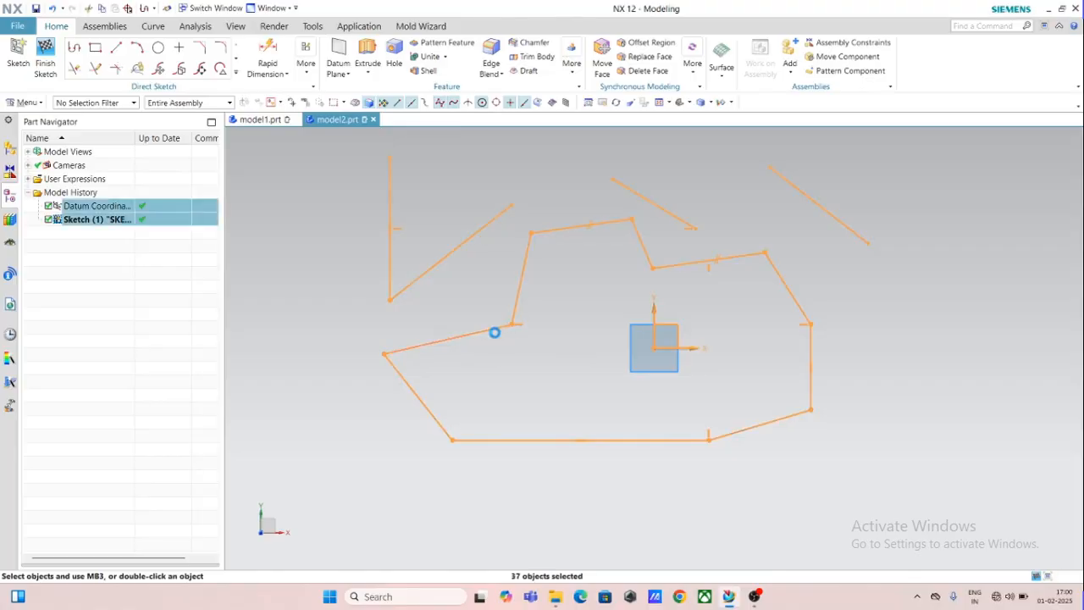
key(Delete)
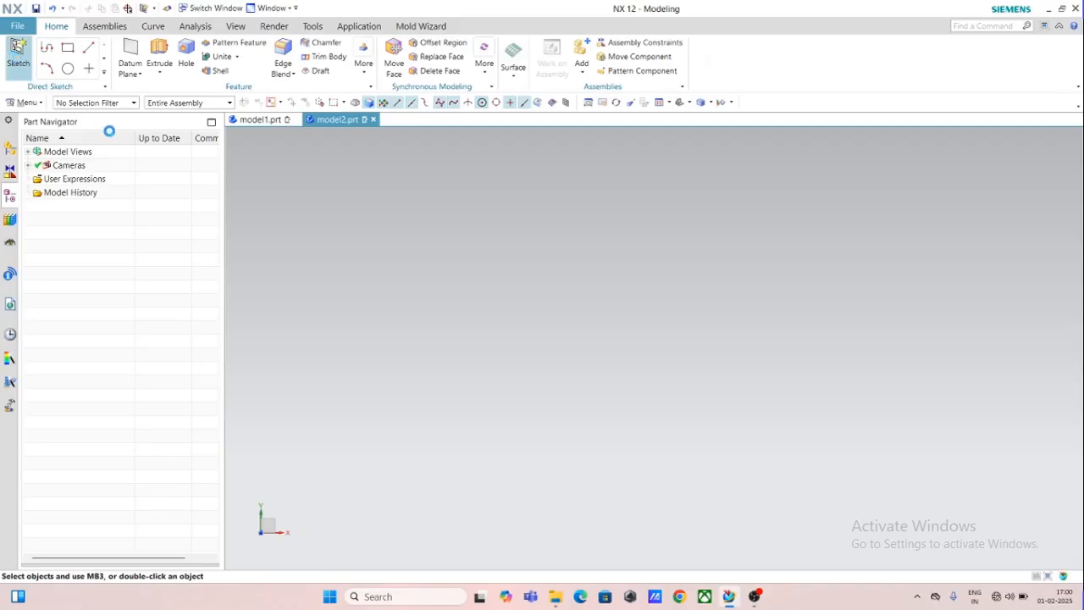
- Create a new sketch on the XY plane and draw a three-point arc with a radius of about 114 arching over the origin
click(363, 294)
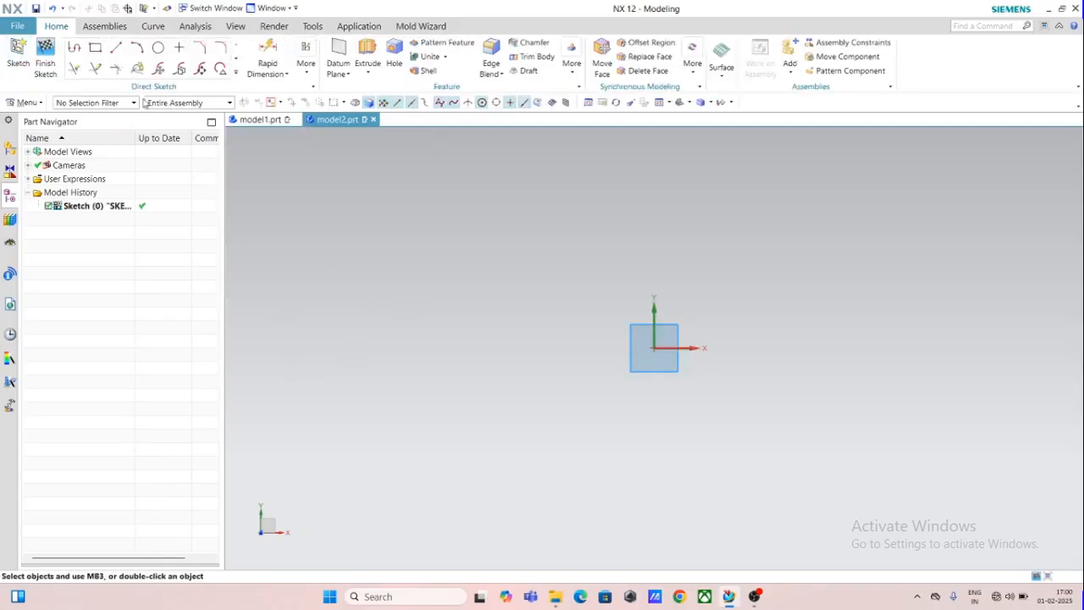
click(137, 47)
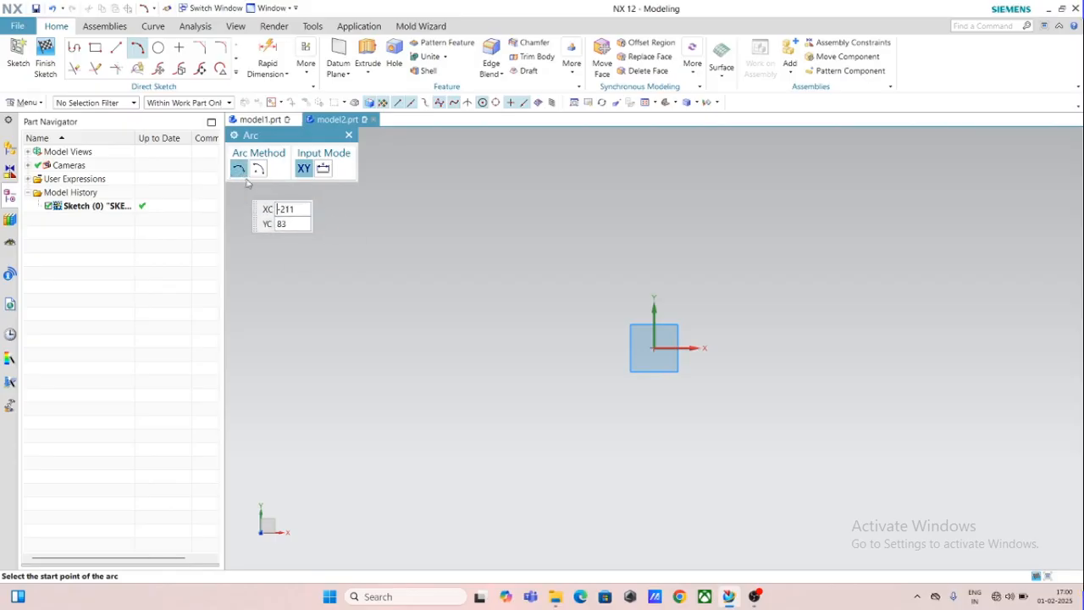
click(477, 357)
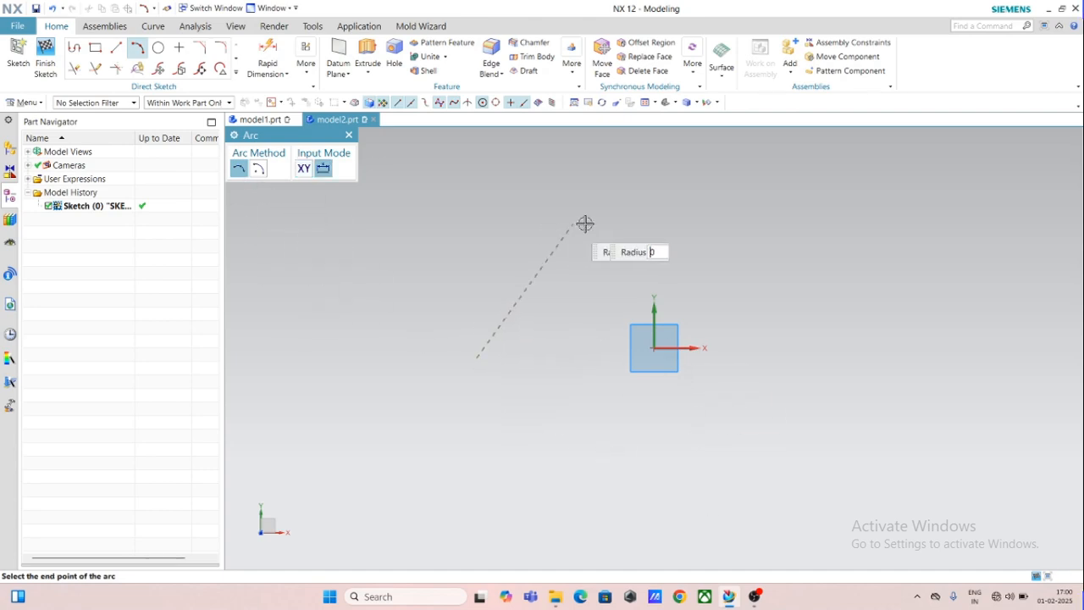
click(646, 220)
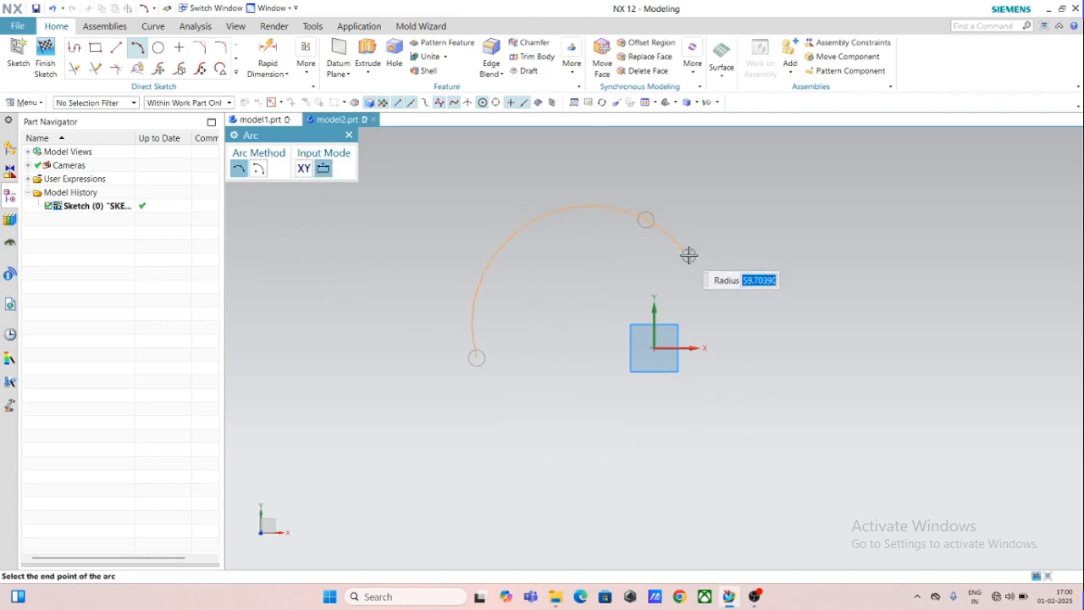
click(898, 359)
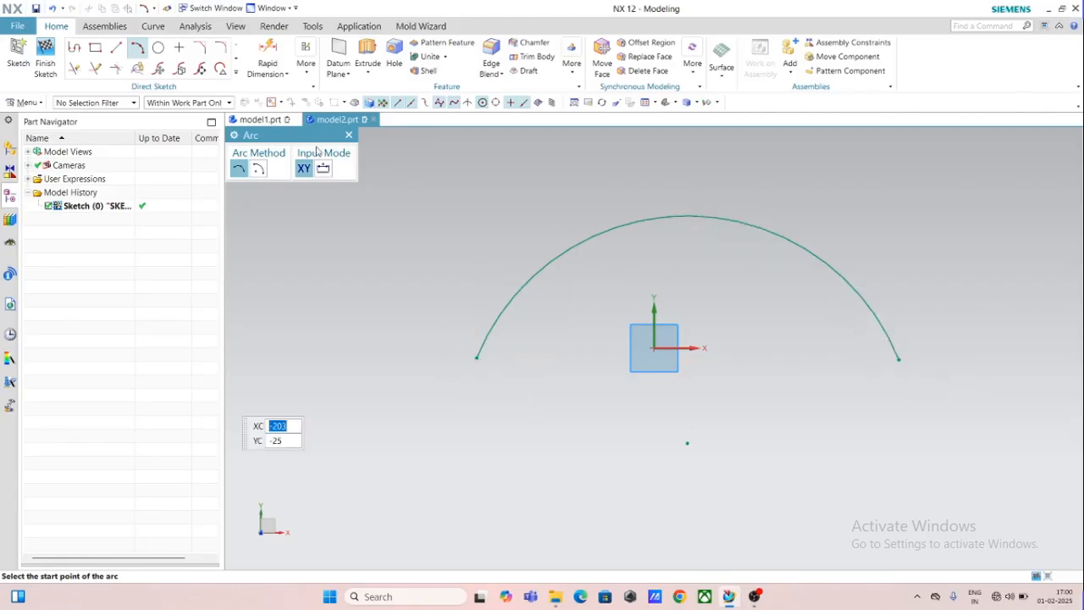
click(348, 135)
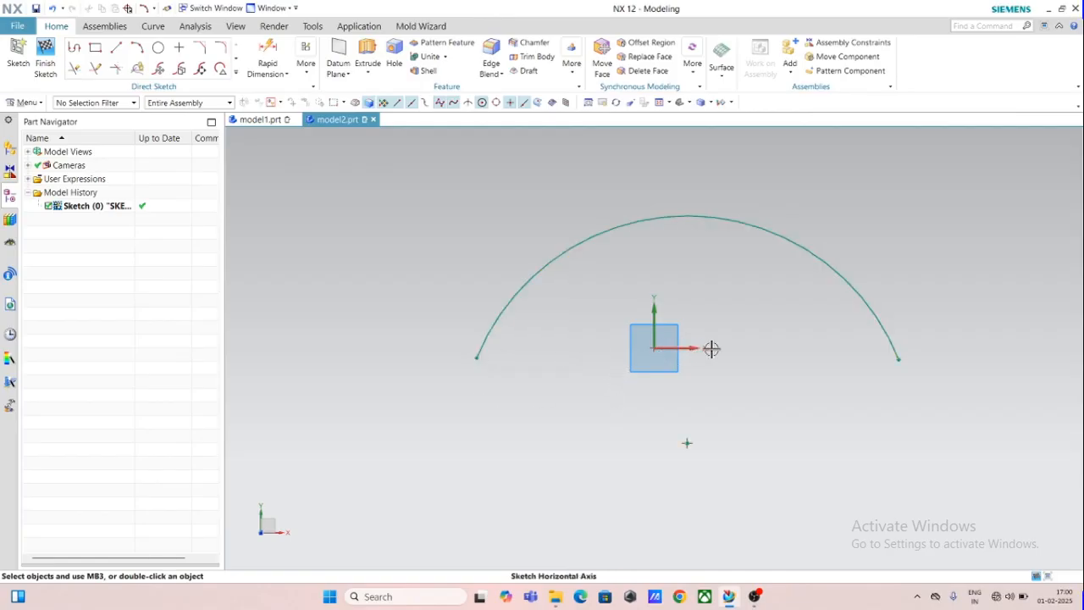
- Constrain both endpoints of the arc onto the sketch's horizontal axis with a Point on Curve constraint
click(477, 357)
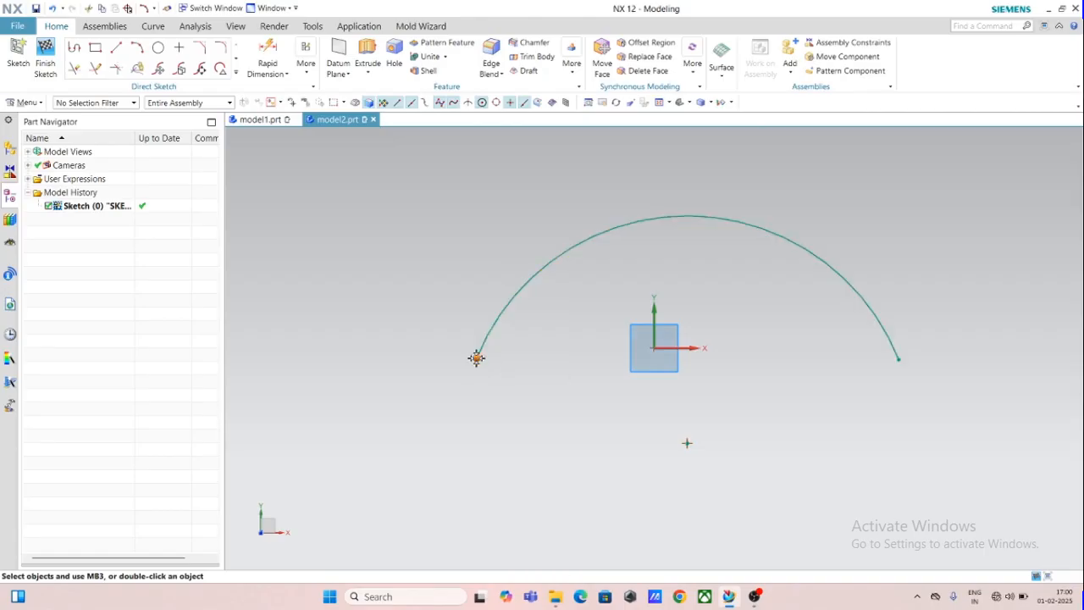
click(693, 348)
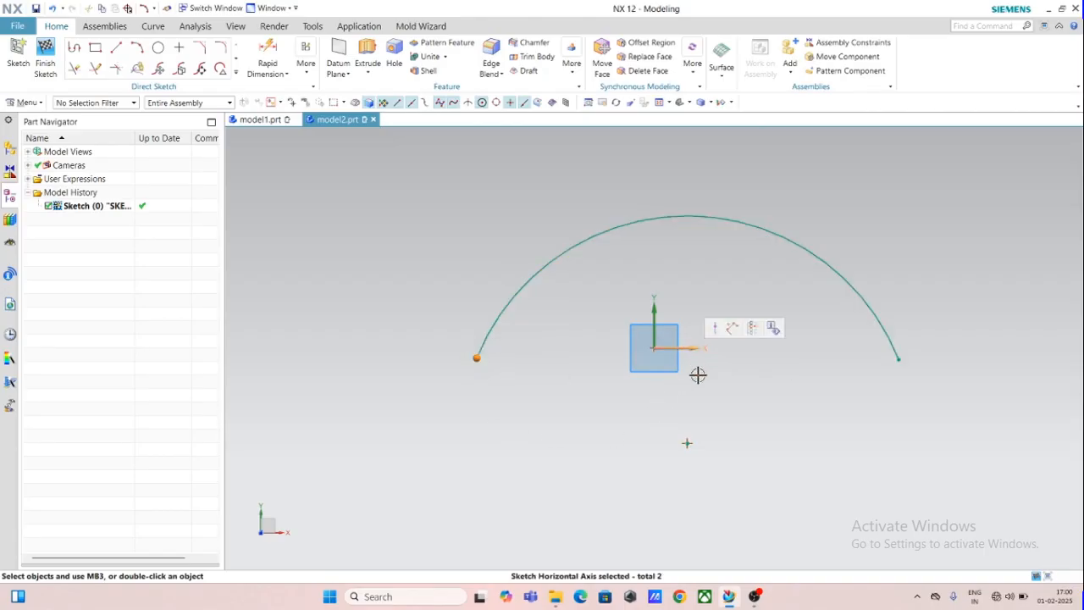
click(897, 360)
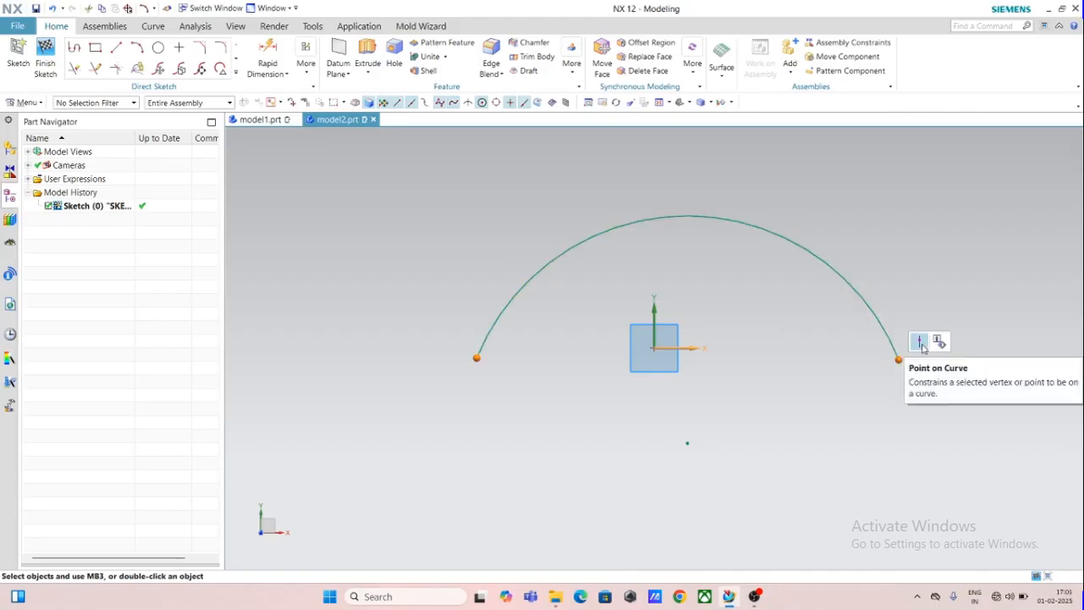
click(921, 343)
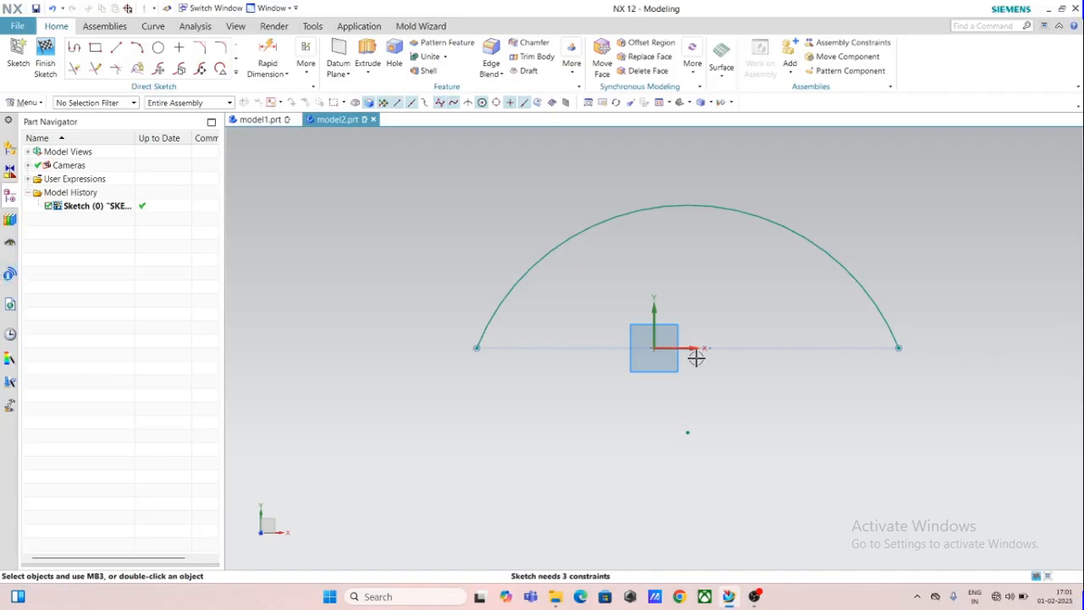
- Add a radial dimension to the arc and set its radius to 100
scroll(696, 358, up, 3)
scroll(714, 351, down, 5)
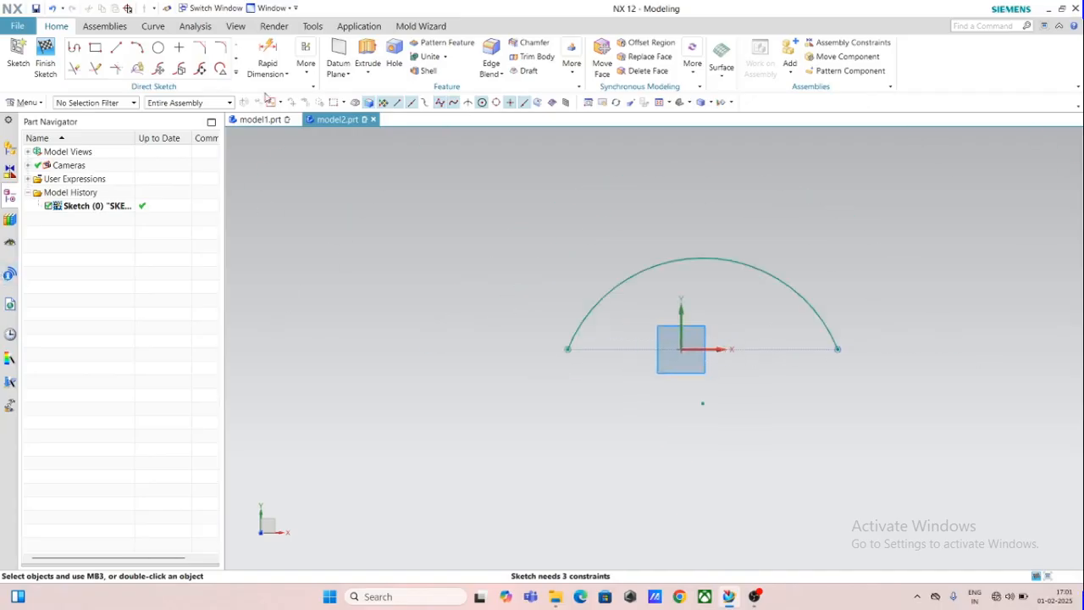
click(268, 56)
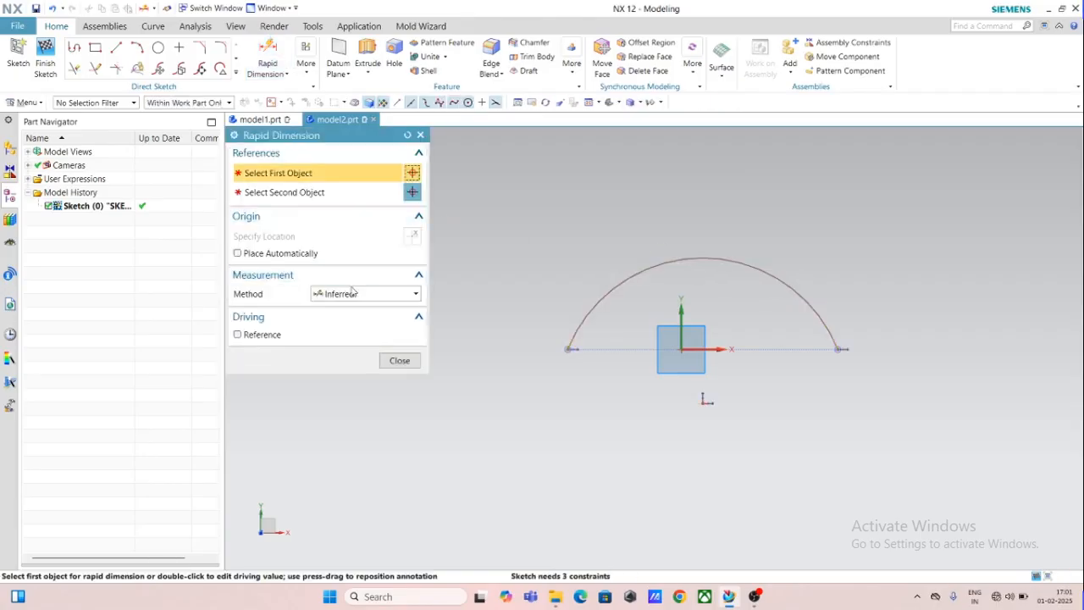
click(364, 293)
click(339, 394)
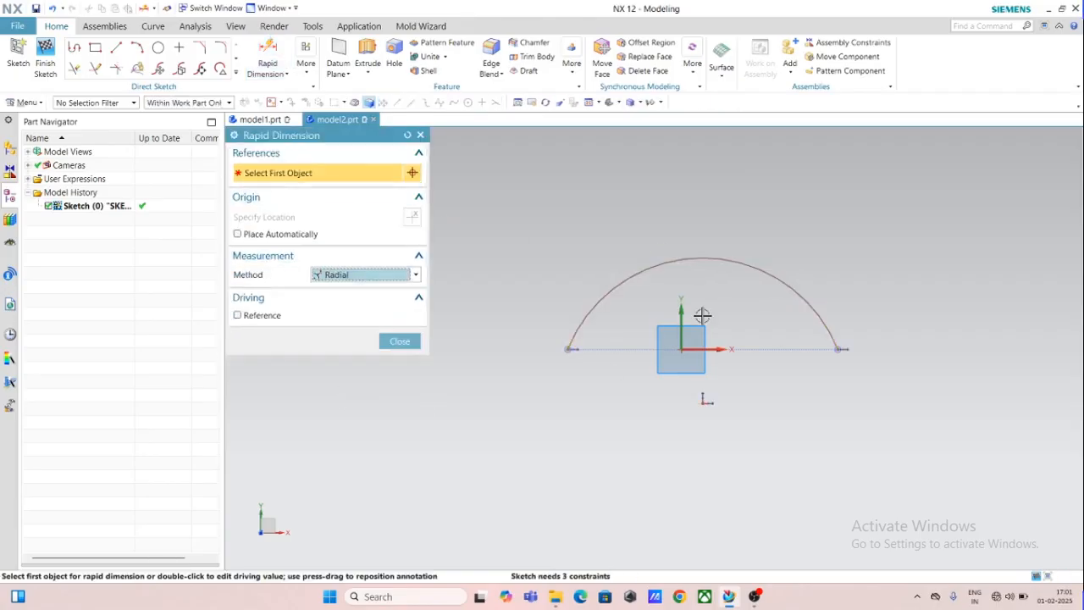
click(717, 256)
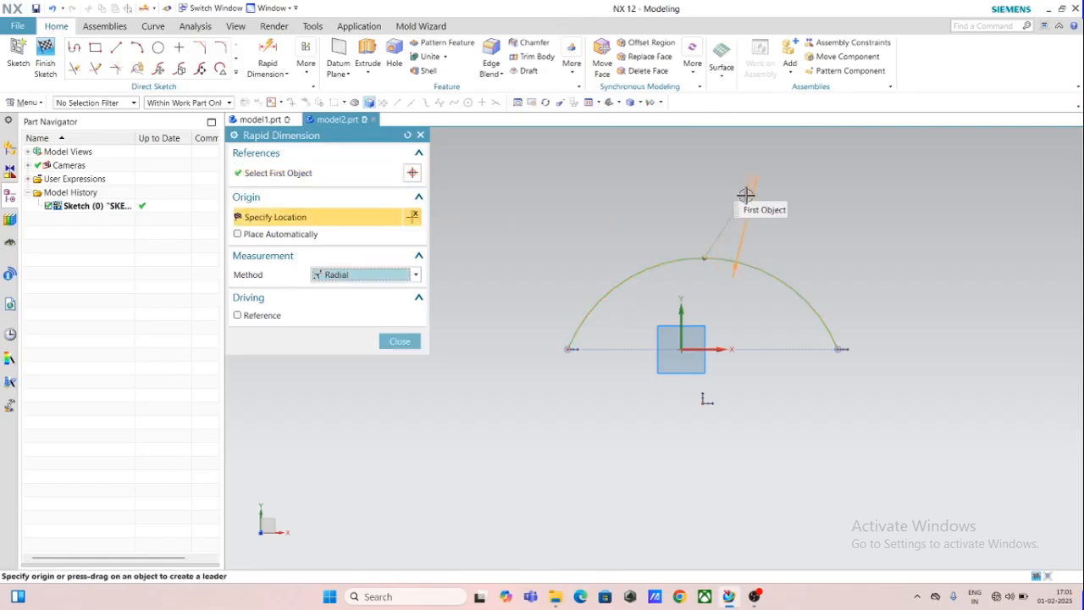
click(740, 194)
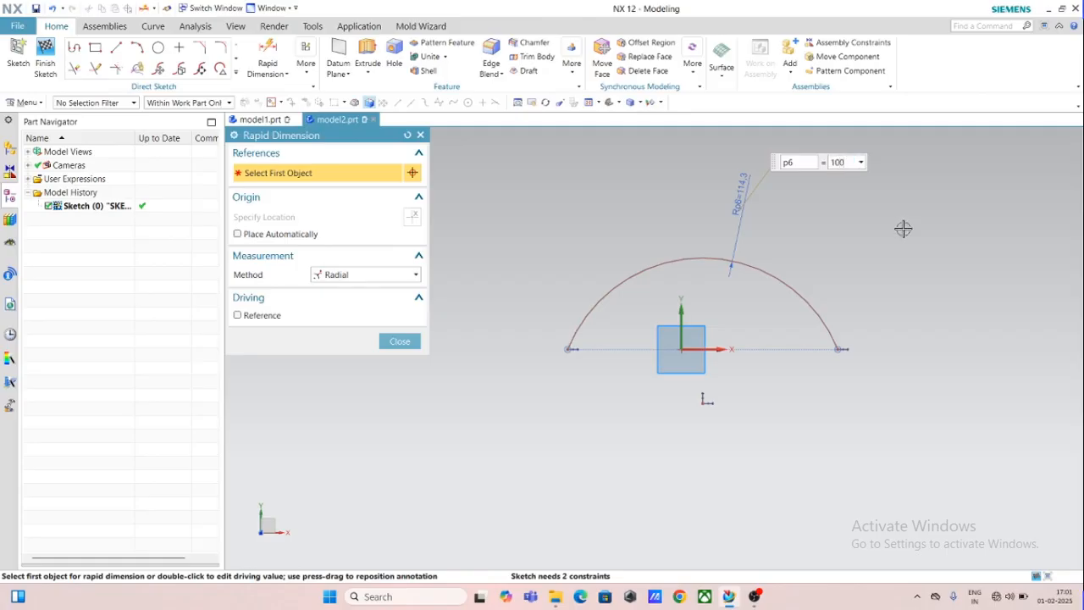
key(Return)
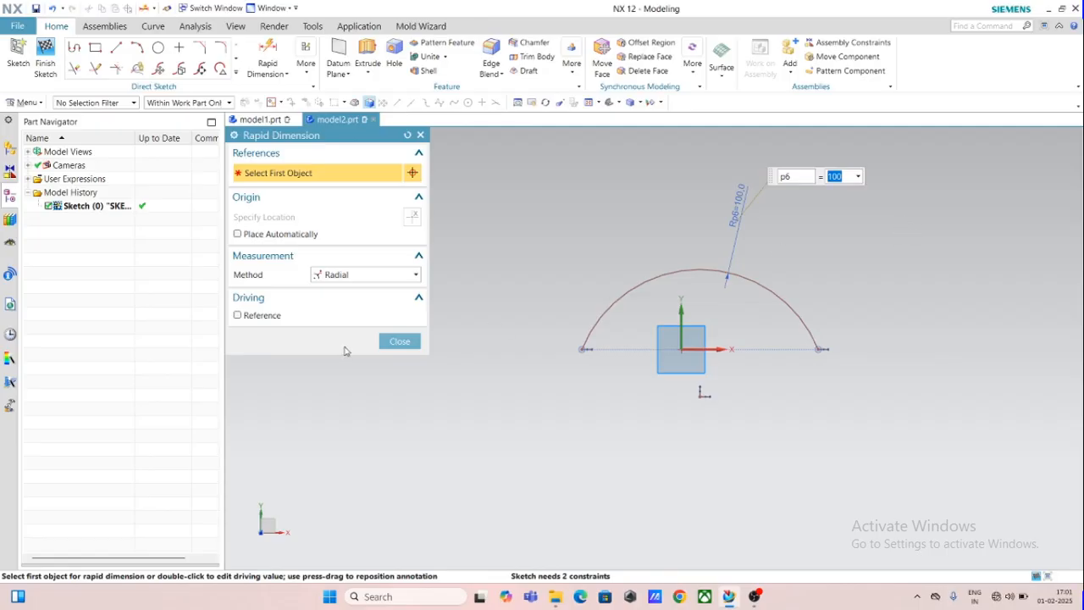
click(399, 341)
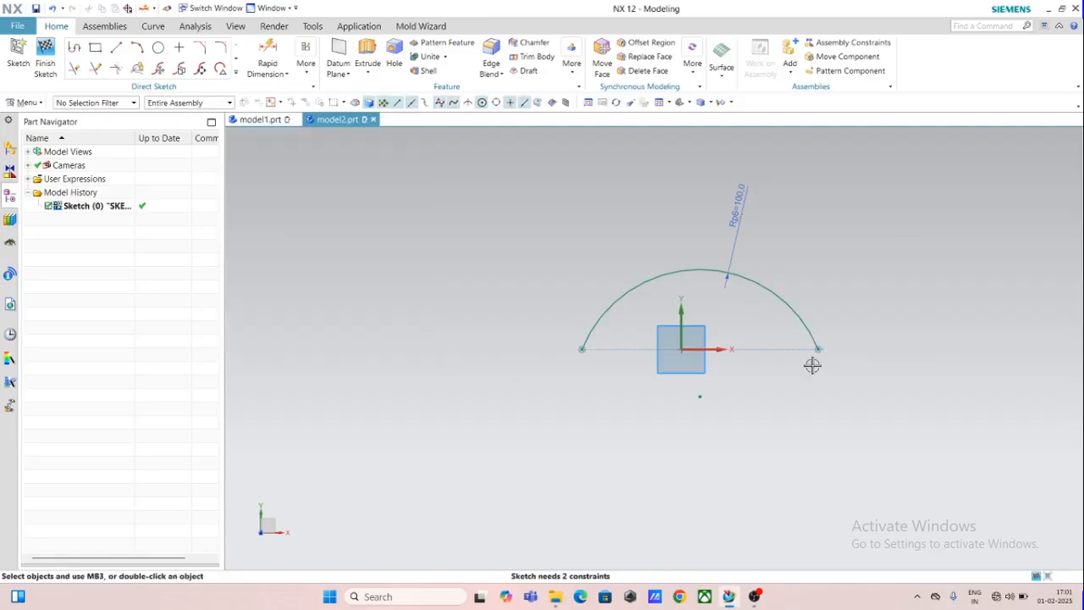
- Constrain the arc's center point onto the sketch's vertical axis and pull the arc's left endpoint slightly outward
scroll(813, 356, up, 3)
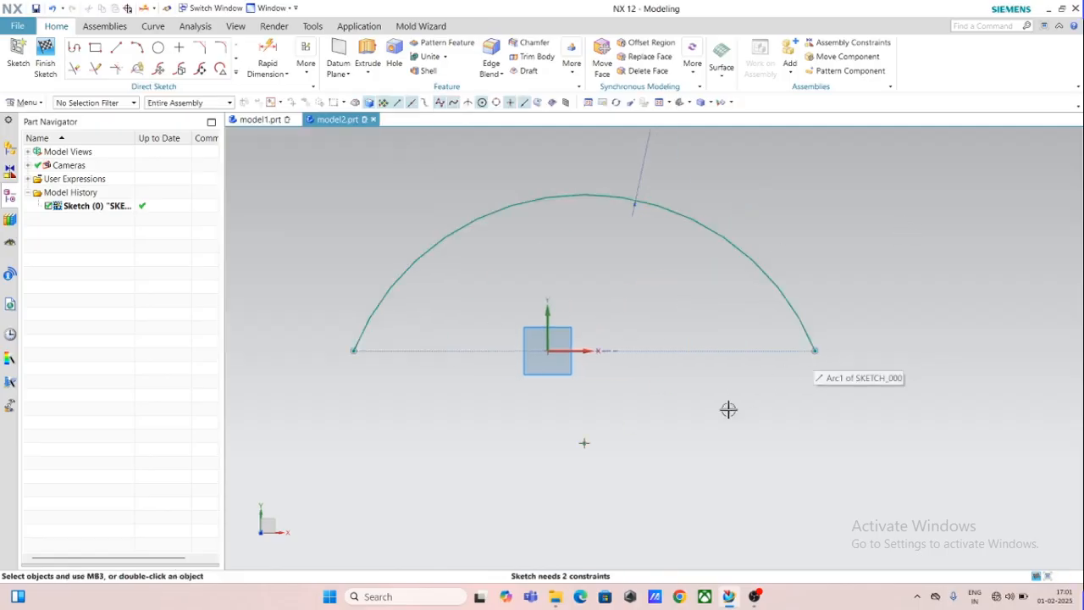
click(584, 443)
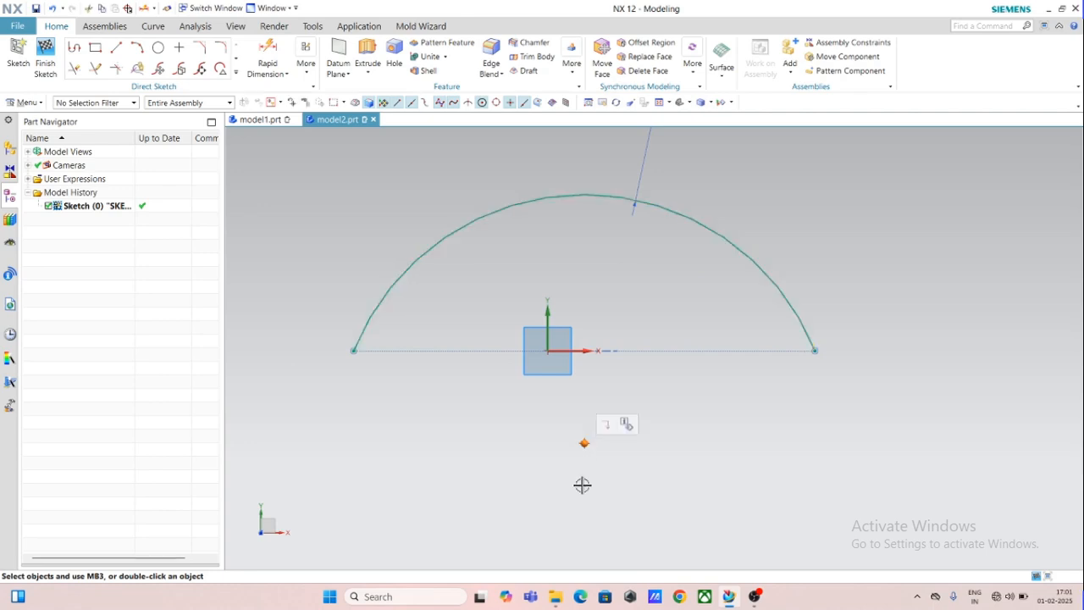
click(560, 347)
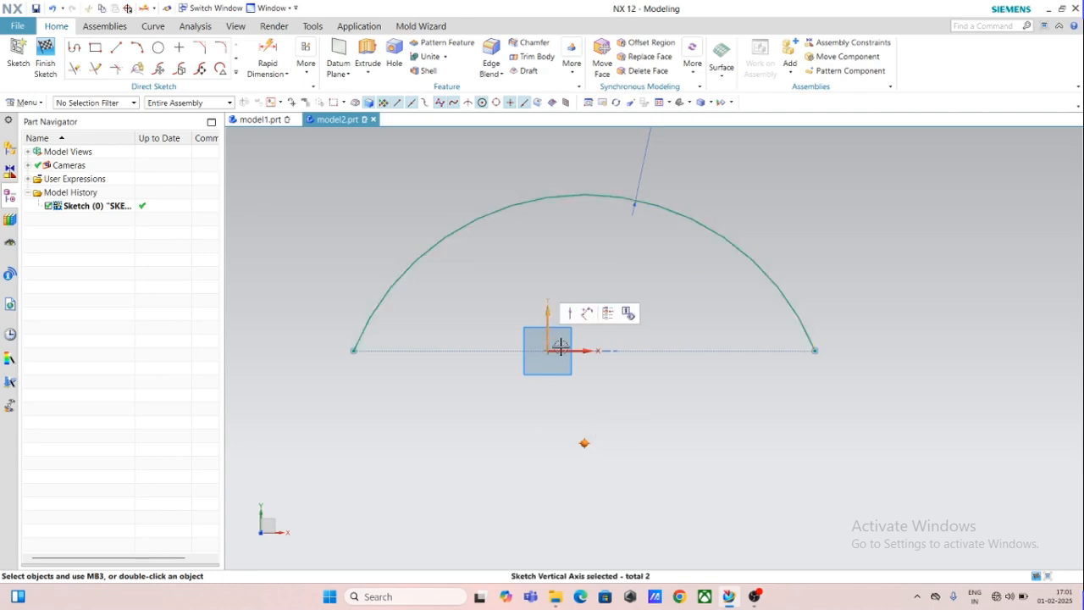
click(571, 315)
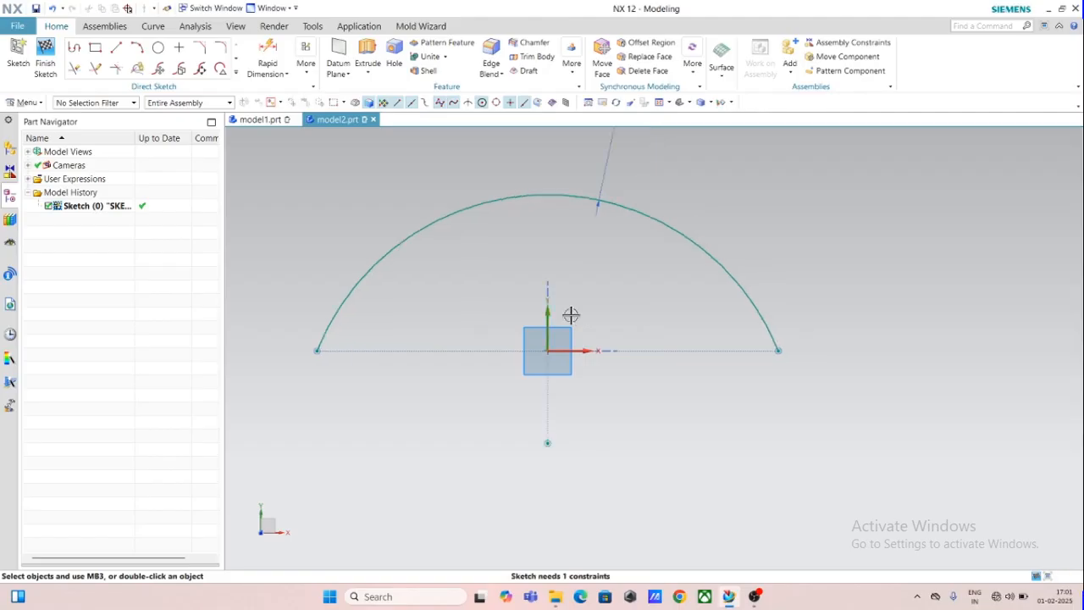
scroll(558, 383, down, 2)
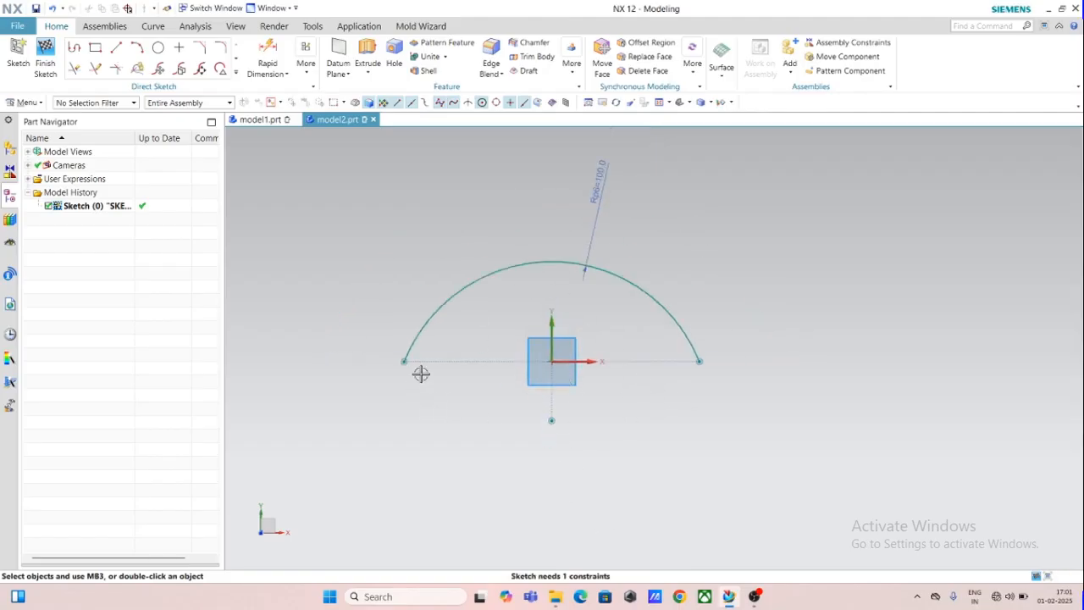
mouse_move(404, 361)
mouse_down()
mouse_move(430, 363)
mouse_move(382, 361)
mouse_move(440, 370)
mouse_move(365, 366)
mouse_move(430, 371)
mouse_move(387, 367)
mouse_move(399, 364)
mouse_up()
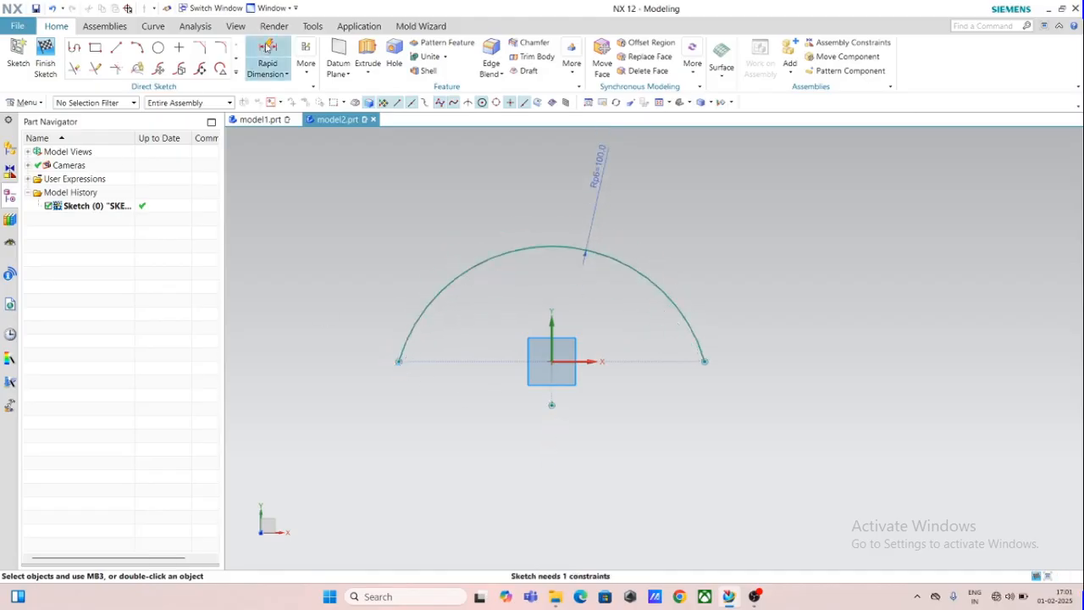
- Dimension the distance between the arc's two endpoints with the Inferred method, placed below the arc, and set it to 150
click(268, 51)
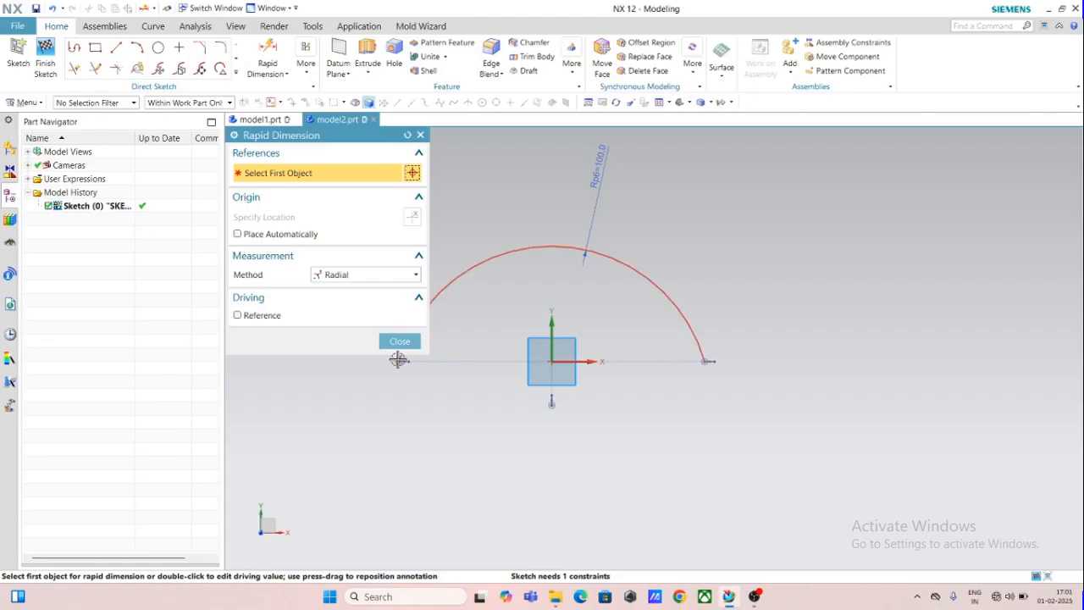
click(416, 275)
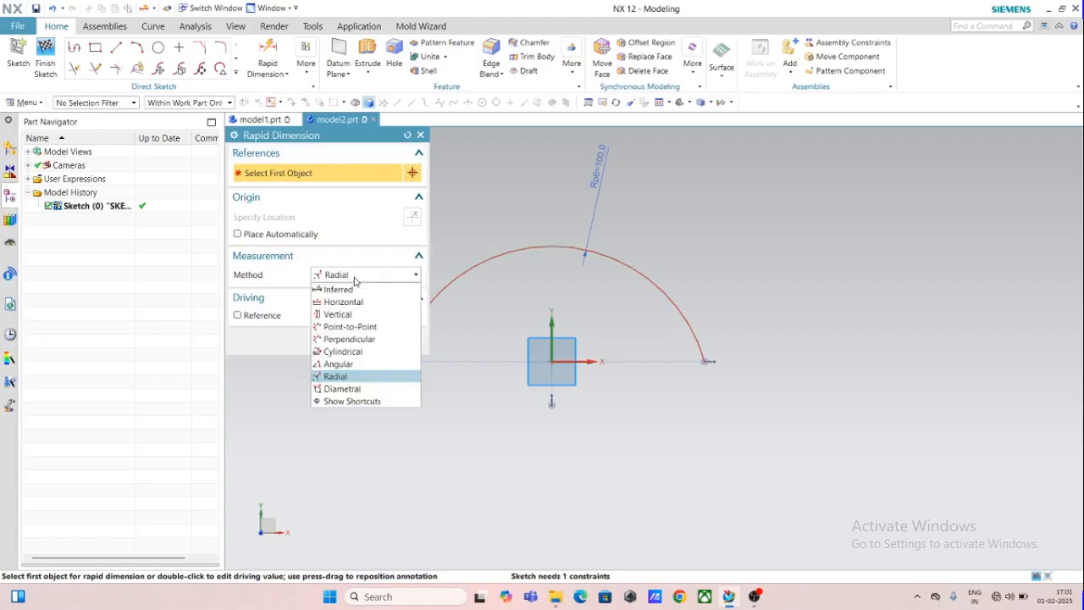
click(415, 289)
drag(361, 139, 1011, 142)
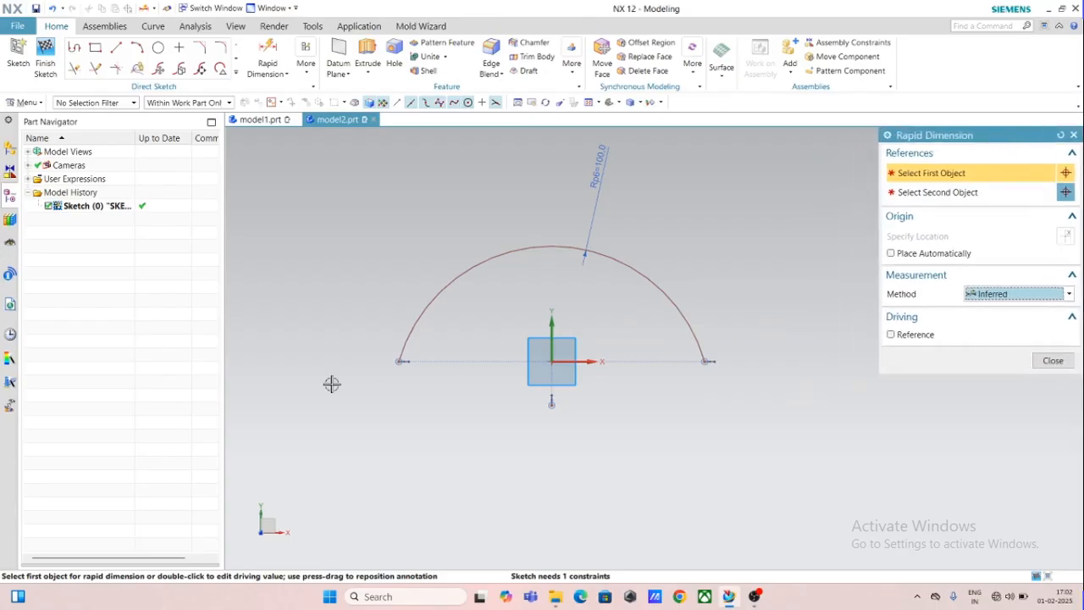
click(399, 361)
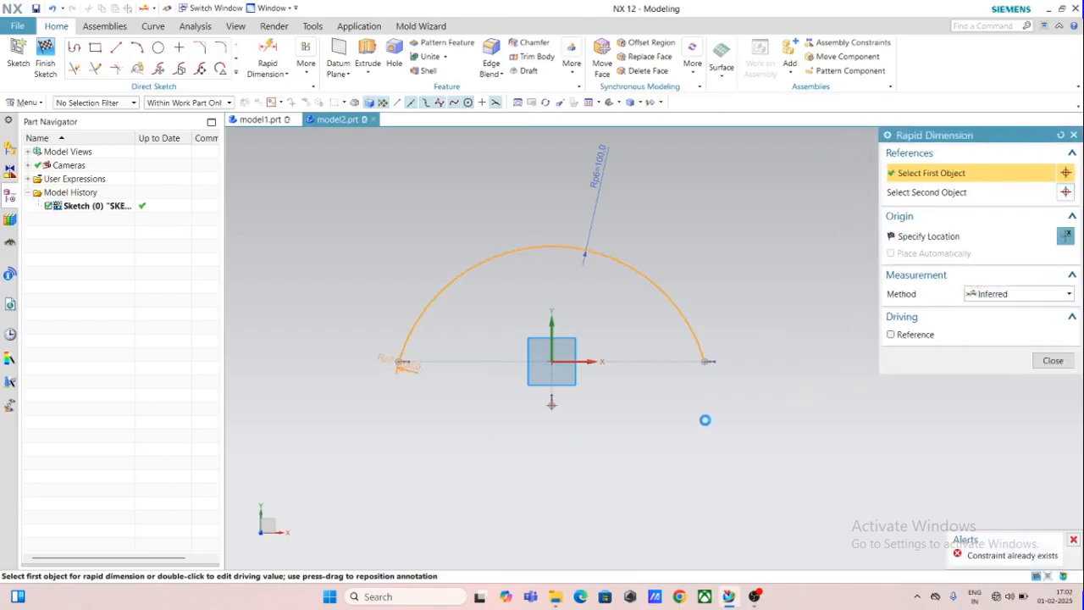
click(704, 362)
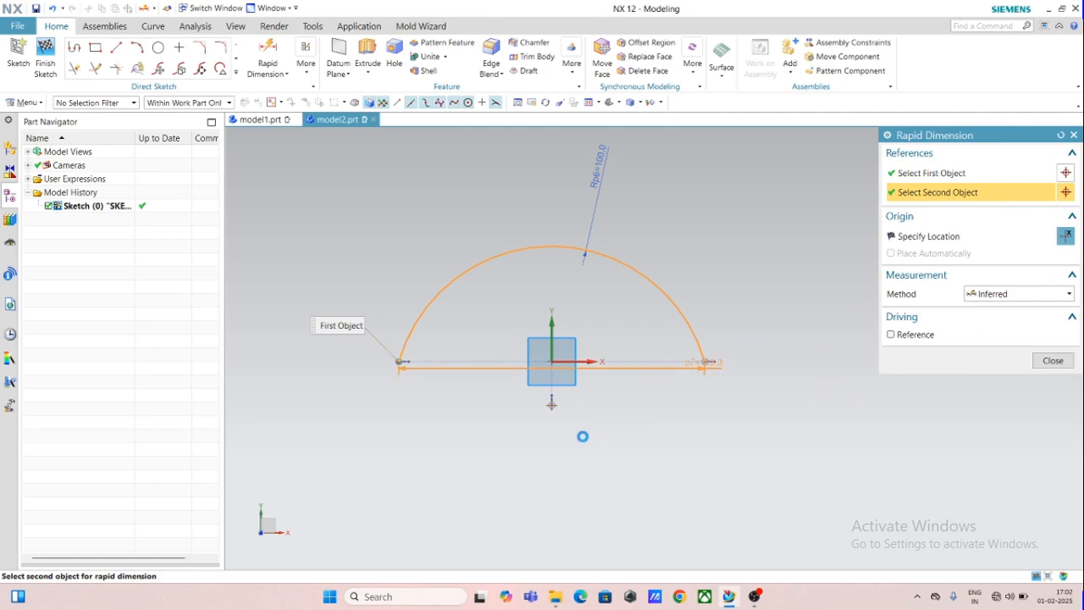
click(578, 442)
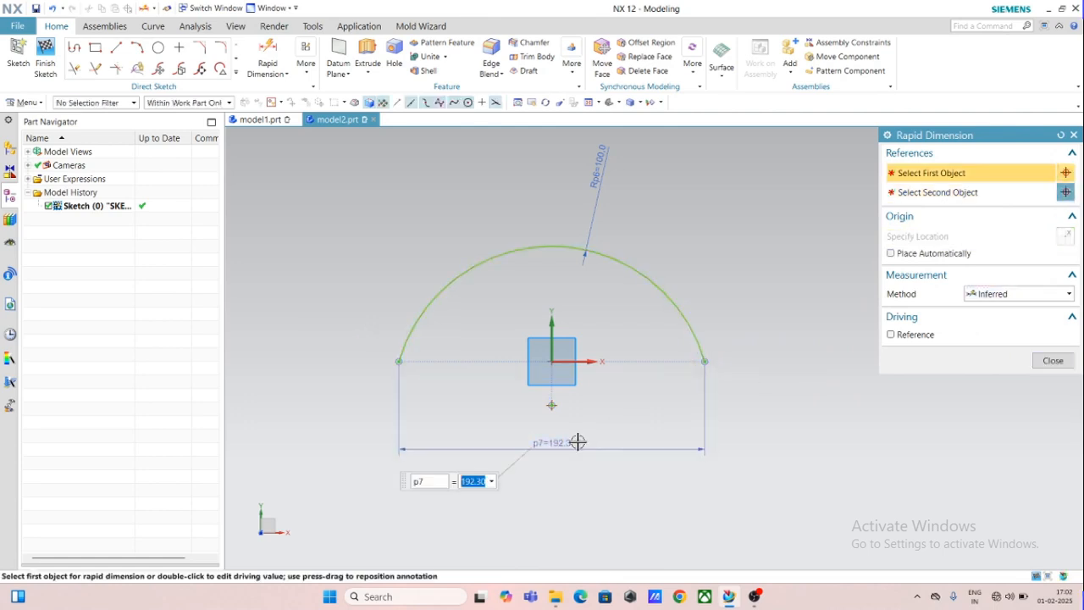
text(150)
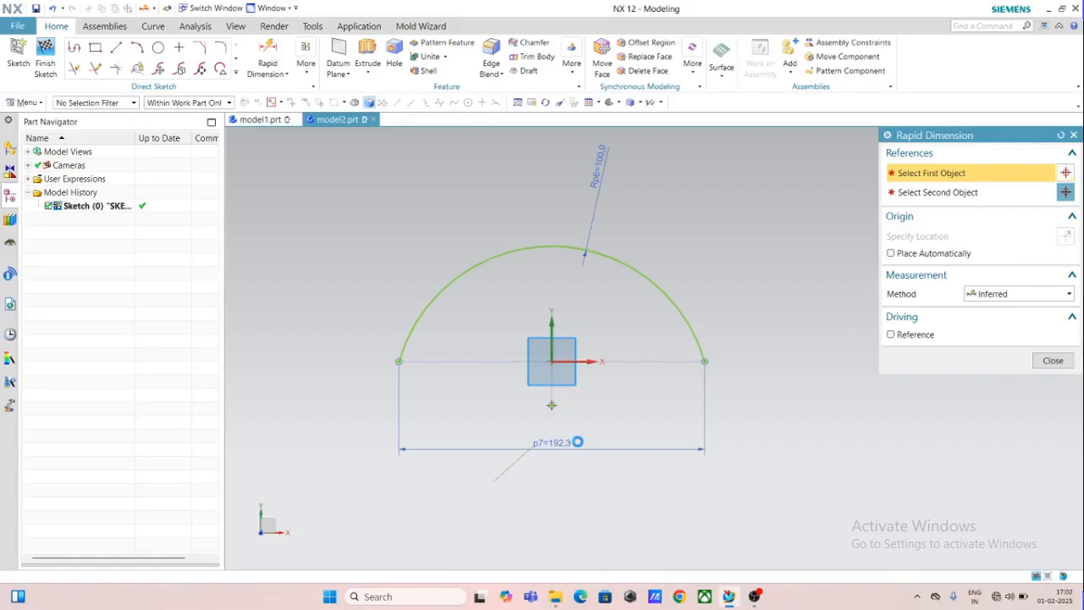
key(Return)
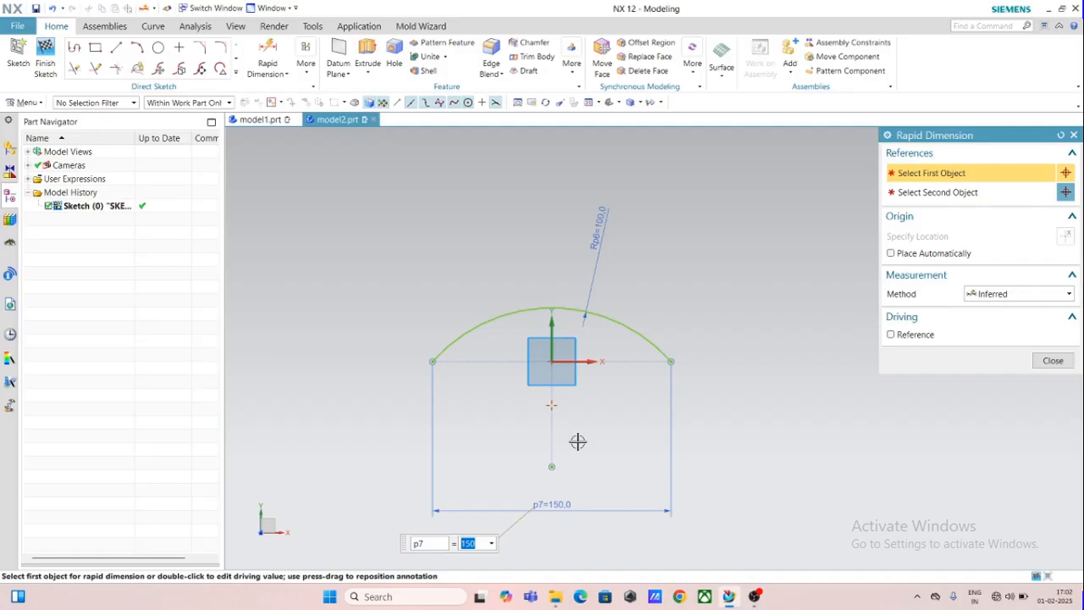
click(1052, 361)
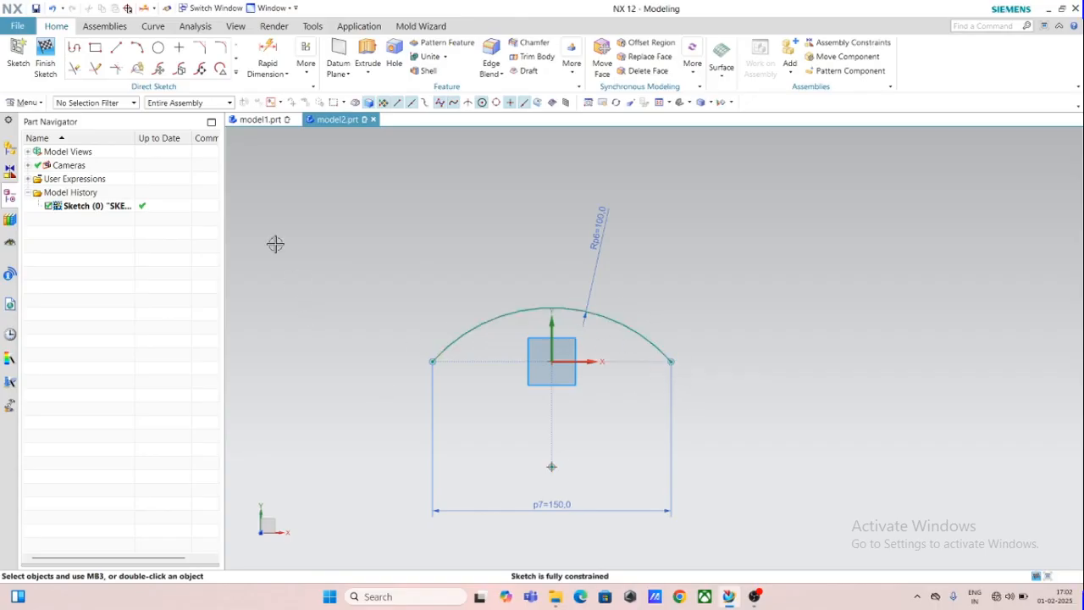
- Undo the dimensions, the constraints and the three-point arc until the sketch is empty
click(141, 50)
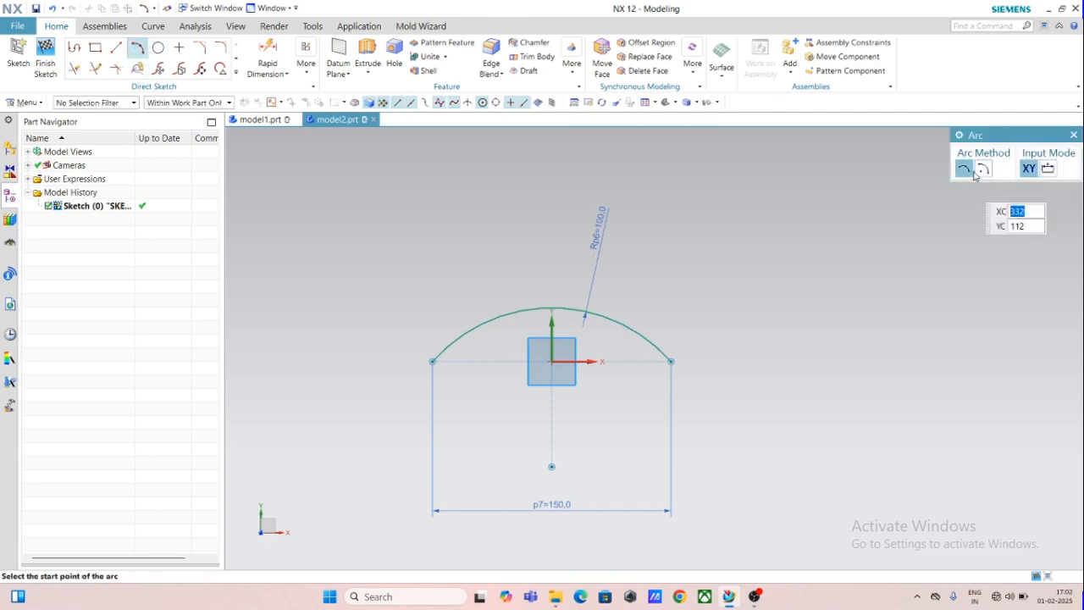
key(Escape)
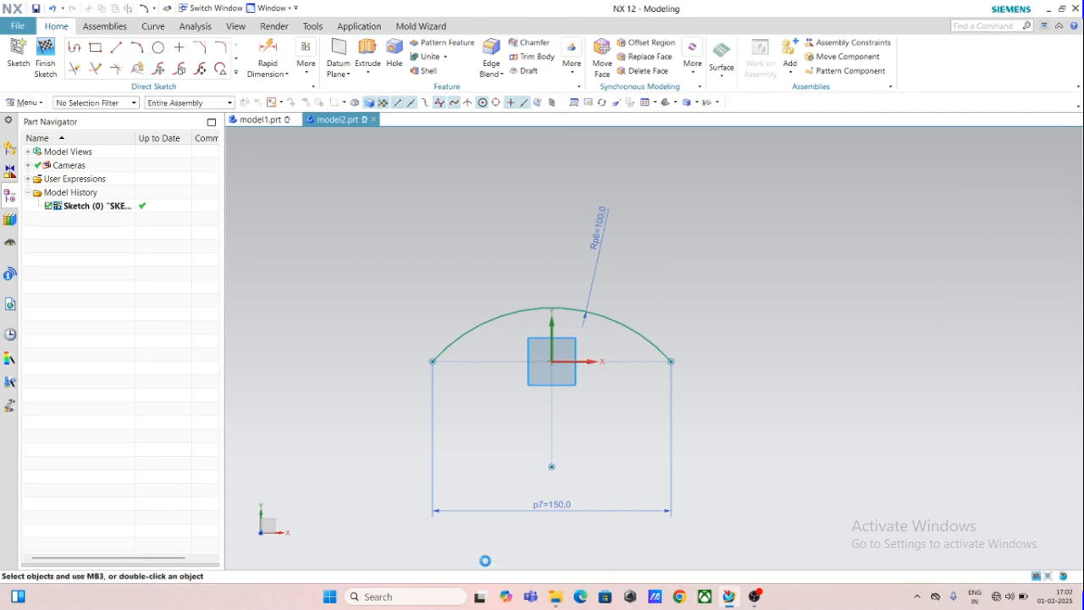
key(ctrl+z)
key(ctrl+z)
key(ctrl+z)
key(ctrl+z)
key(ctrl+z)
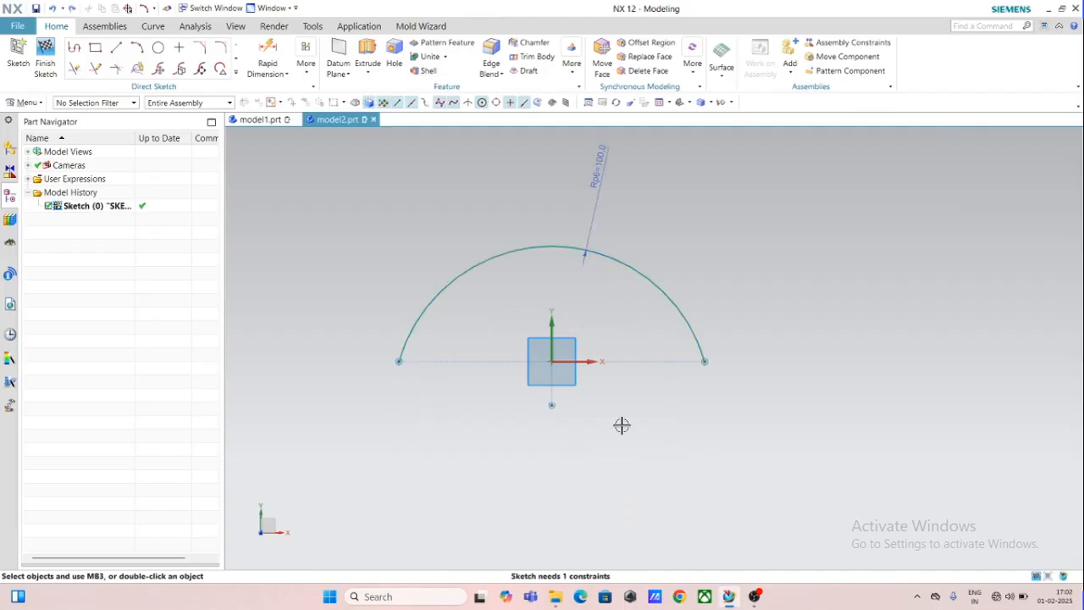
key(ctrl+z)
key(ctrl+z)
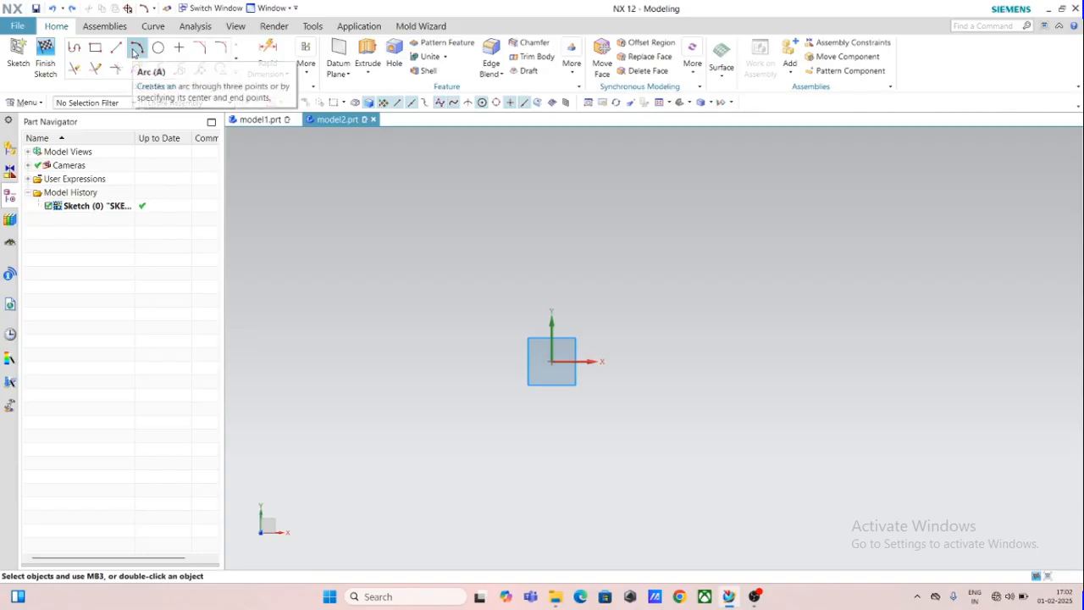
- Draw an arc by center and endpoints about the origin, radius 100 and sweep angle 90, from the X axis to the Y axis
click(136, 51)
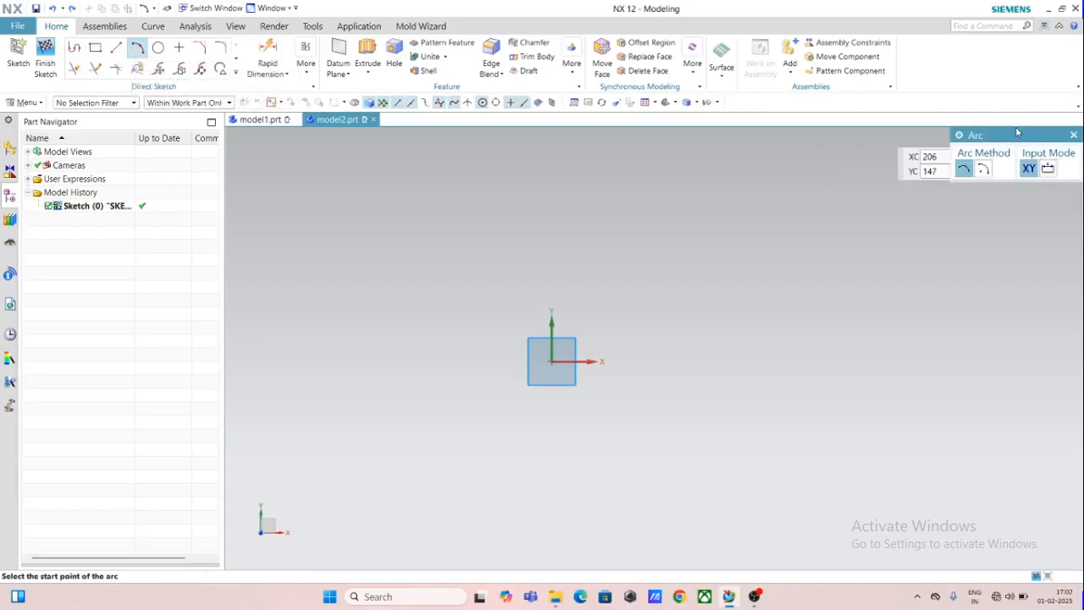
drag(1017, 132, 297, 138)
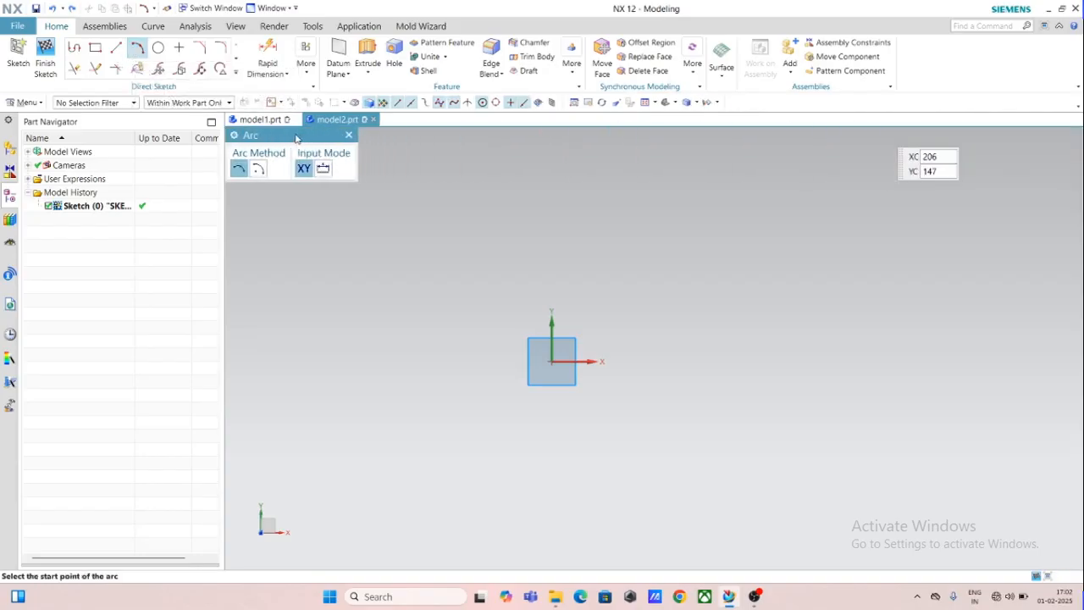
click(258, 170)
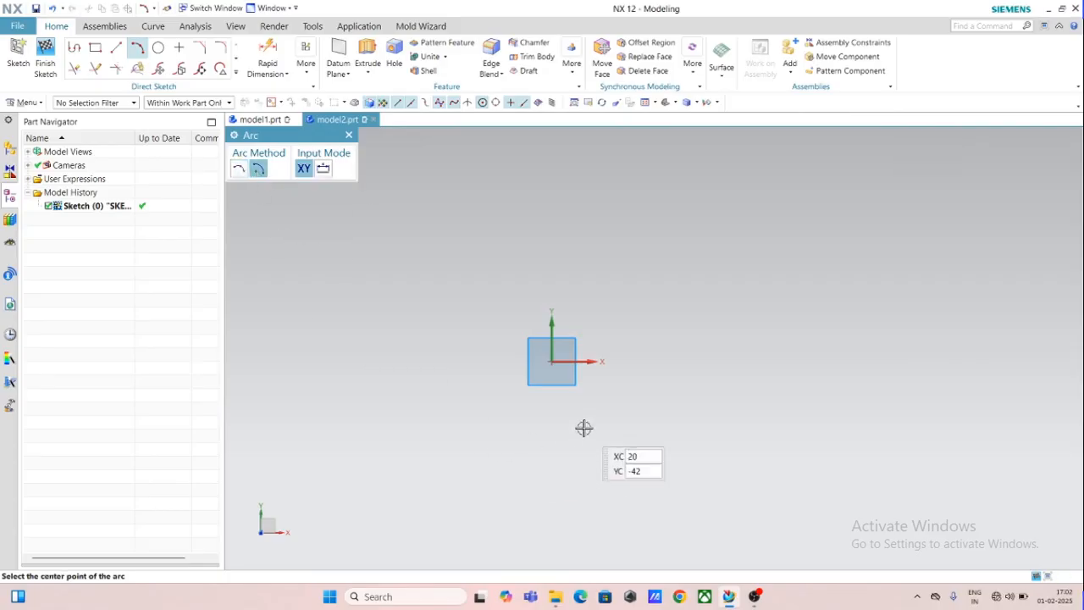
click(552, 361)
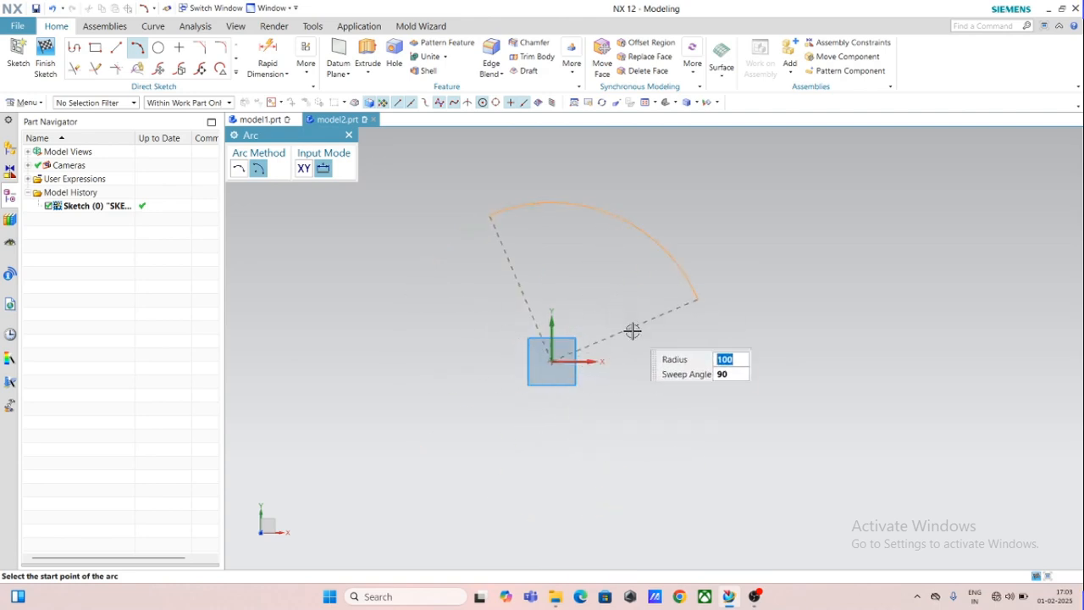
click(640, 362)
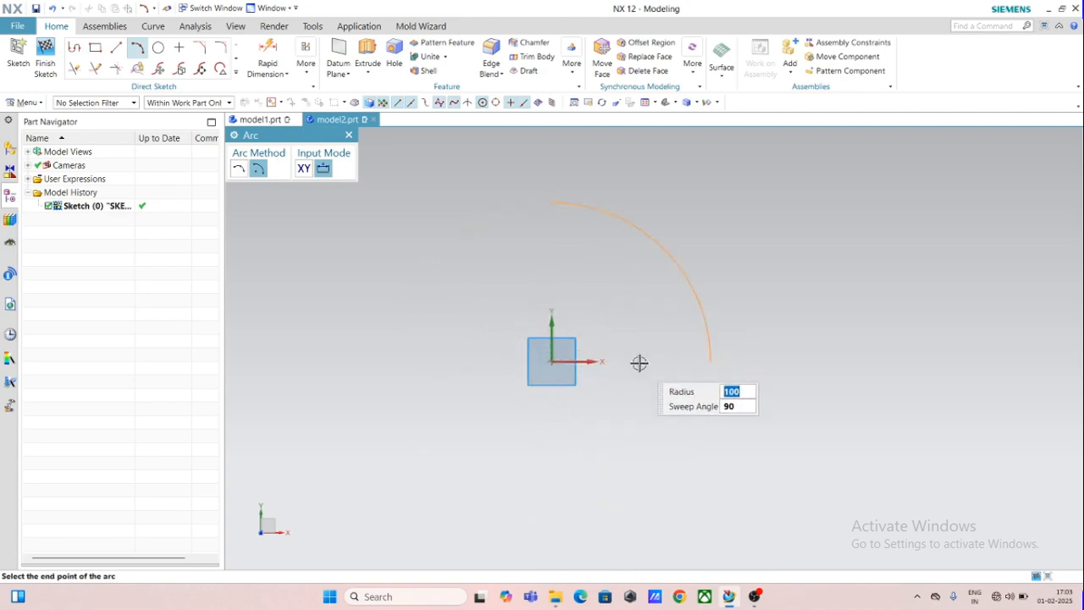
click(675, 243)
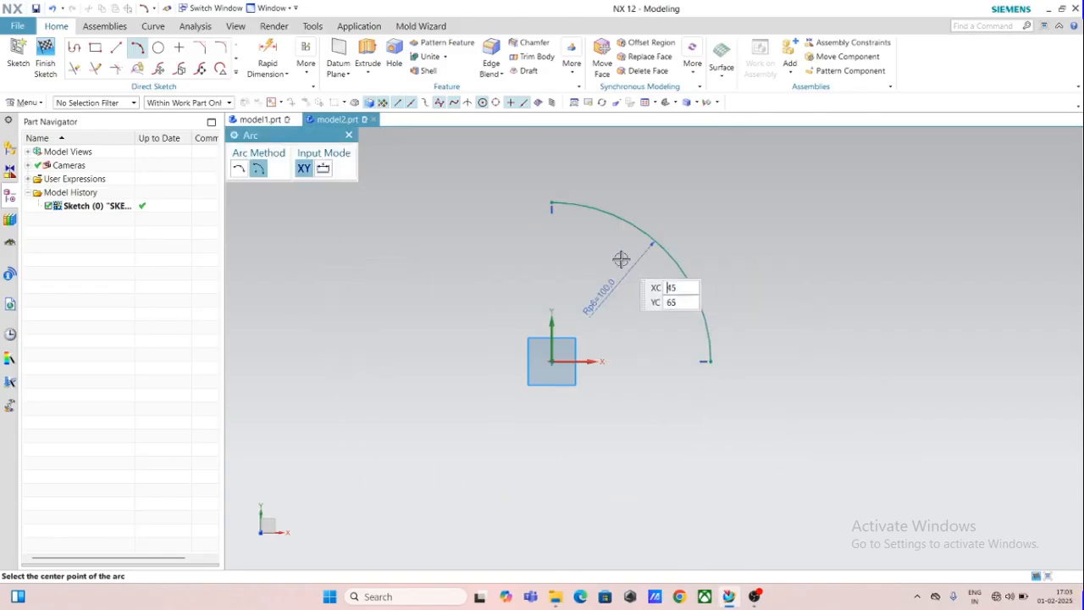
click(348, 136)
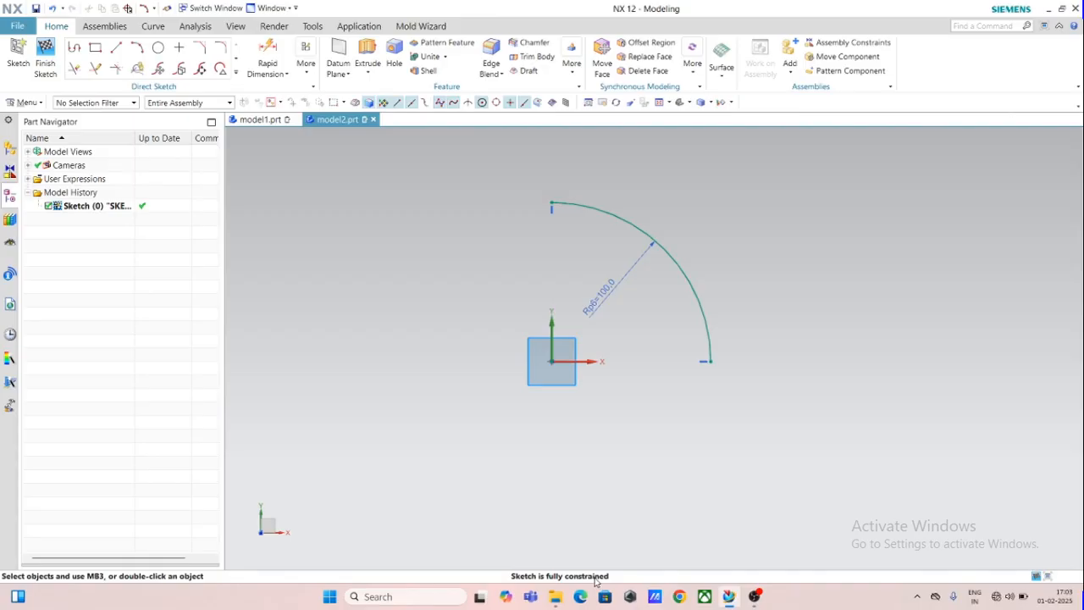
- Replace the quarter arc with a center-and-endpoints arc about the origin, radius about 160 and sweep angle about 339, starting on the X axis
key(ctrl+z)
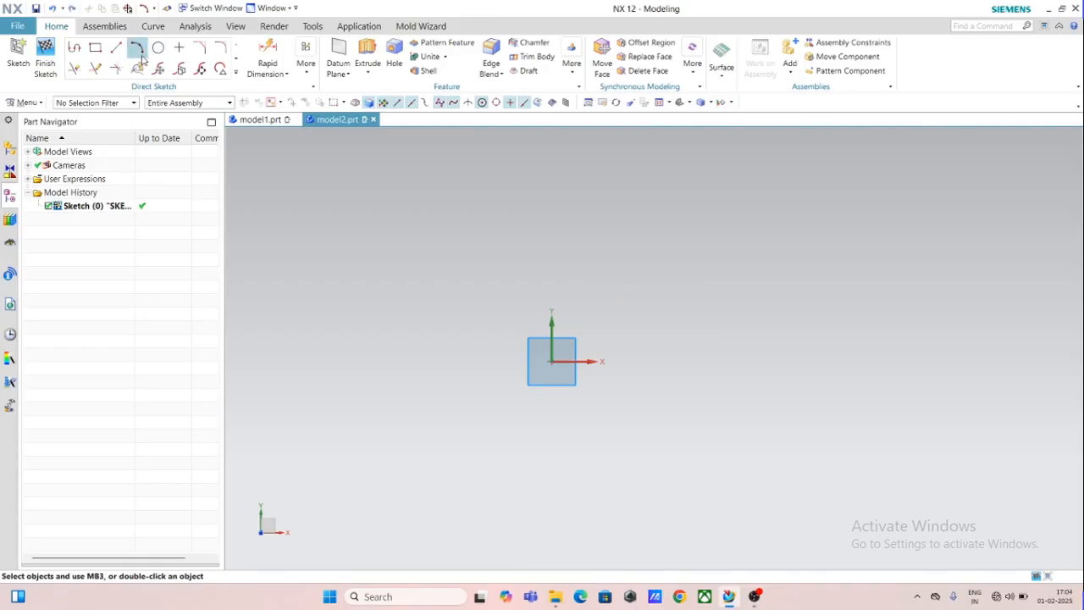
click(138, 50)
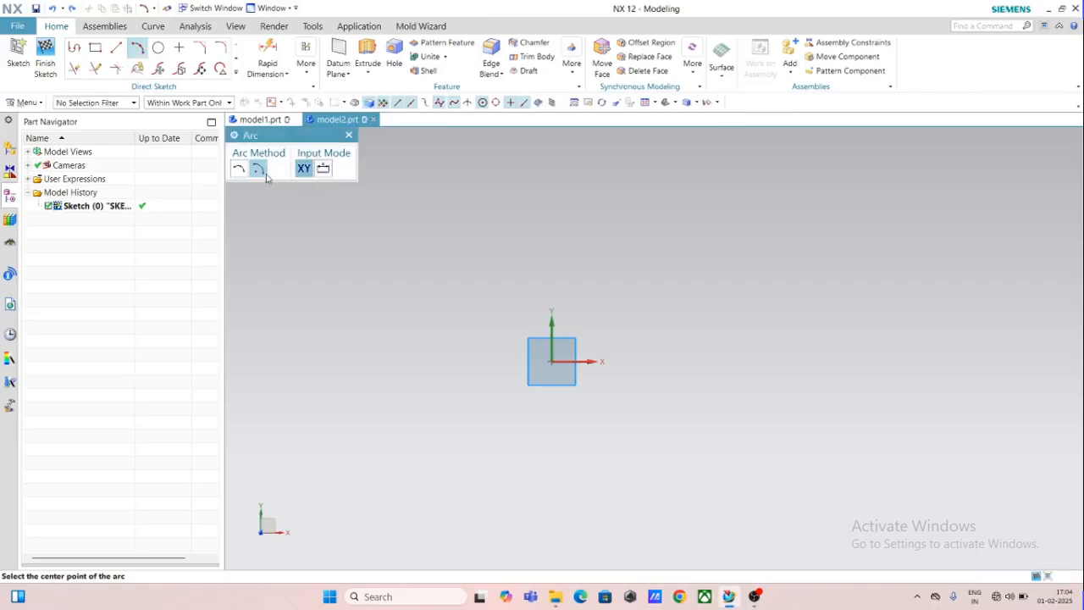
click(550, 363)
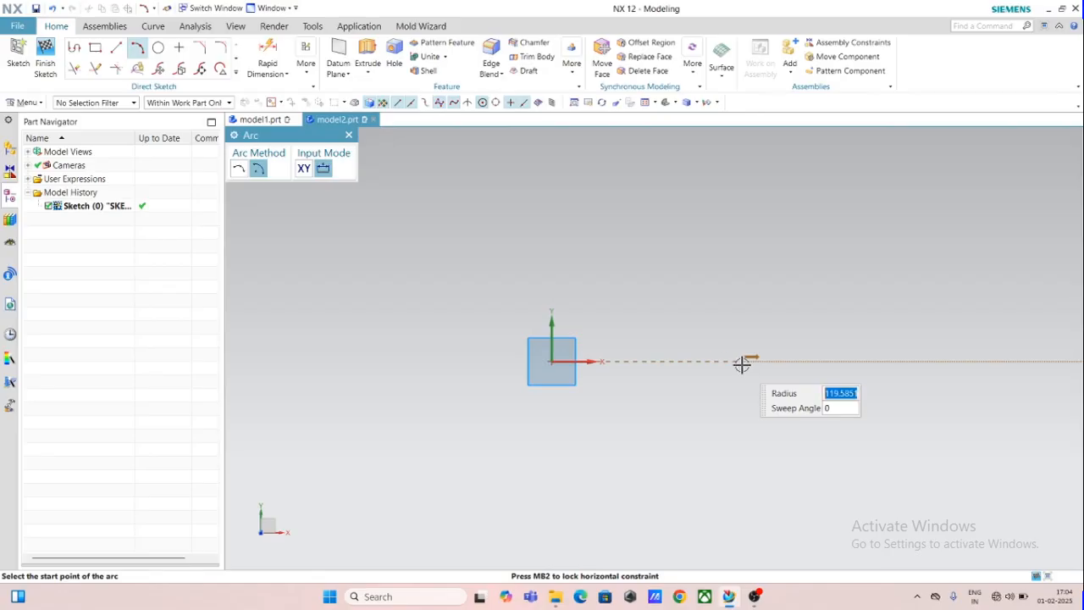
click(806, 361)
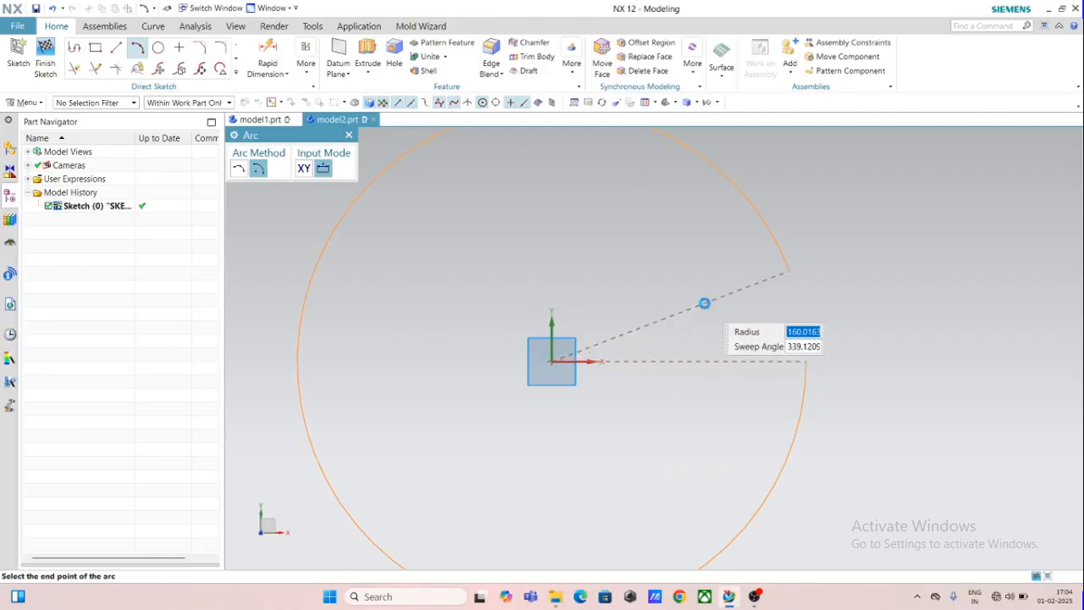
click(704, 302)
scroll(695, 313, down, 2)
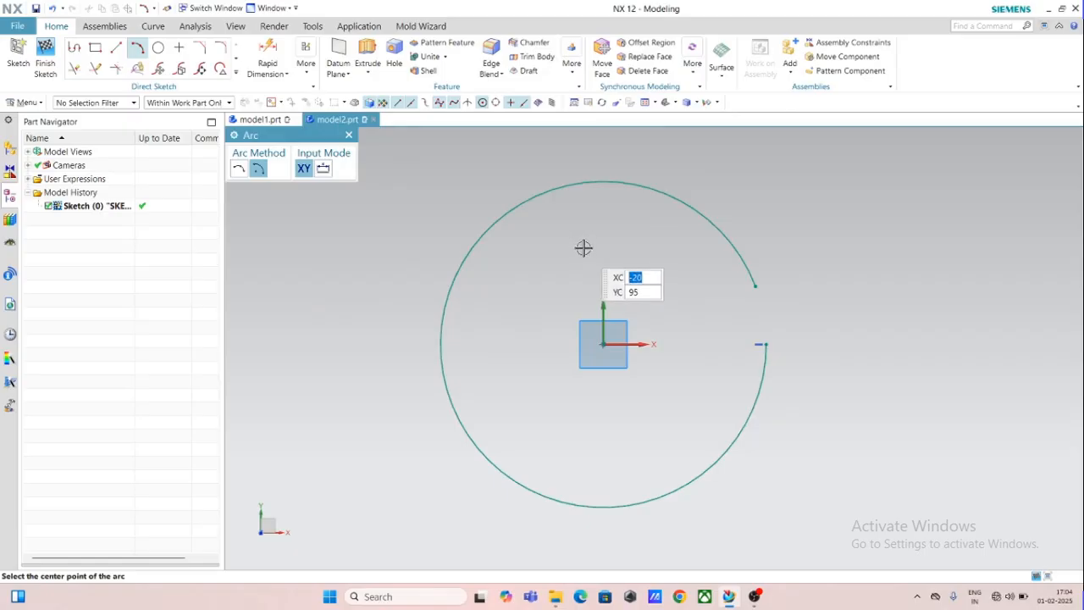
- Undo the large arc, finish the empty sketch and create a new sketch on the default inferred plane
key(ctrl+z)
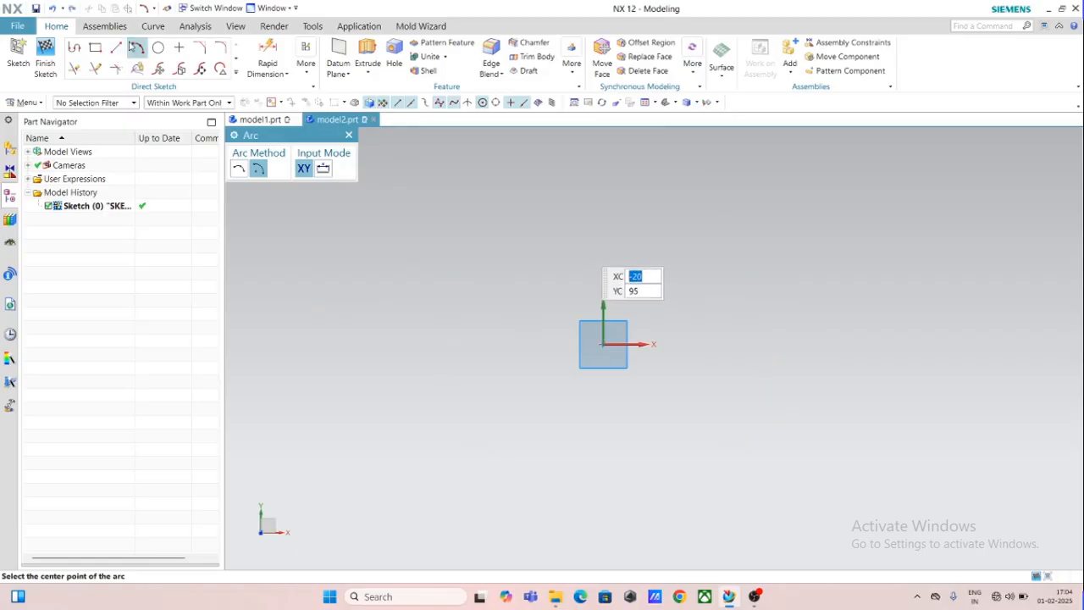
click(45, 52)
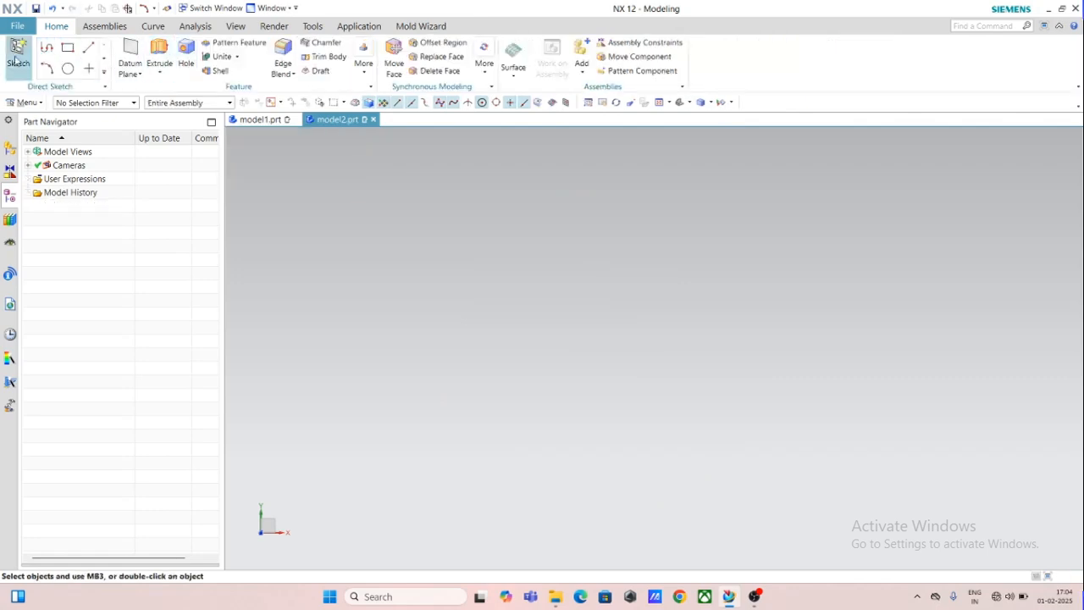
click(15, 57)
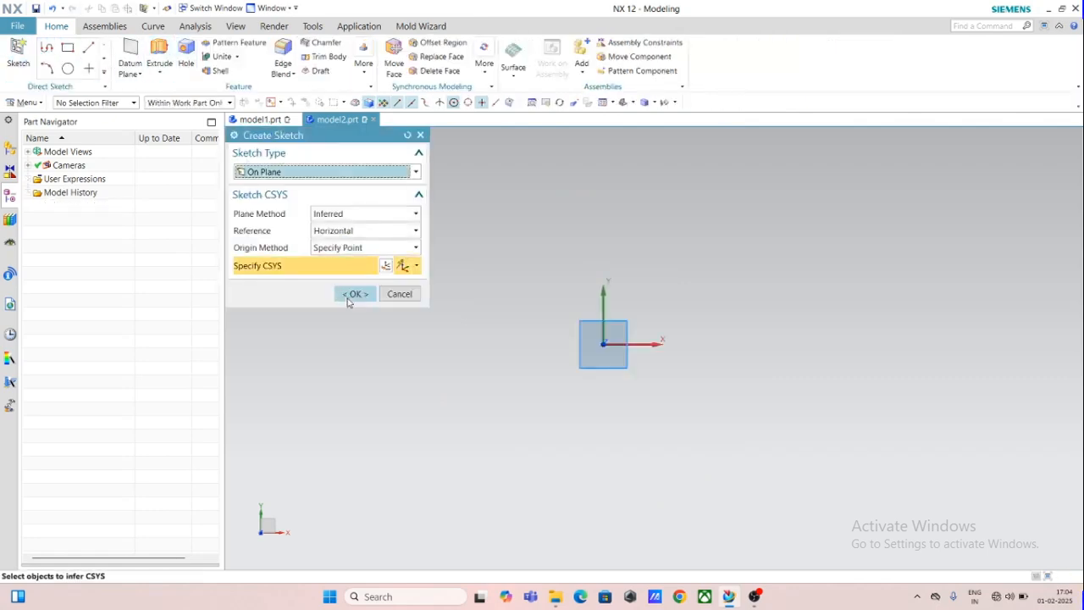
click(354, 294)
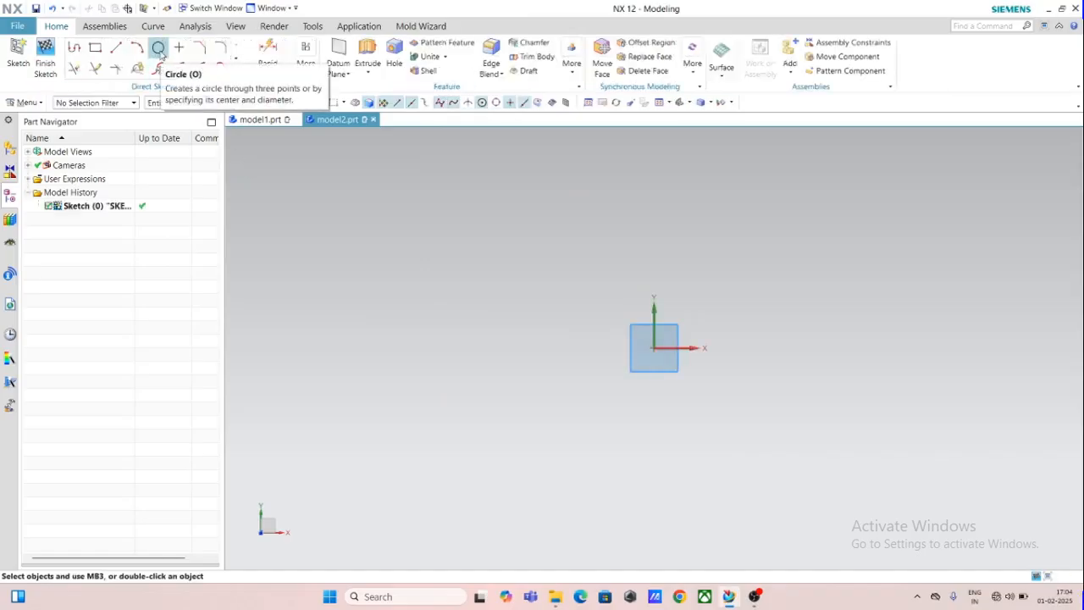
- Draw a large circle by center and diameter, centered on the sketch origin
click(159, 50)
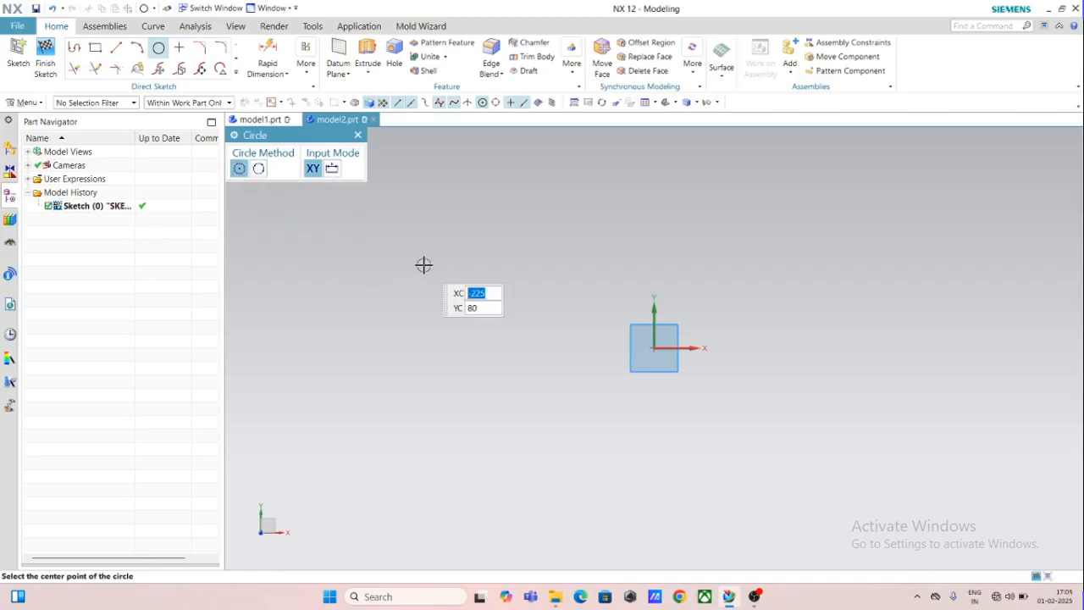
click(654, 347)
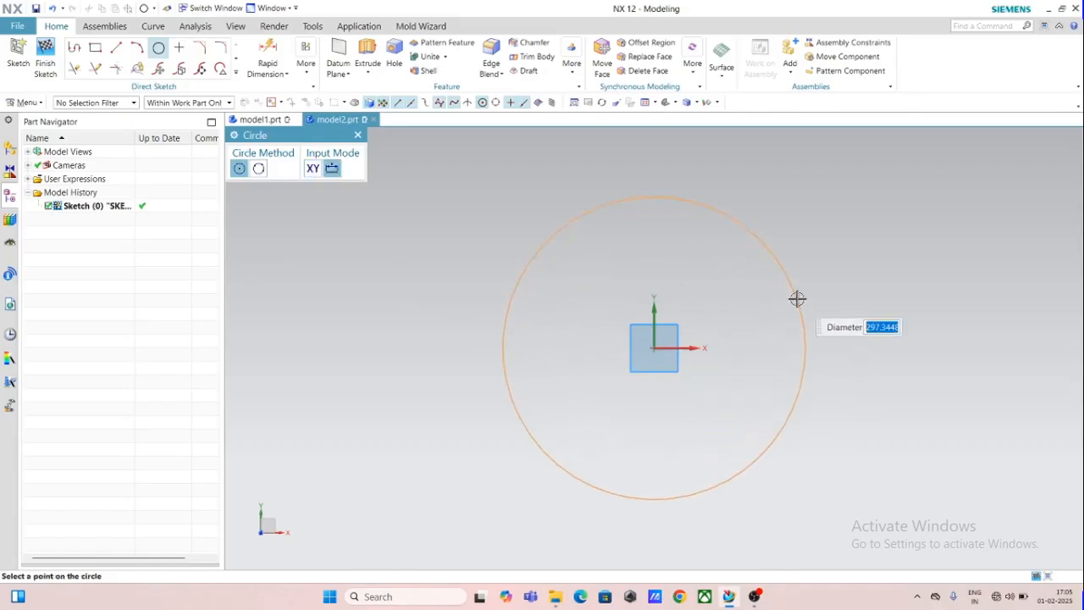
click(764, 301)
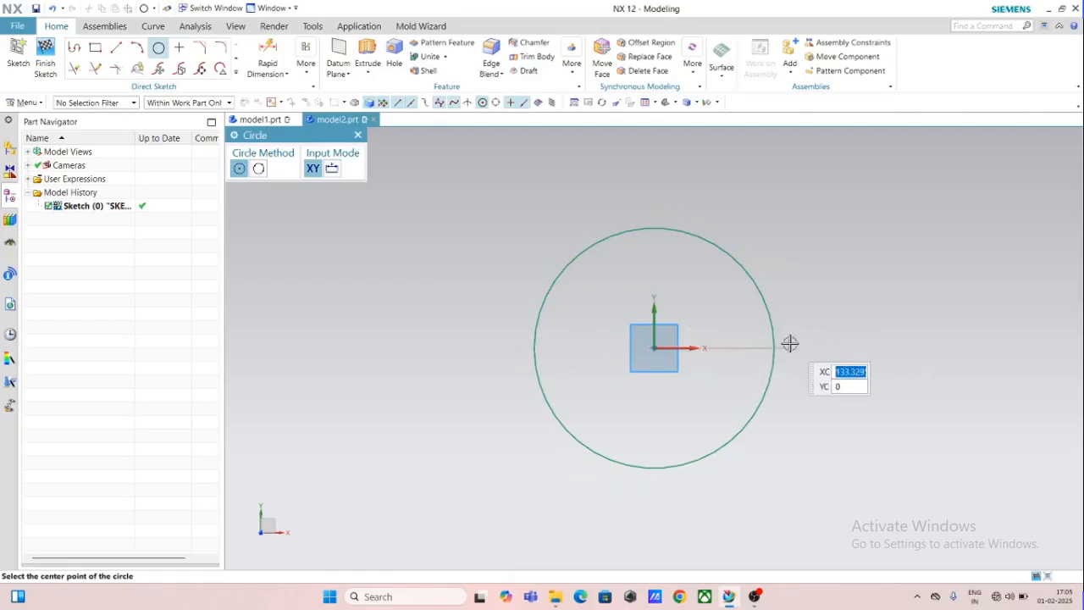
- Draw a circle of diameter 100 to the upper right of the large circle
click(869, 266)
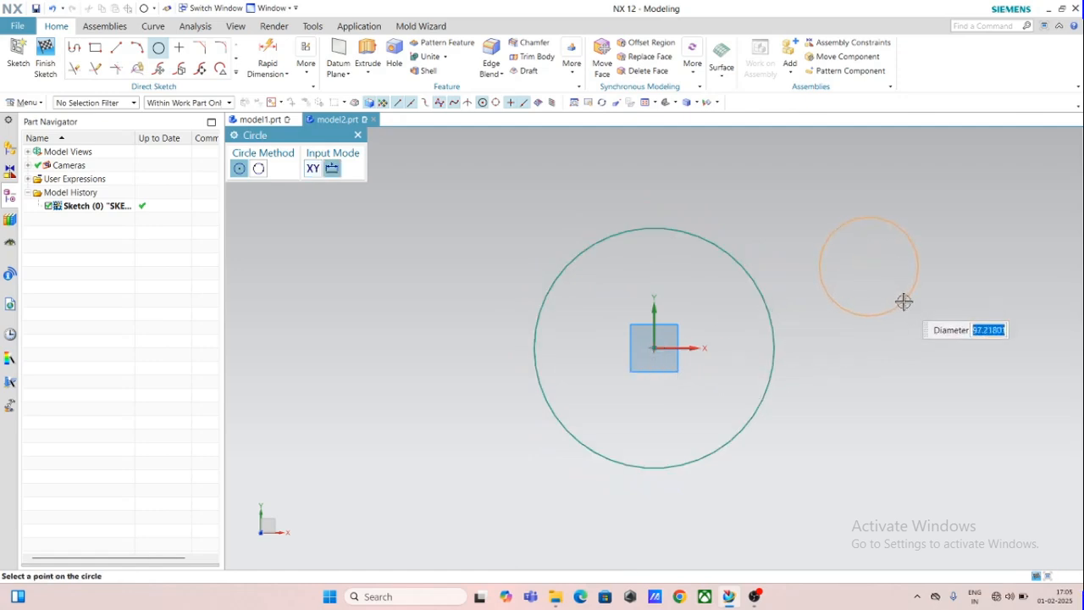
text(100)
key(Return)
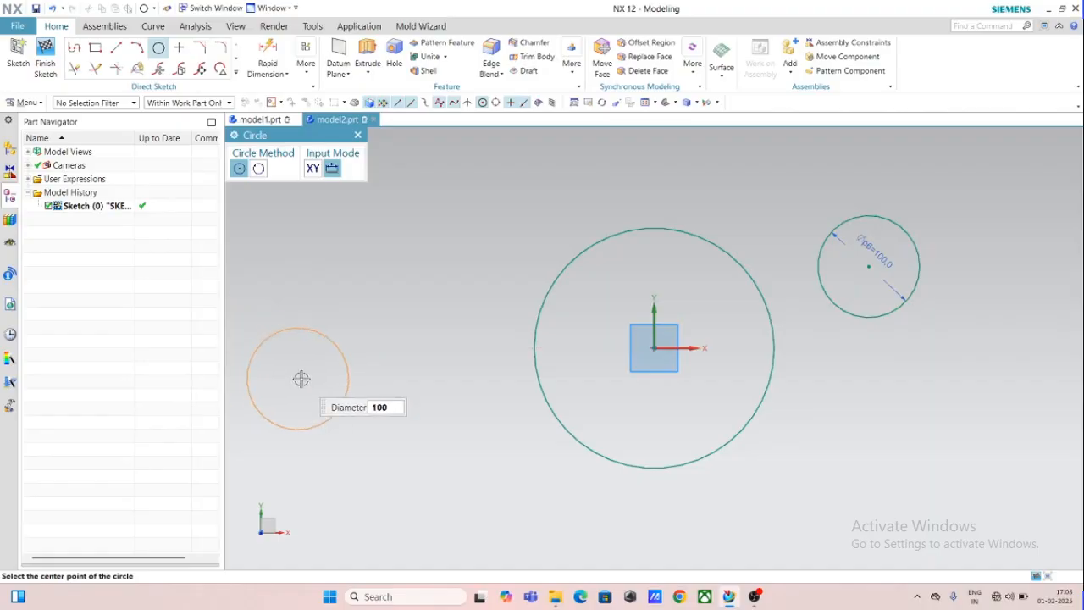
- Place five more circles of diameter 100 around the large circle, three on its left side and two above it
click(322, 366)
click(413, 244)
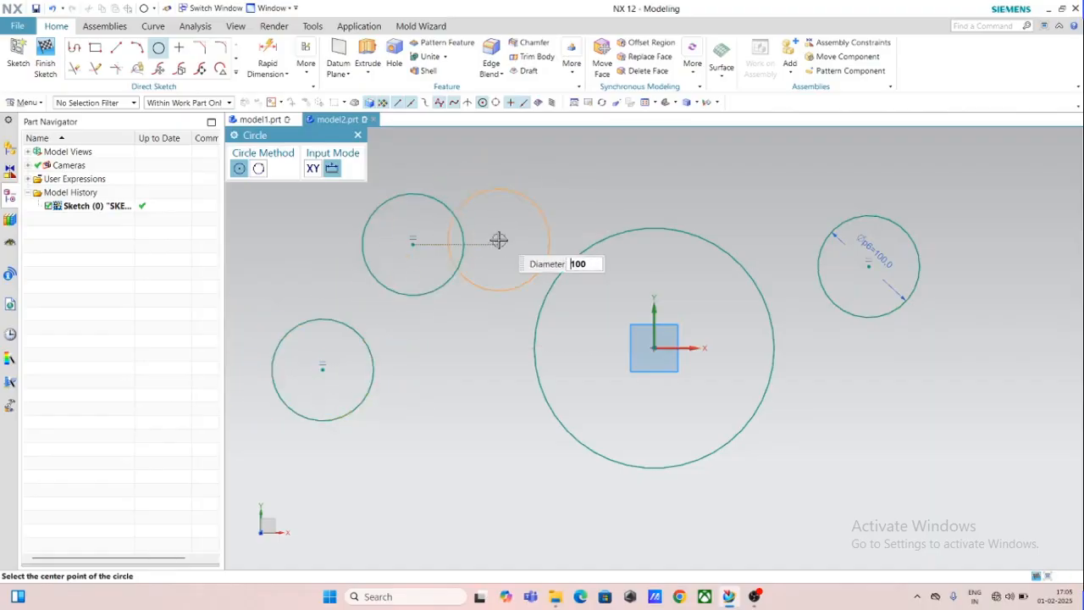
click(443, 455)
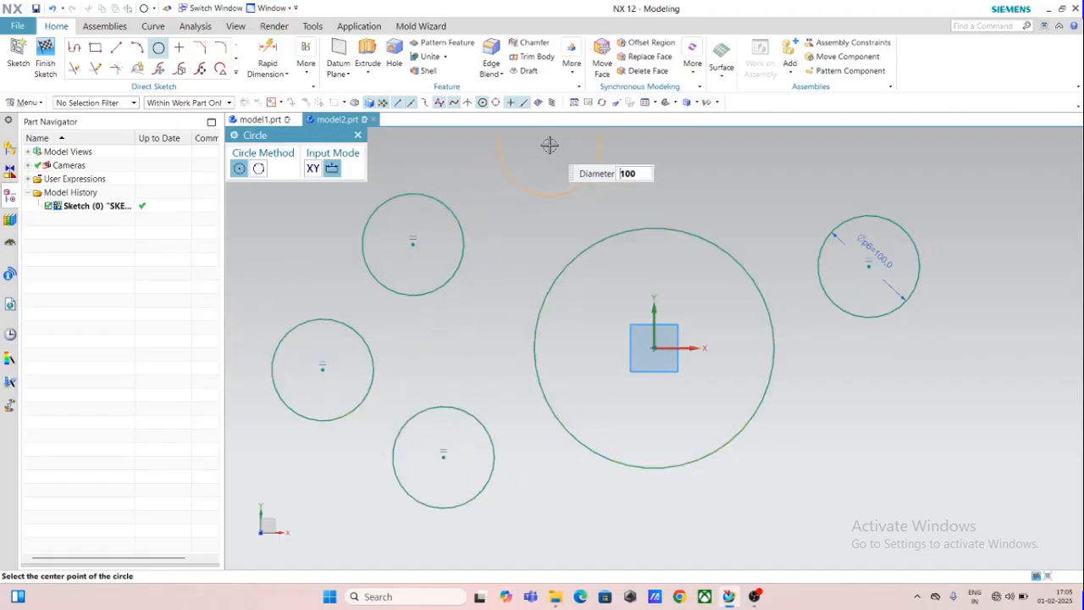
click(544, 170)
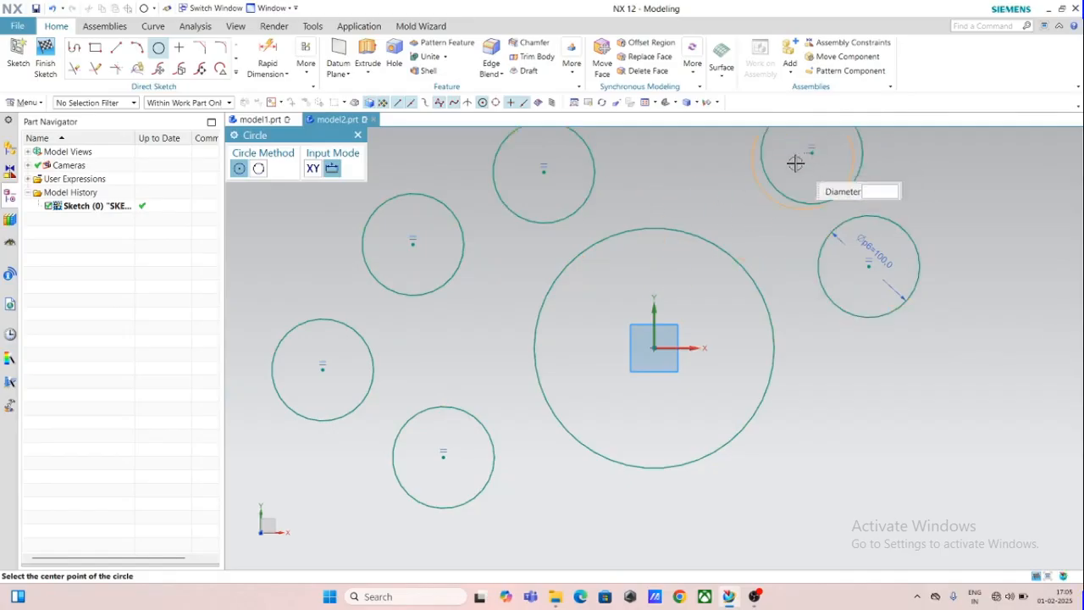
scroll(687, 207, down, 5)
scroll(715, 211, up, 3)
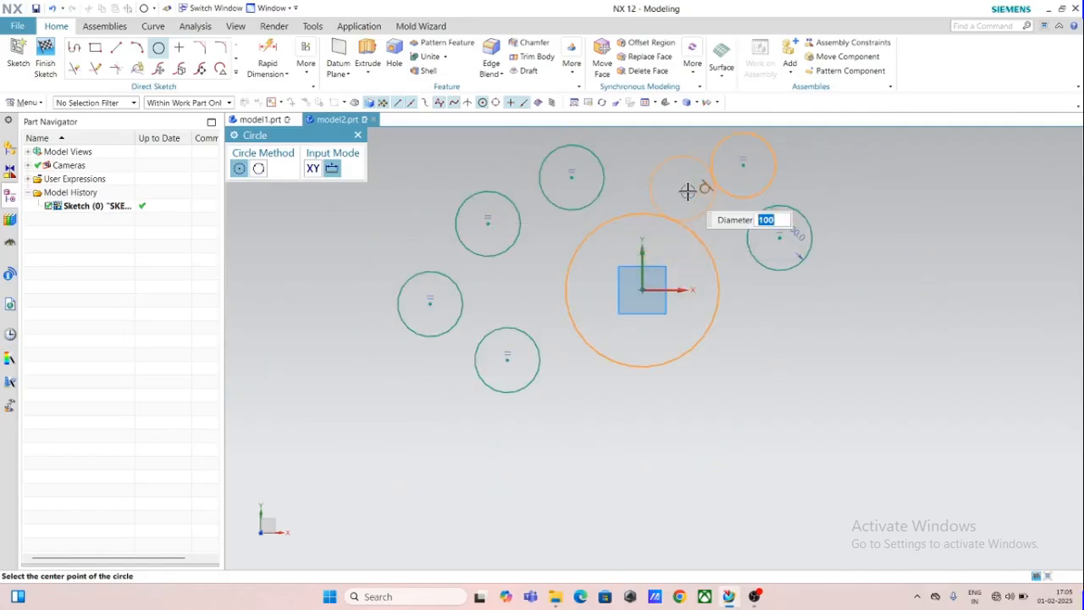
key(Escape)
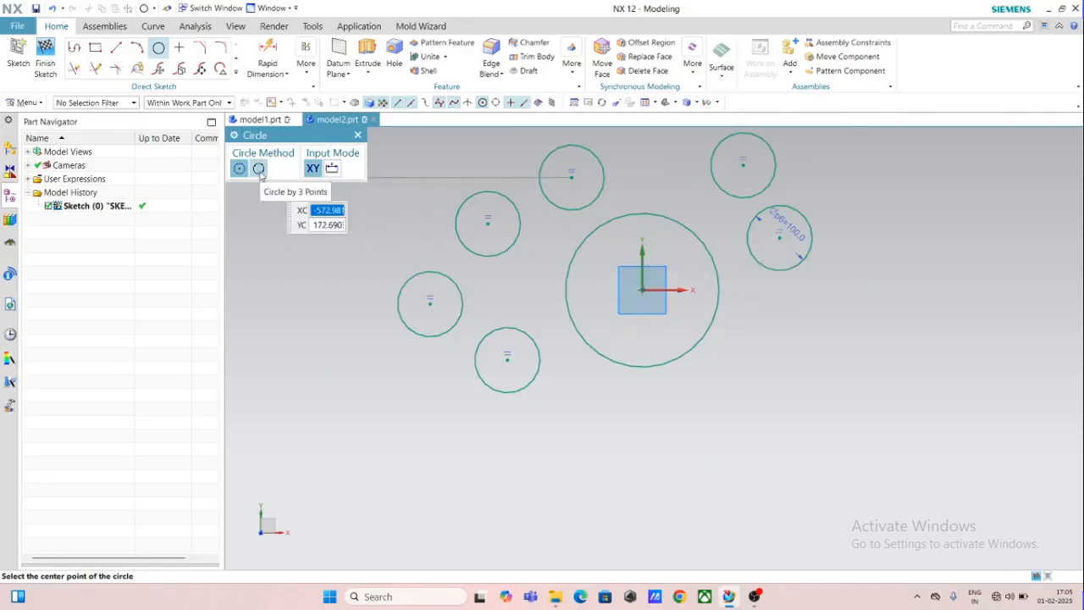
- Draw a circle by three points through the lower-left small circle, the upper-left small circle and the large circle's left edge
click(258, 169)
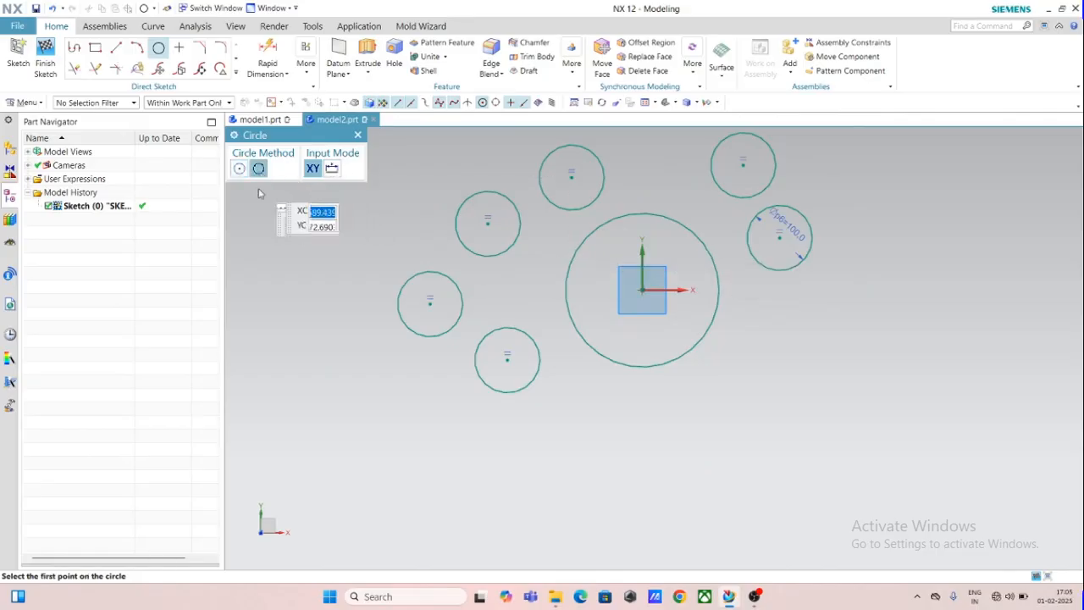
click(499, 326)
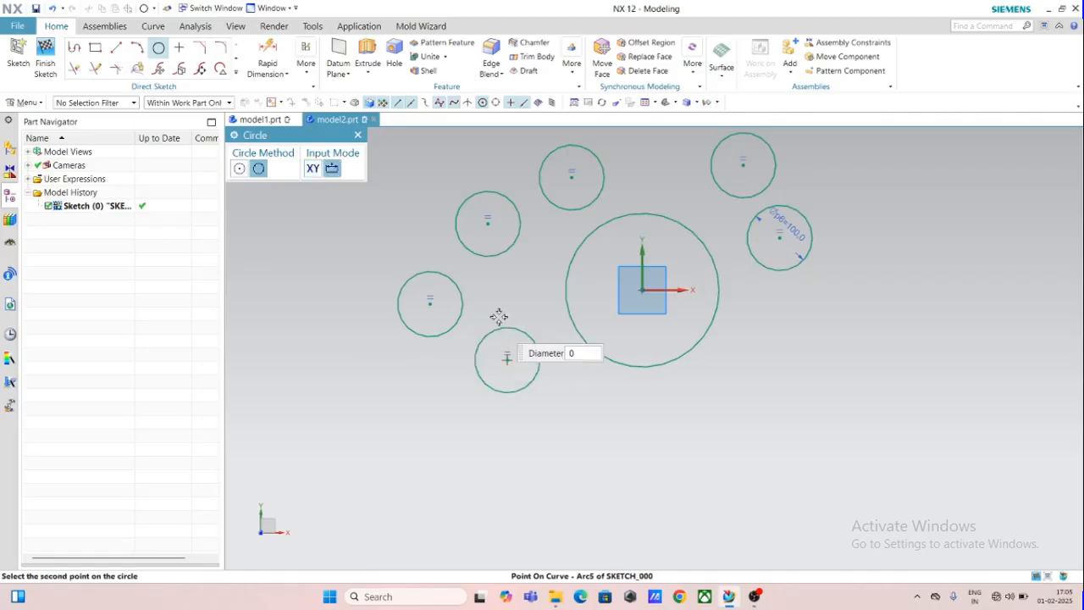
click(508, 252)
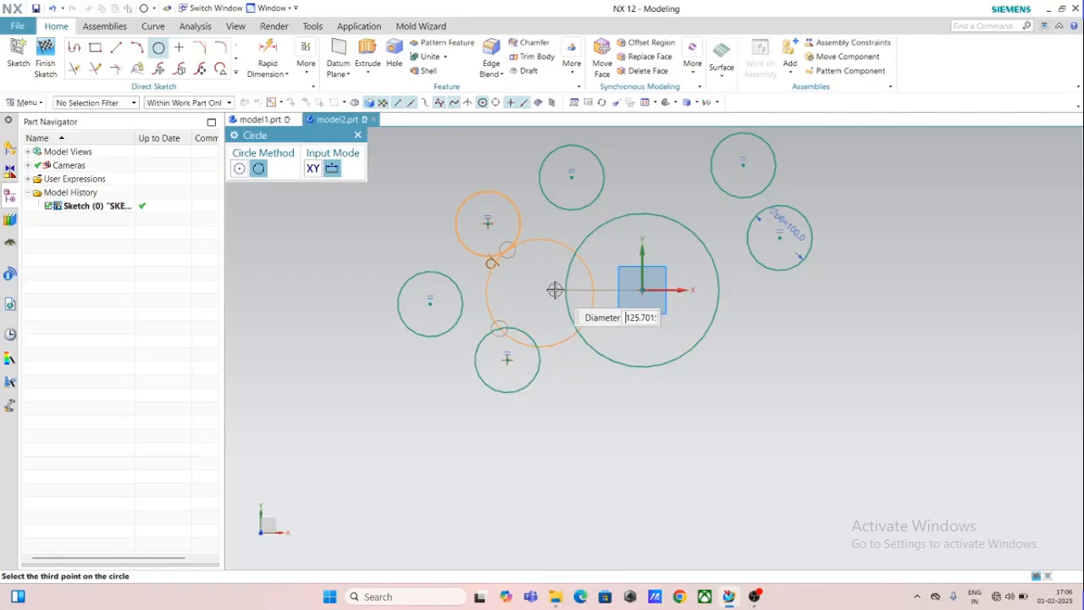
click(560, 296)
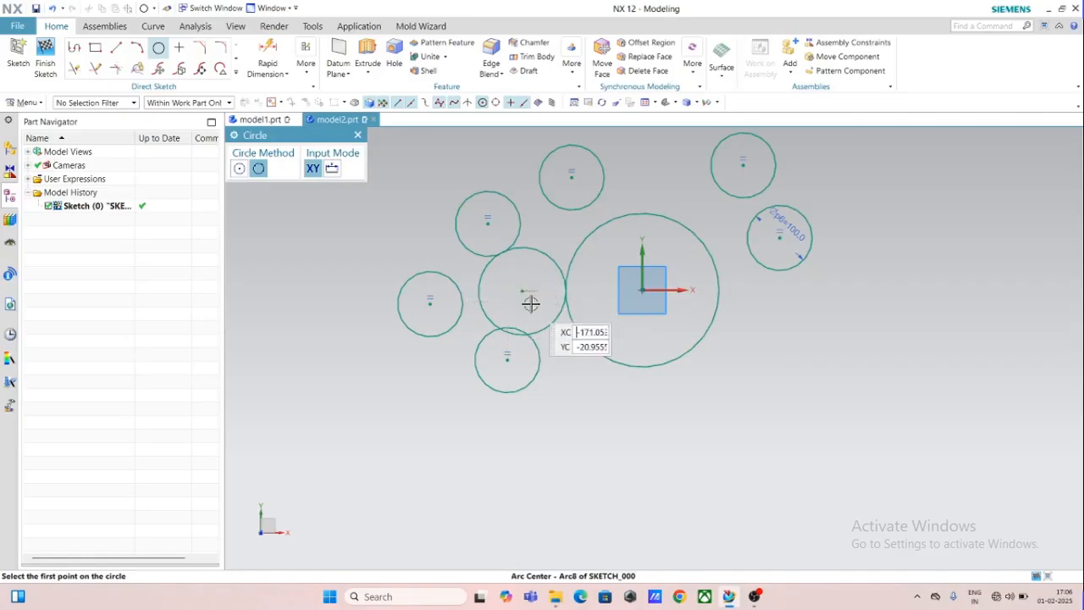
key(Escape)
- Make the three-point circle tangent to the large circle centered on the origin
scroll(535, 317, up, 2)
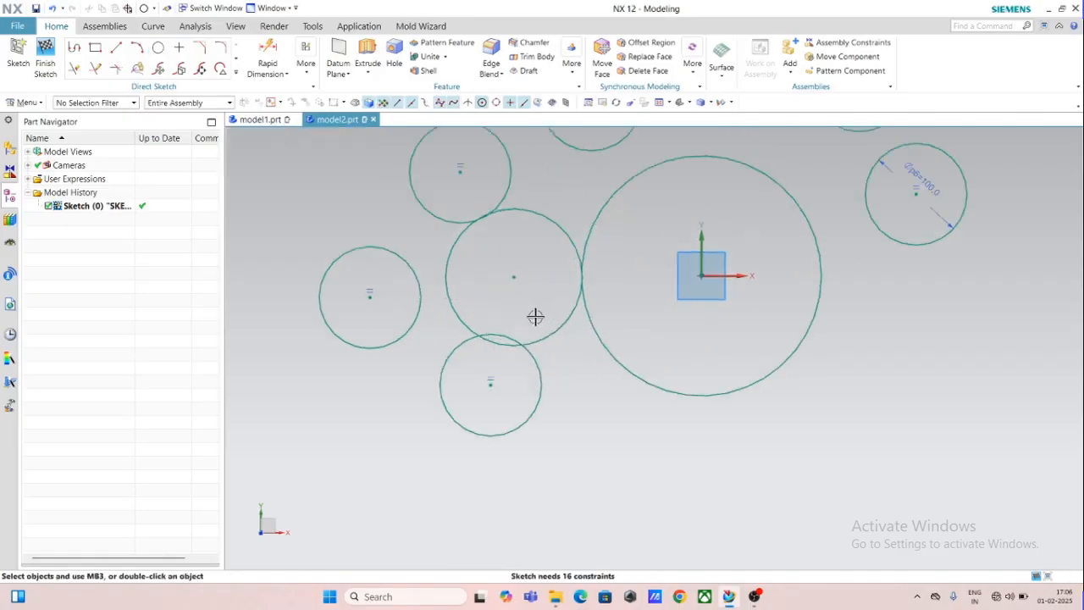
scroll(563, 290, up, 1)
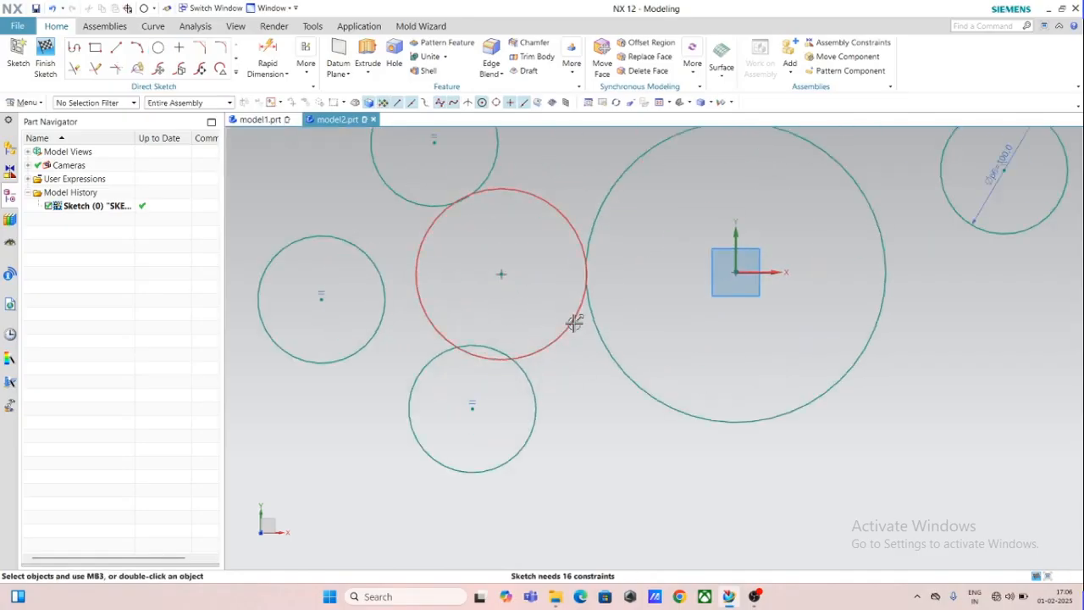
click(576, 326)
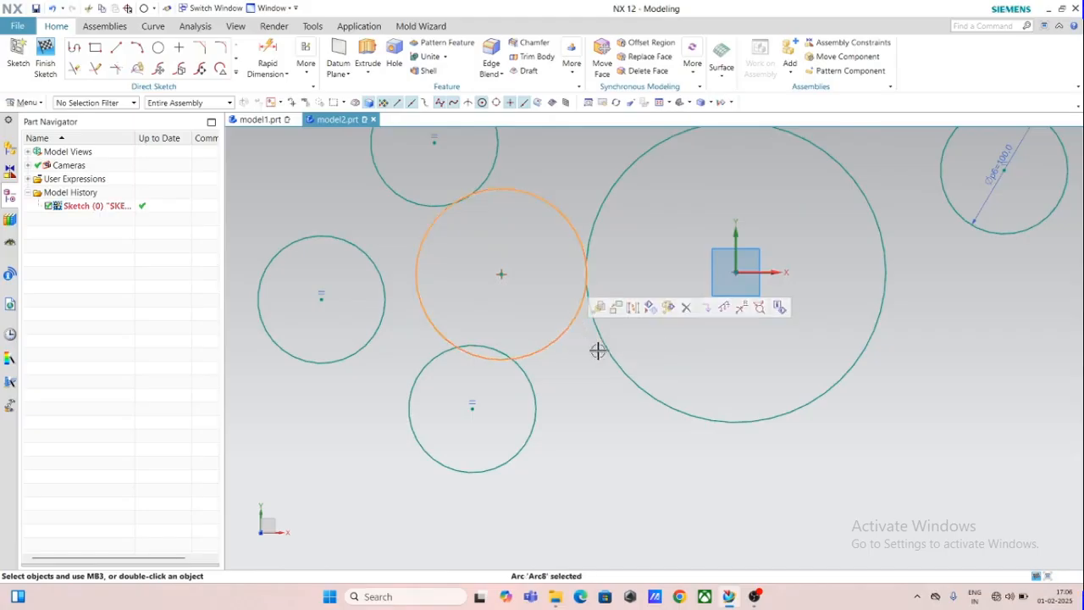
click(603, 352)
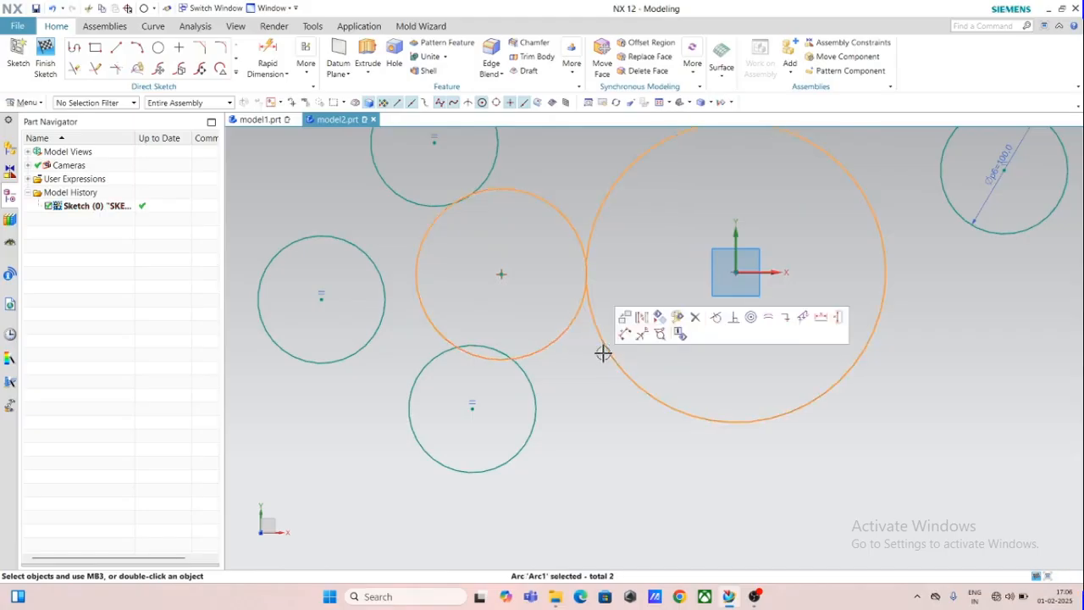
click(716, 318)
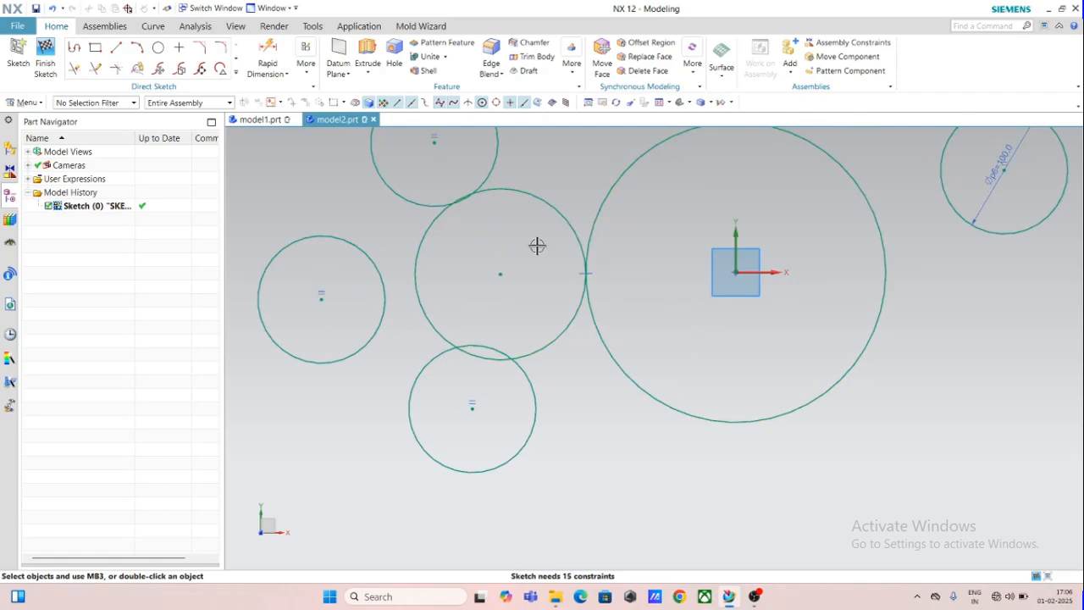
- Make the three-point circle tangent to the small circle above it
click(493, 179)
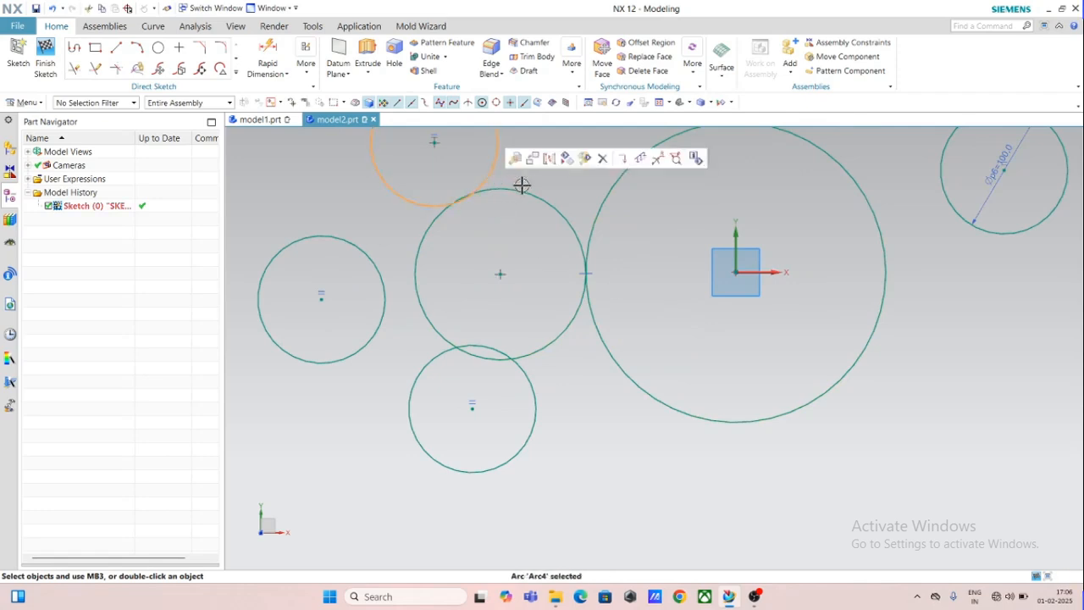
click(522, 188)
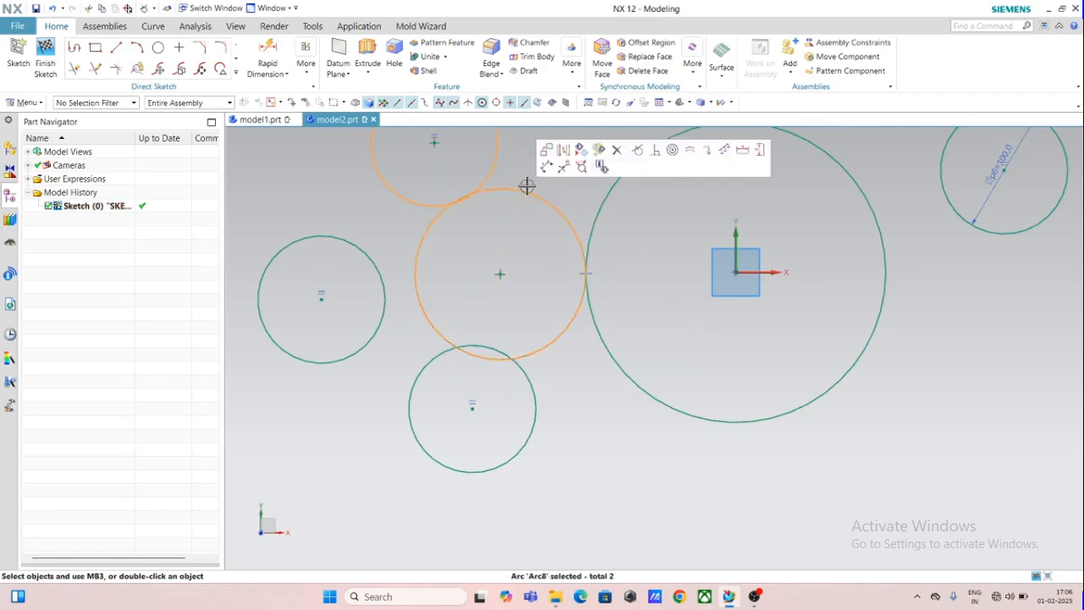
click(638, 152)
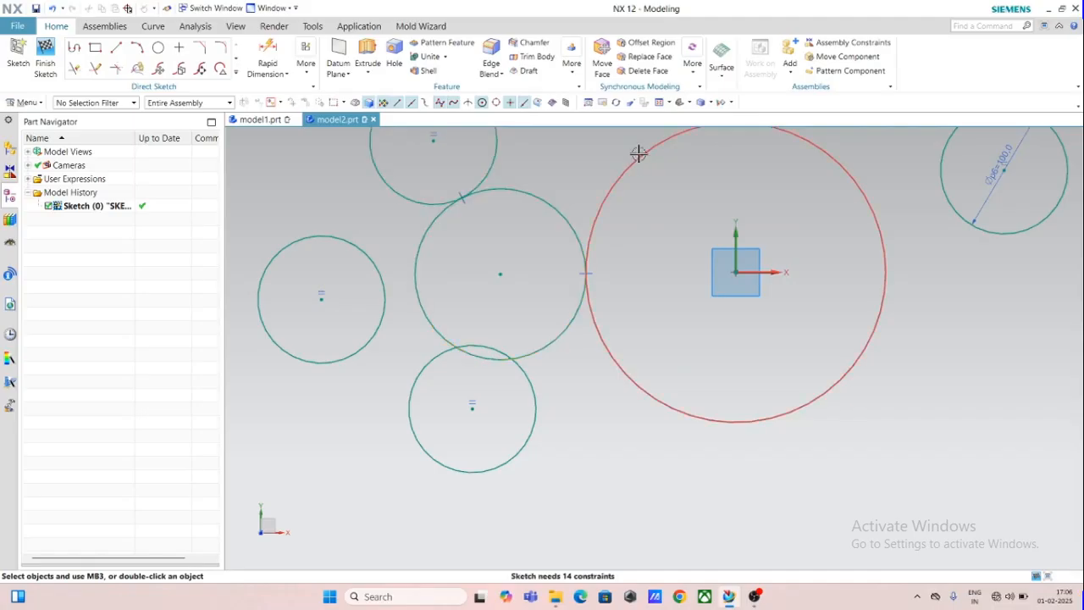
- Make the three-point circle tangent to the small circle below it
click(535, 388)
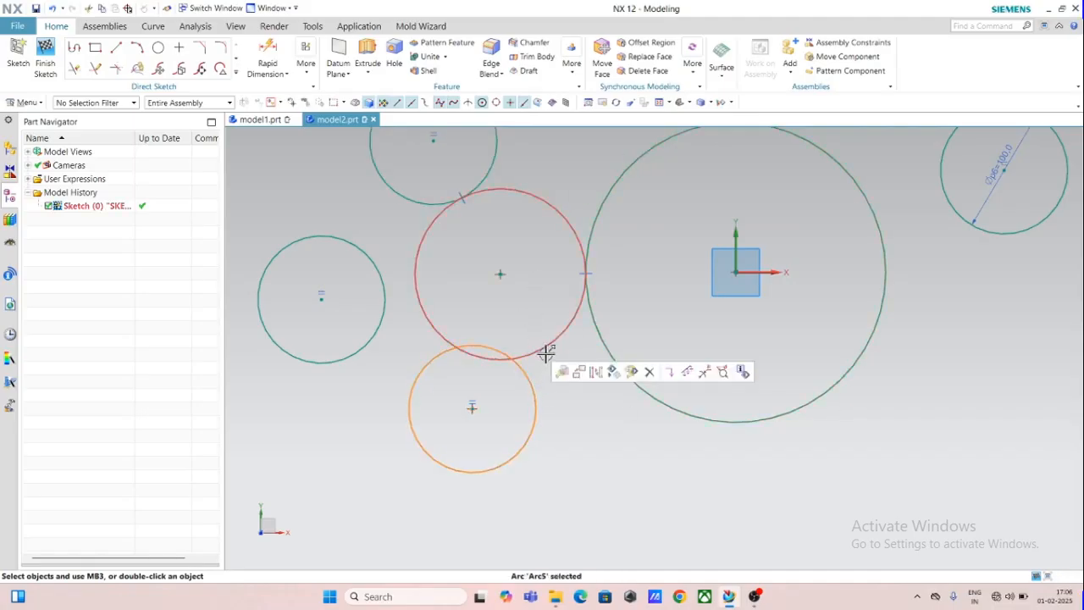
click(546, 353)
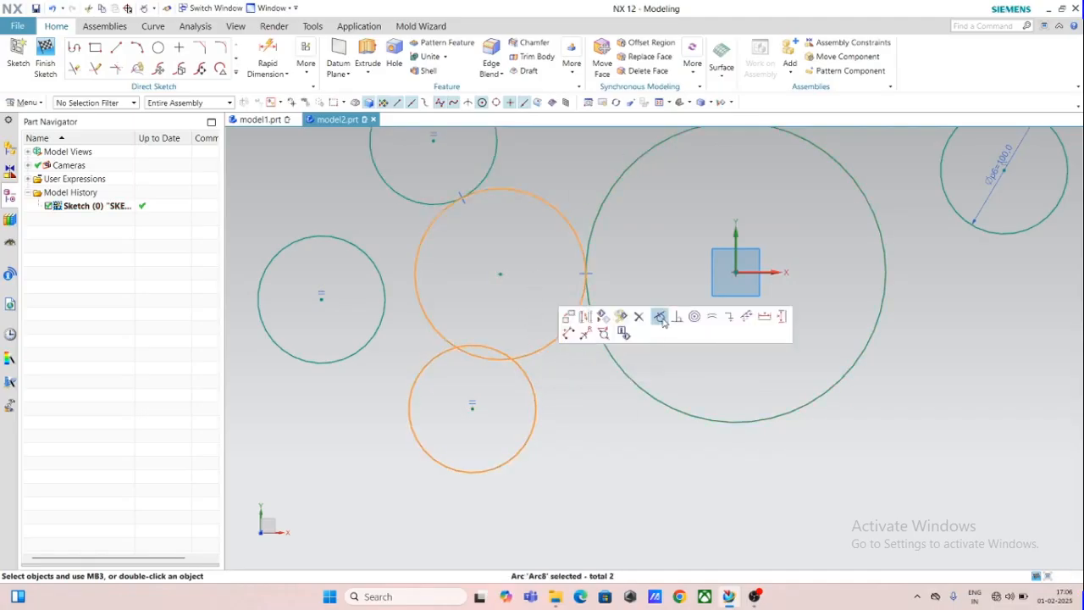
click(659, 316)
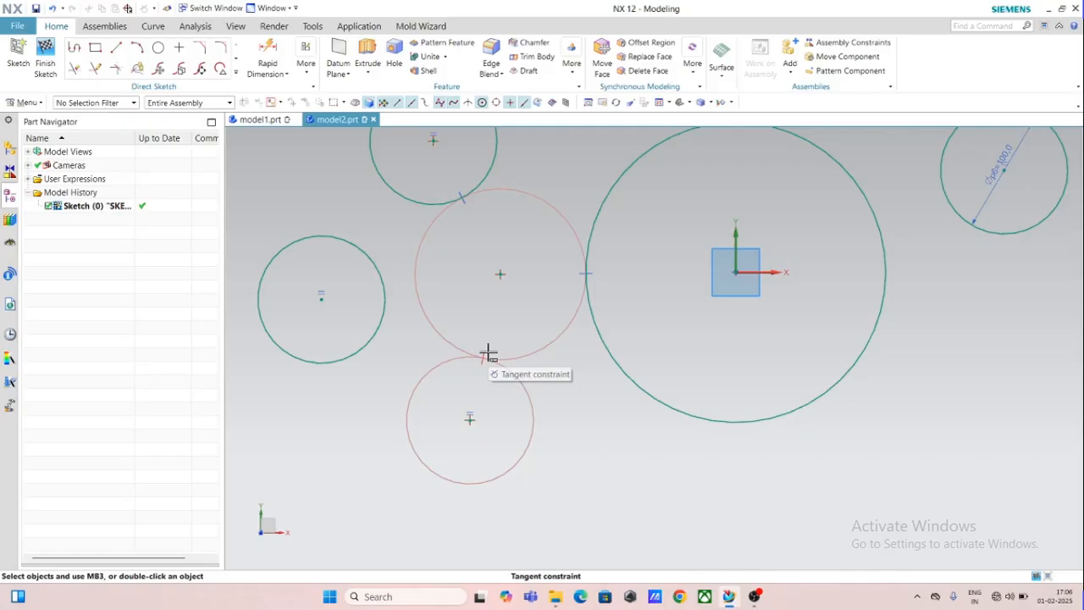
scroll(489, 353, down, 2)
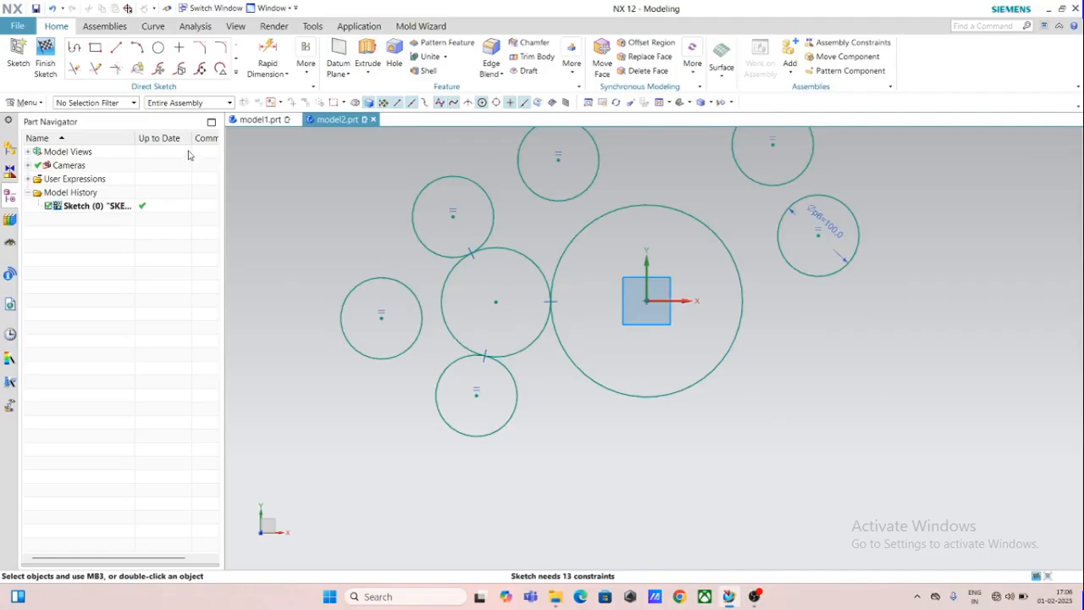
- Undo the tangent constraints and all the circles until the sketch is empty
scroll(730, 353, down, 2)
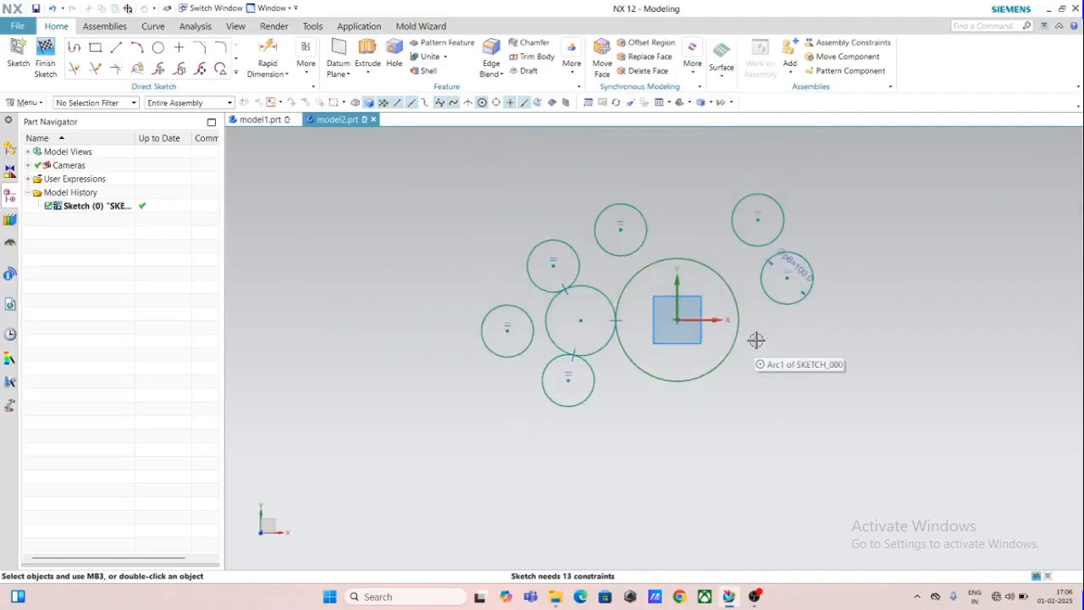
key(ctrl+z)
key(ctrl+z)
key(ctrl+z)
key(ctrl+z)
key(ctrl+z)
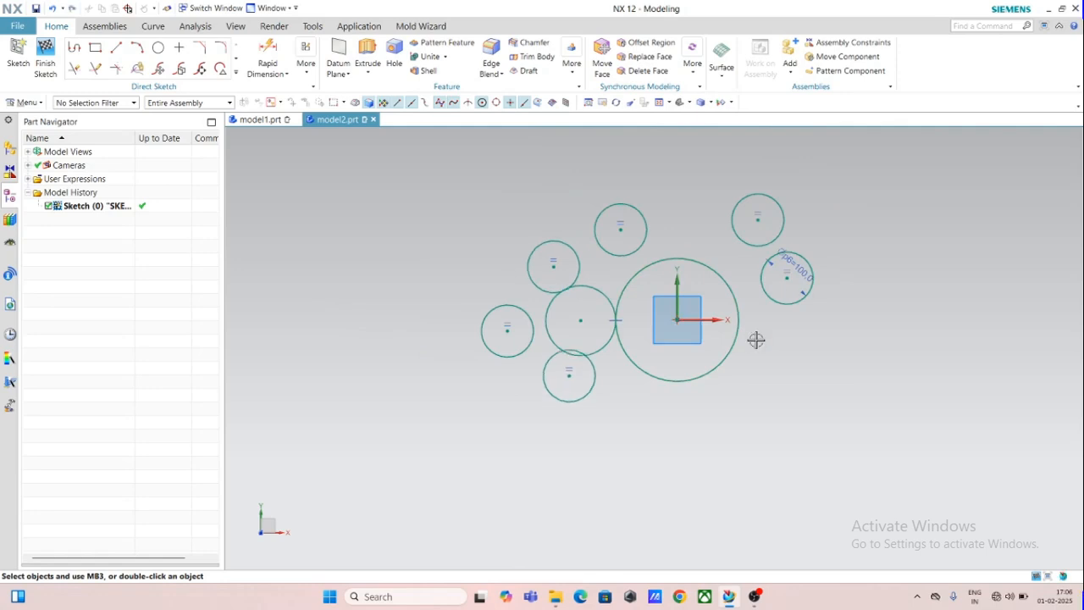
key(ctrl+z)
key(ctrl+z)
key(ctrl+z)
key(ctrl+z)
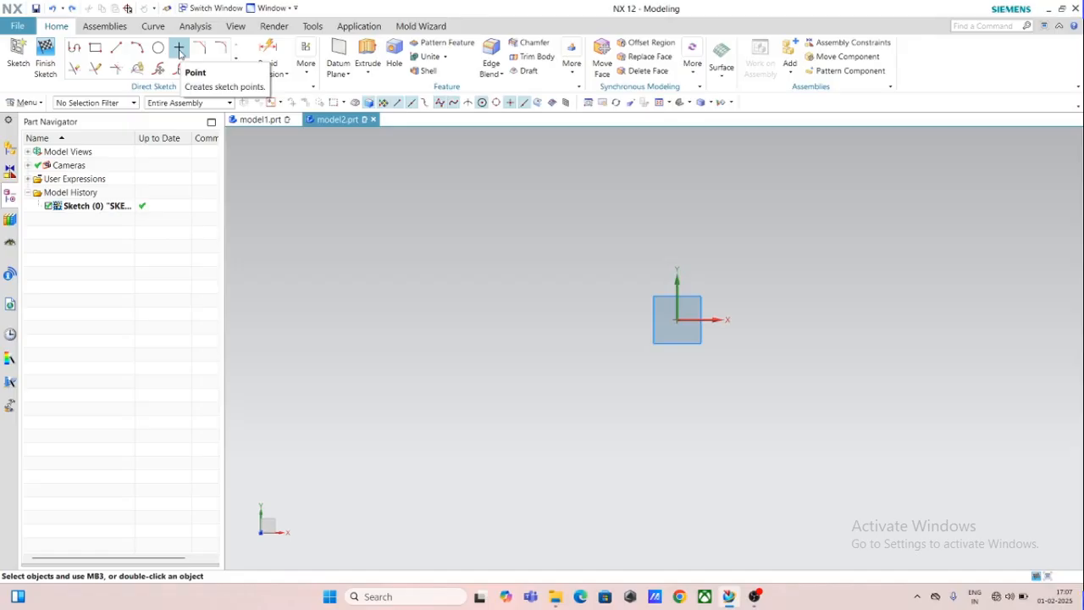
- Place a single sketch point above and to the right of the origin, about 135 away horizontally
scroll(871, 294, up, 2)
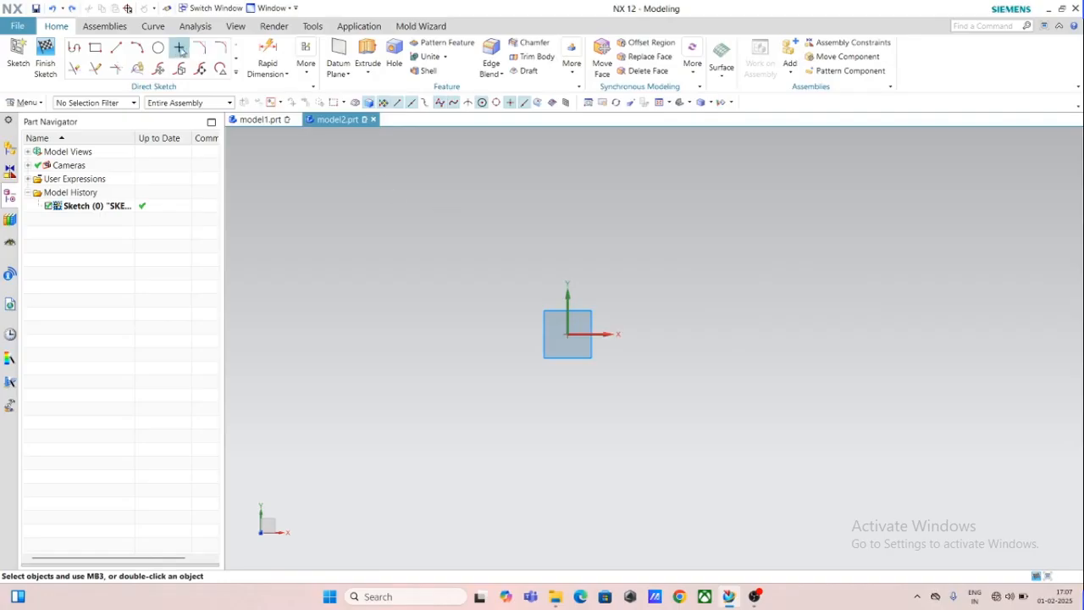
click(179, 47)
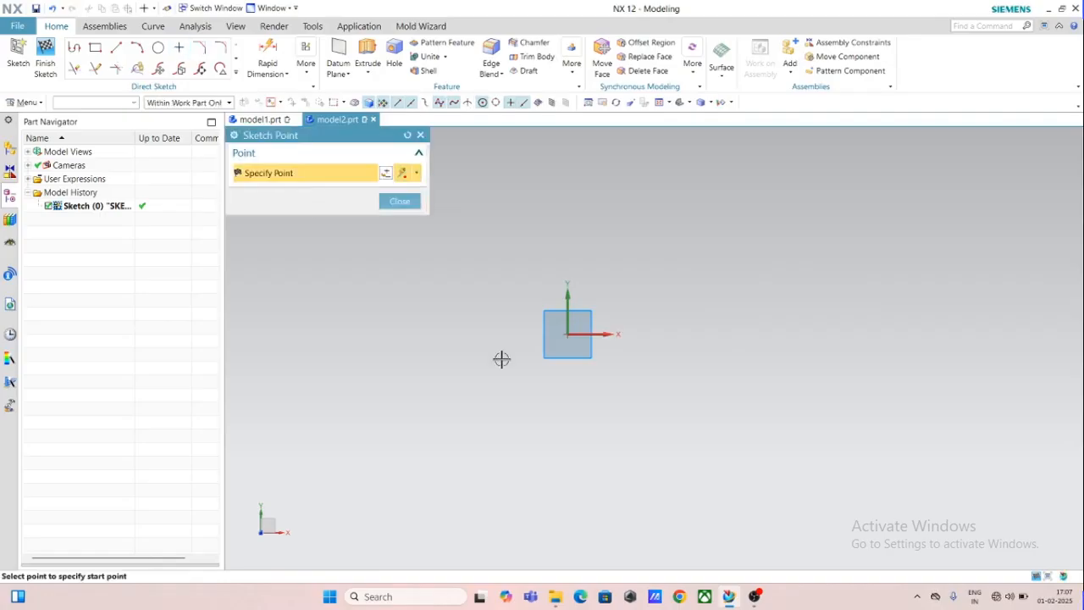
click(678, 212)
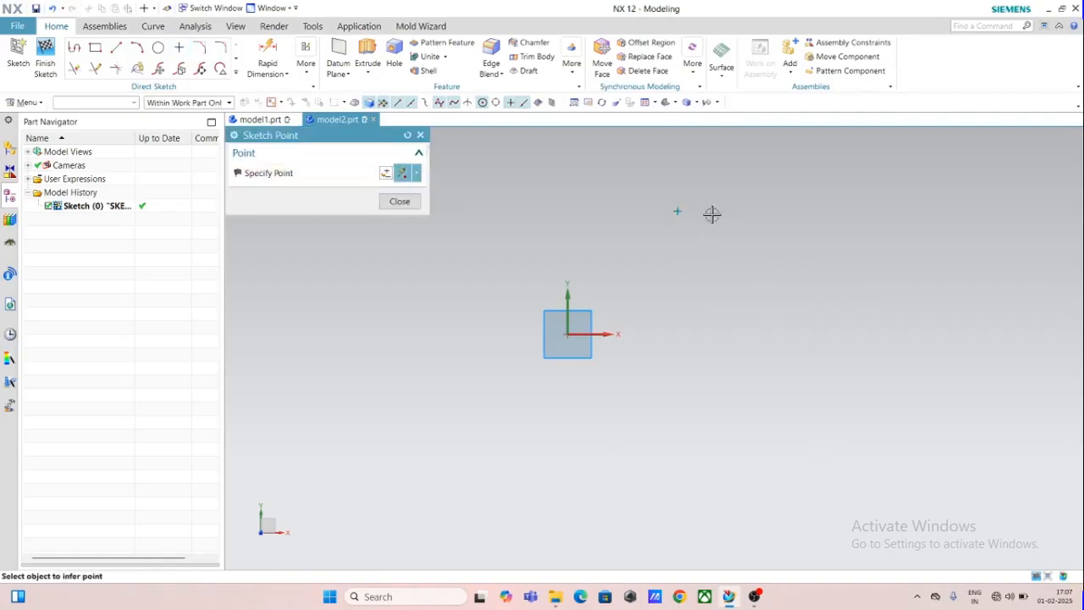
click(420, 135)
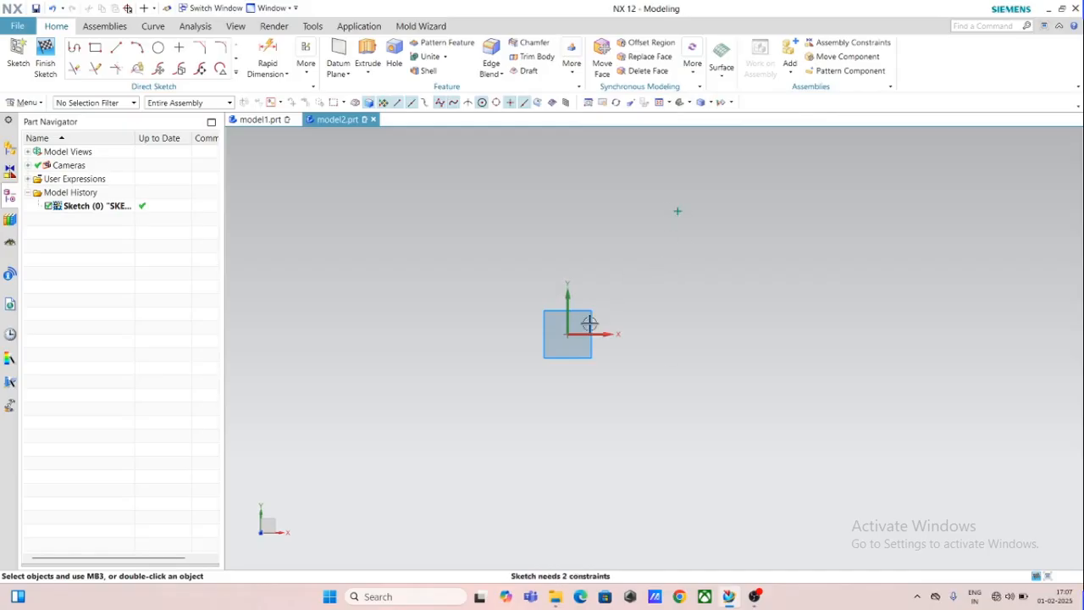
- Dimension the horizontal distance from the sketch origin to the point and set it to 150
click(279, 72)
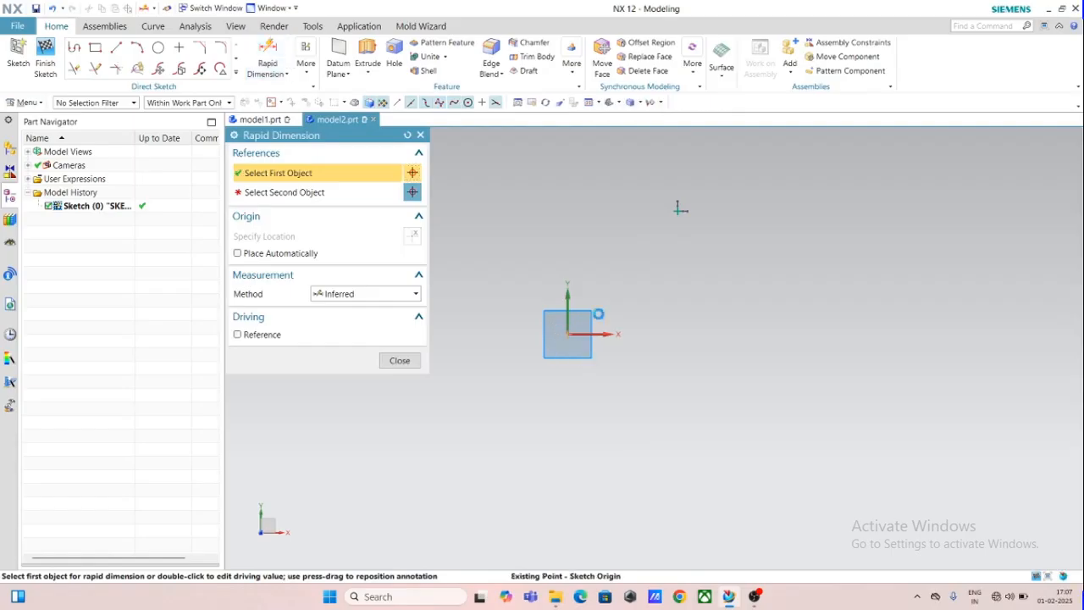
click(591, 312)
click(678, 210)
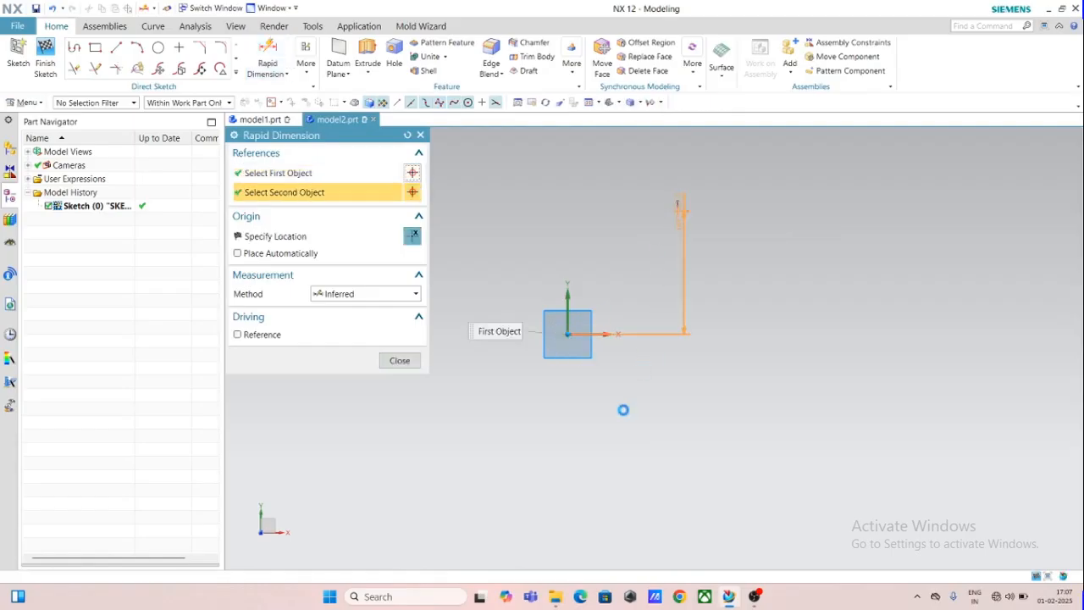
click(630, 398)
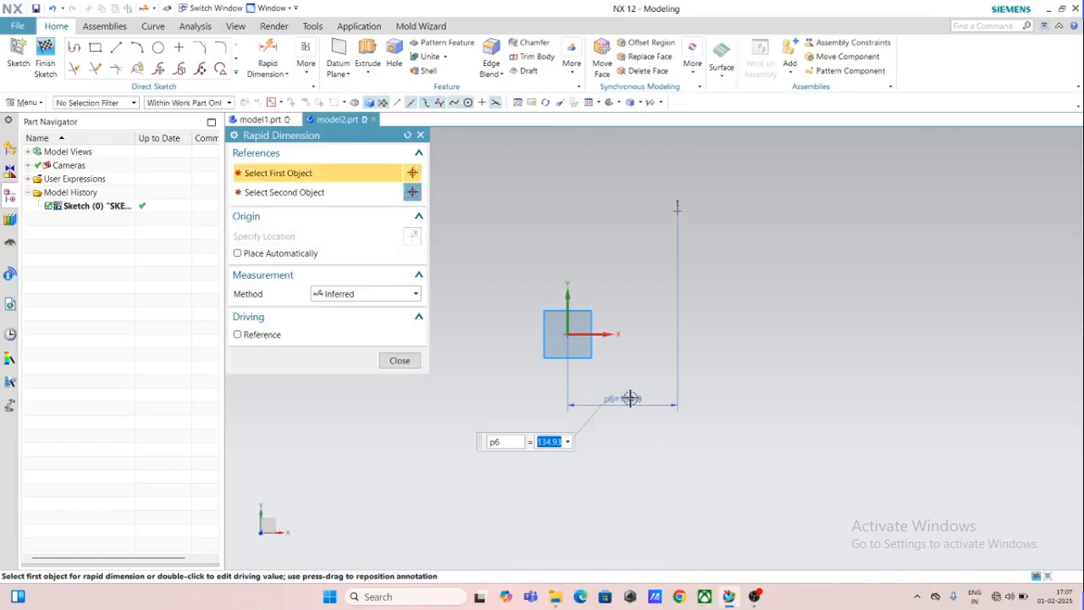
text(150)
key(Return)
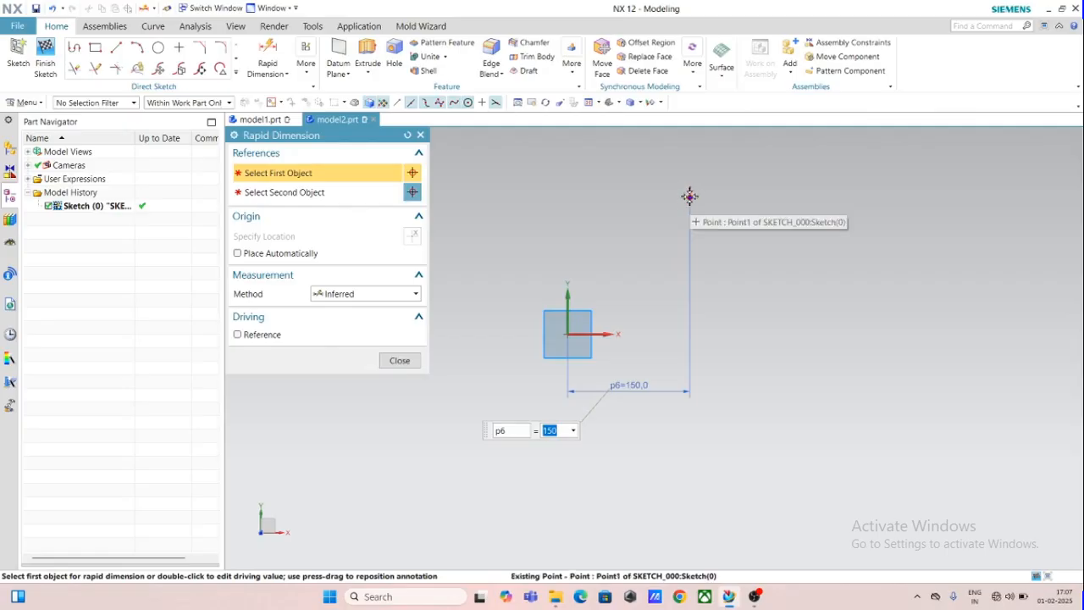
- Dimension the vertical distance between the point and the sketch origin and set it to 200
click(687, 194)
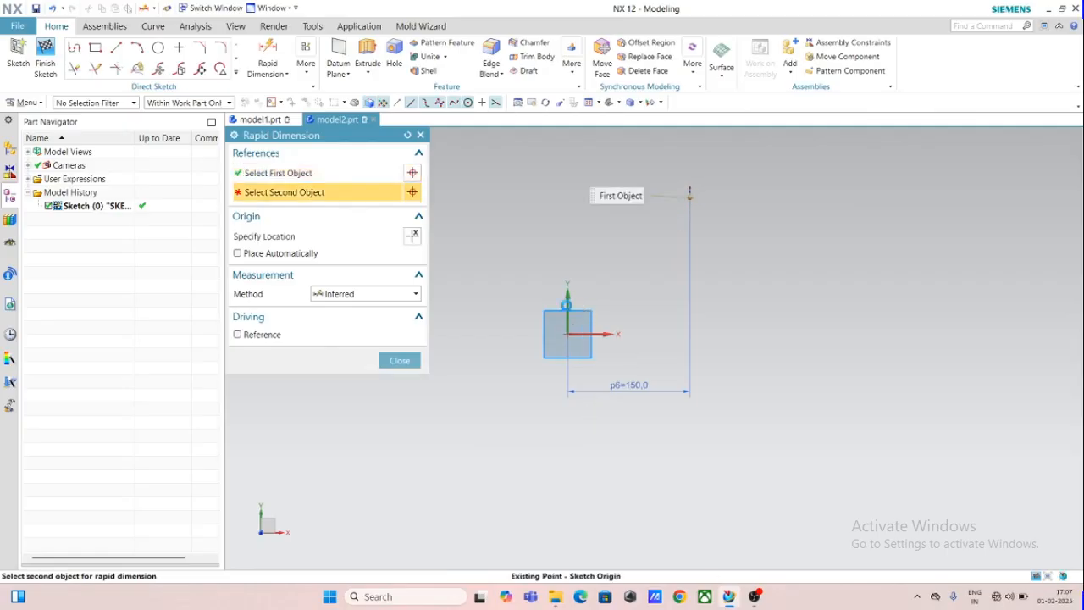
click(568, 333)
click(531, 277)
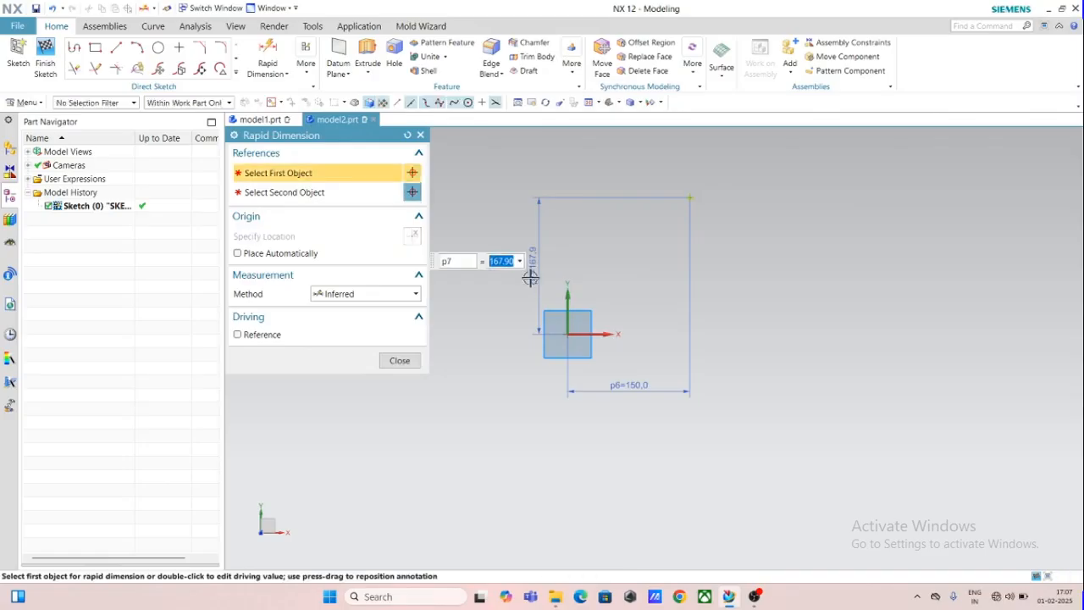
text(200)
key(Return)
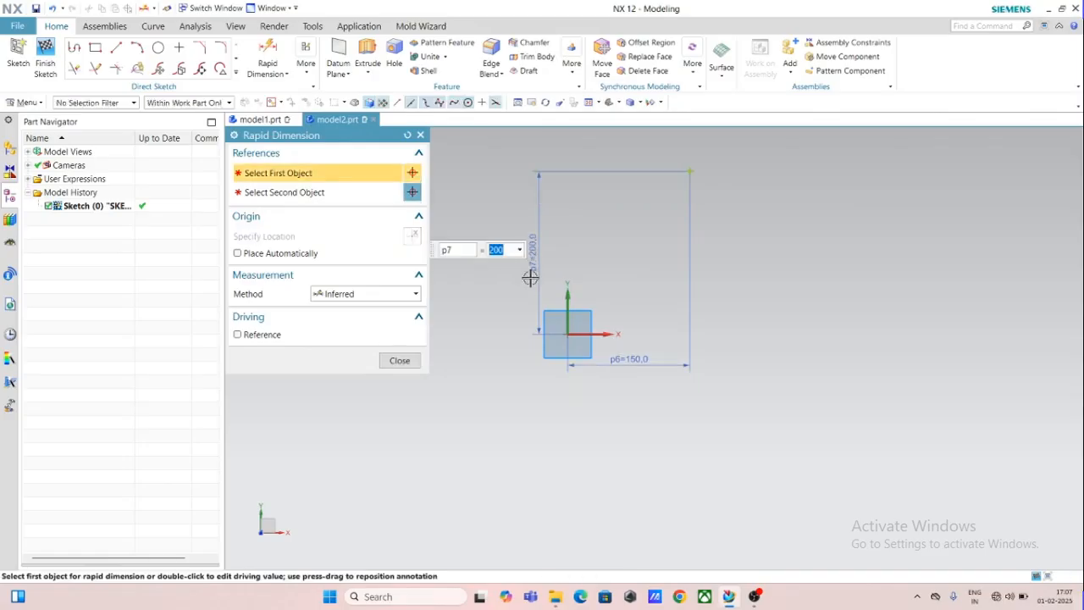
click(400, 360)
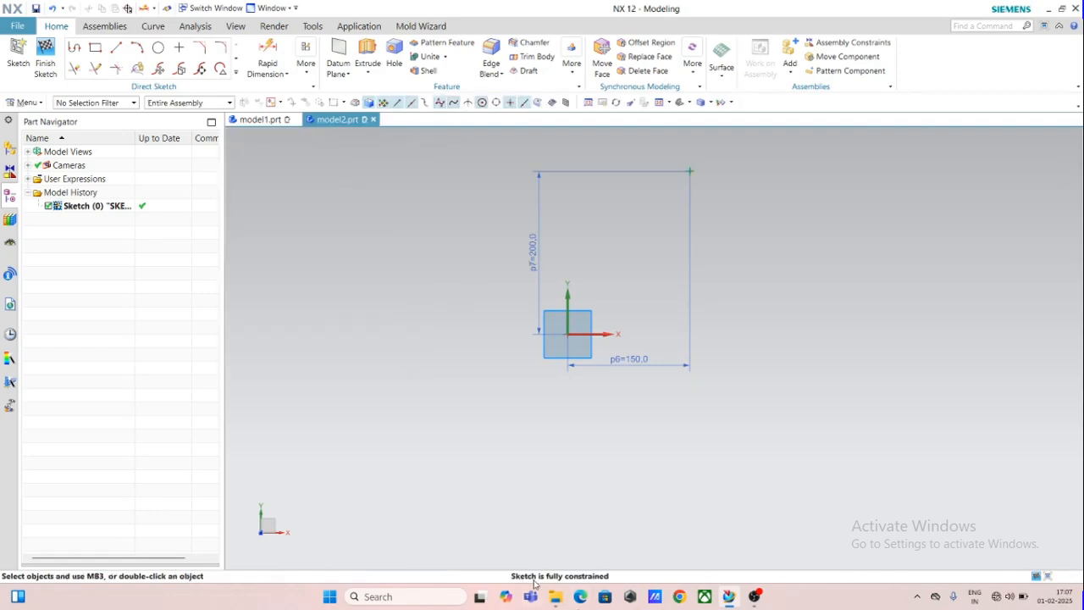
- Draw a circle by center and diameter on the dimensioned point, with a diameter of 150
scroll(652, 450, down, 2)
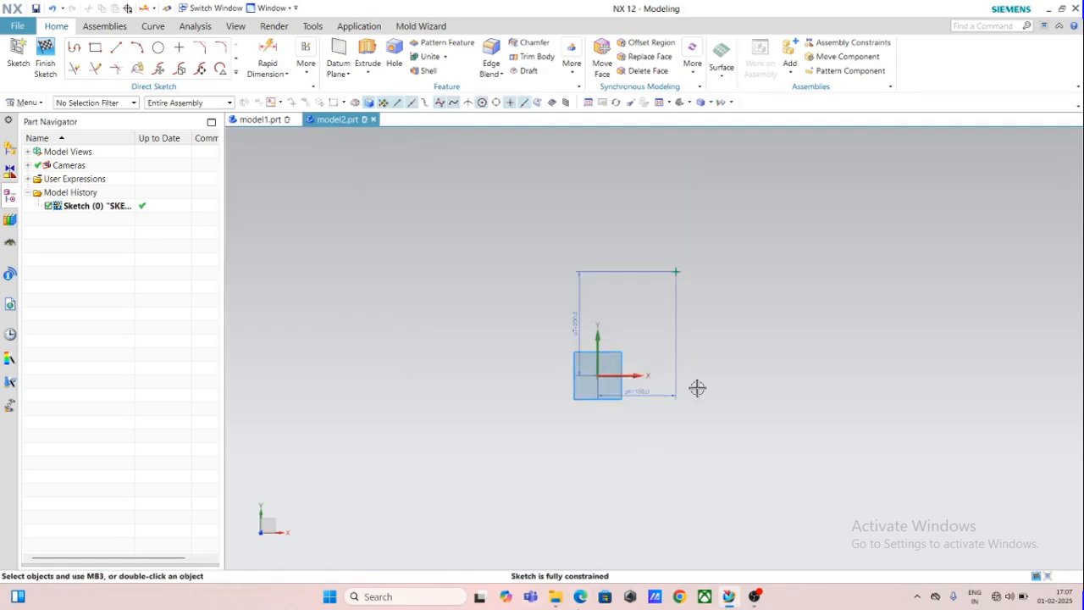
scroll(754, 229, up, 2)
click(164, 50)
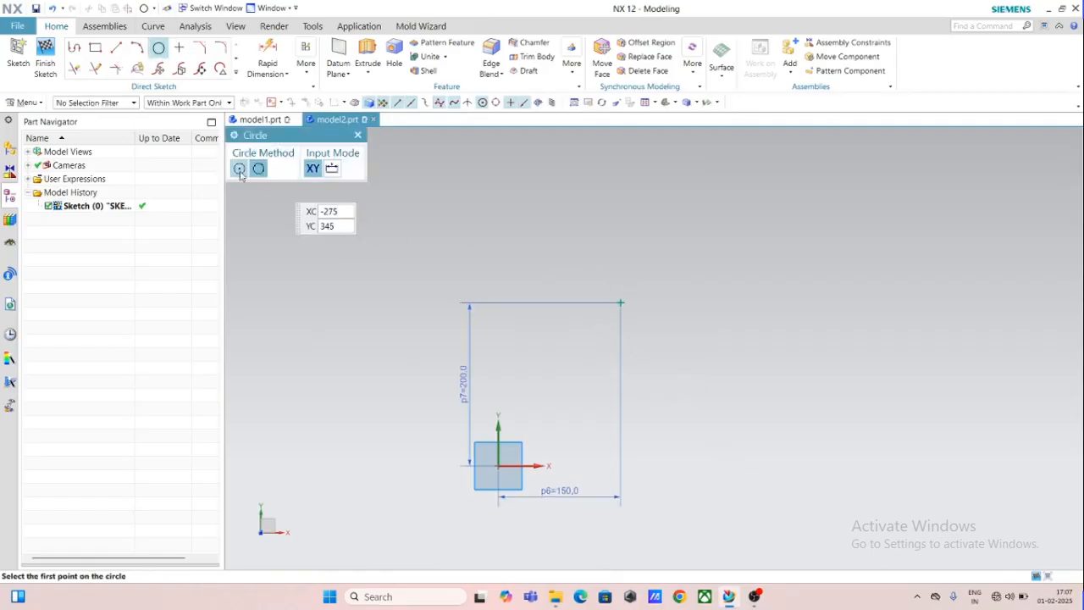
click(240, 169)
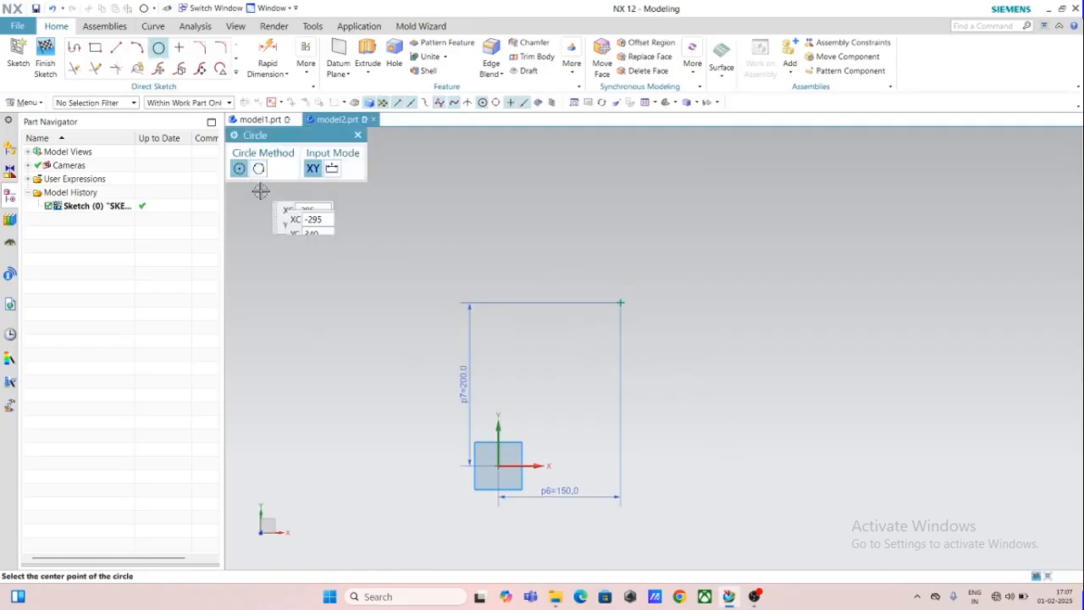
click(618, 302)
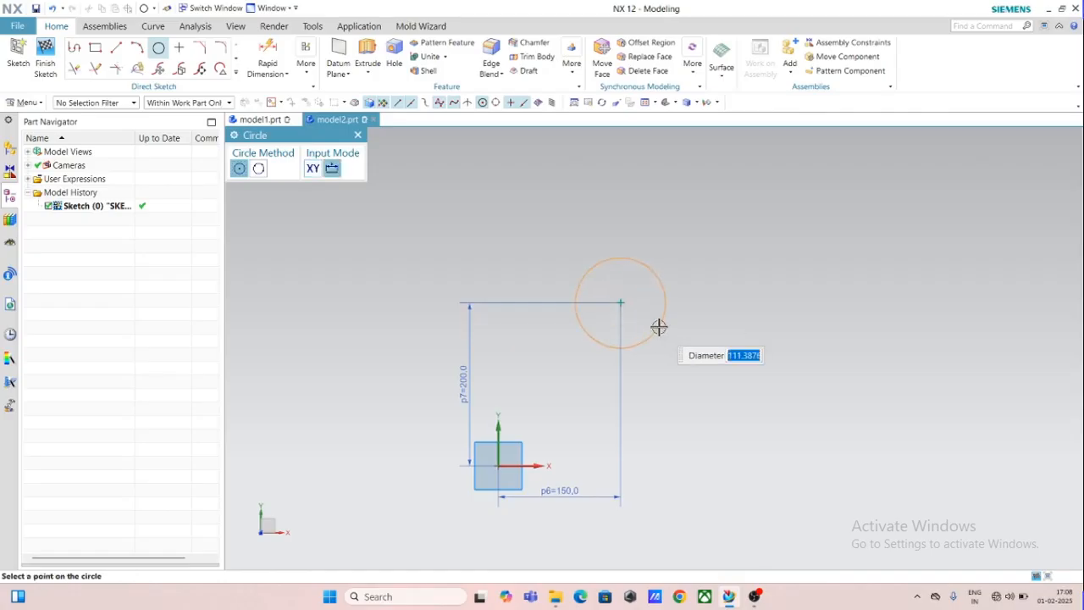
text(150)
key(Return)
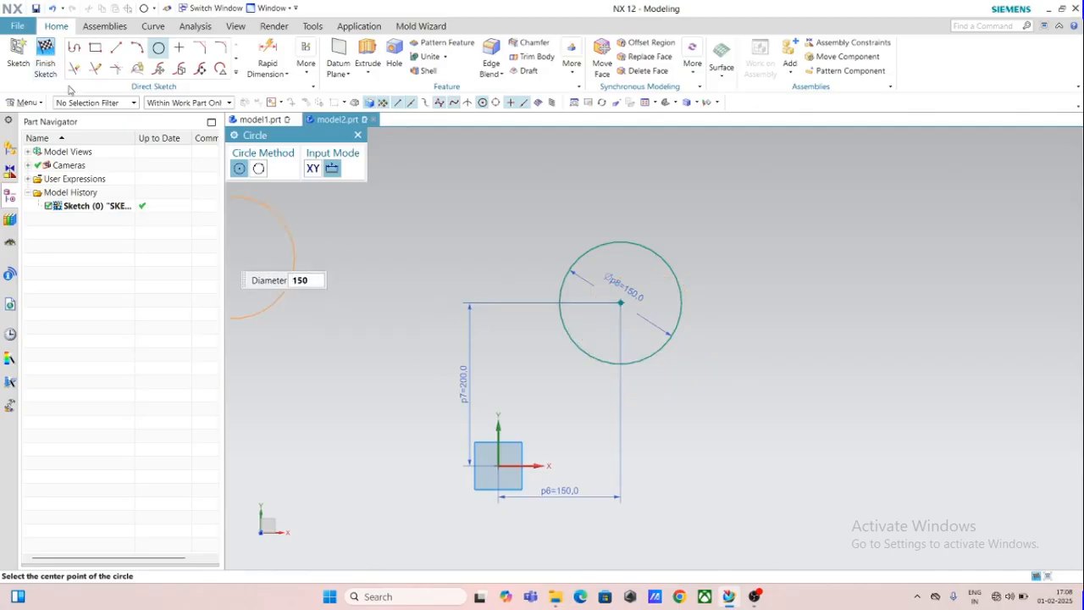
click(357, 135)
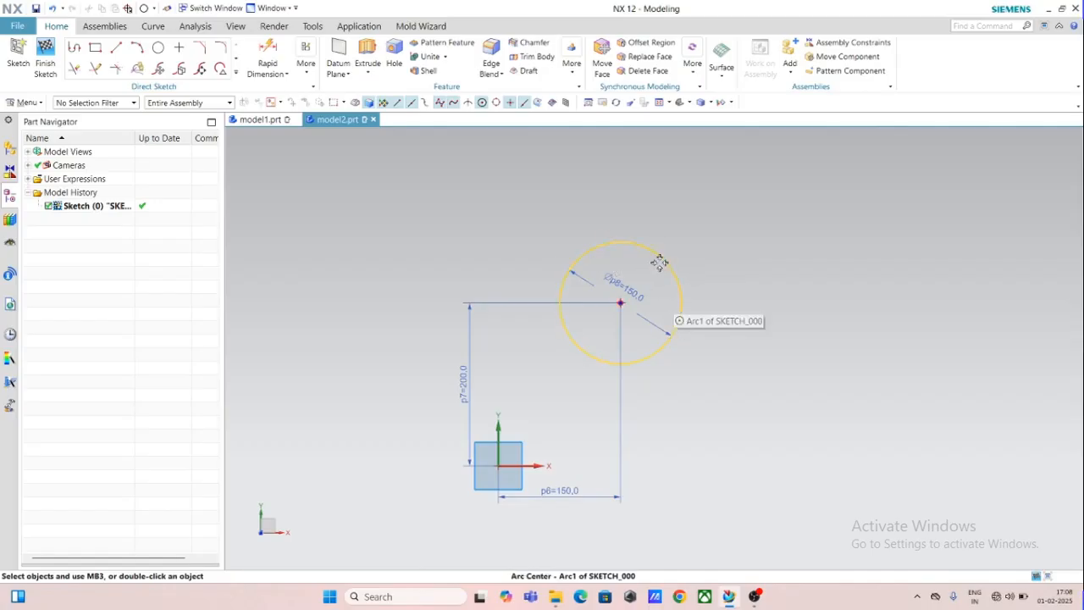
- Undo the circle, both position dimensions and the sketch point to empty the sketch
key(ctrl+z)
key(ctrl+z)
key(ctrl+z)
key(ctrl+z)
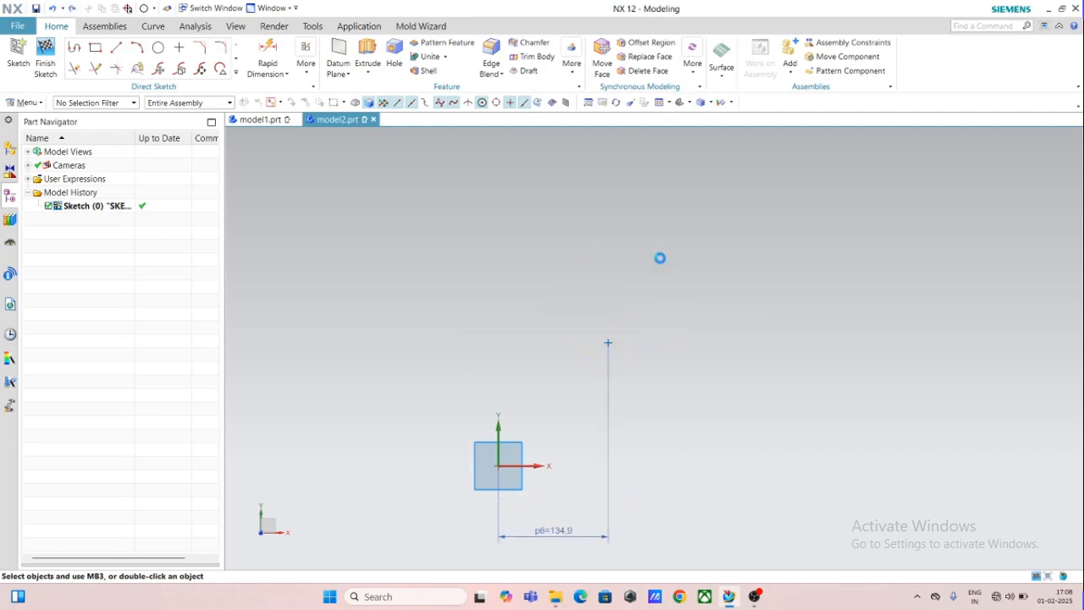
key(ctrl+z)
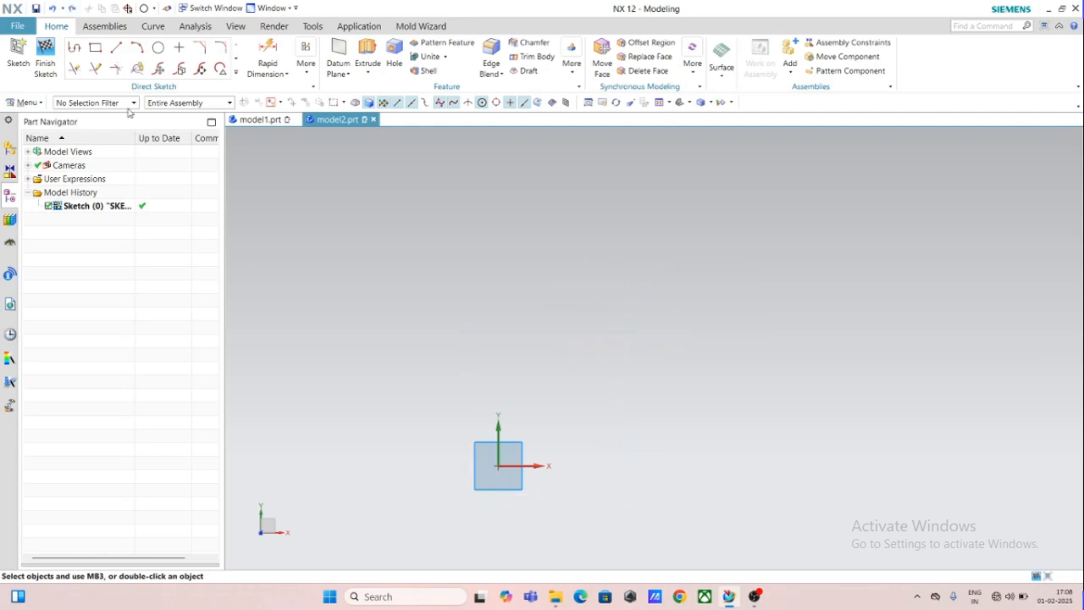
- Draw a circle of diameter 150 by center and diameter, above and about 129 to the right of the origin
click(158, 48)
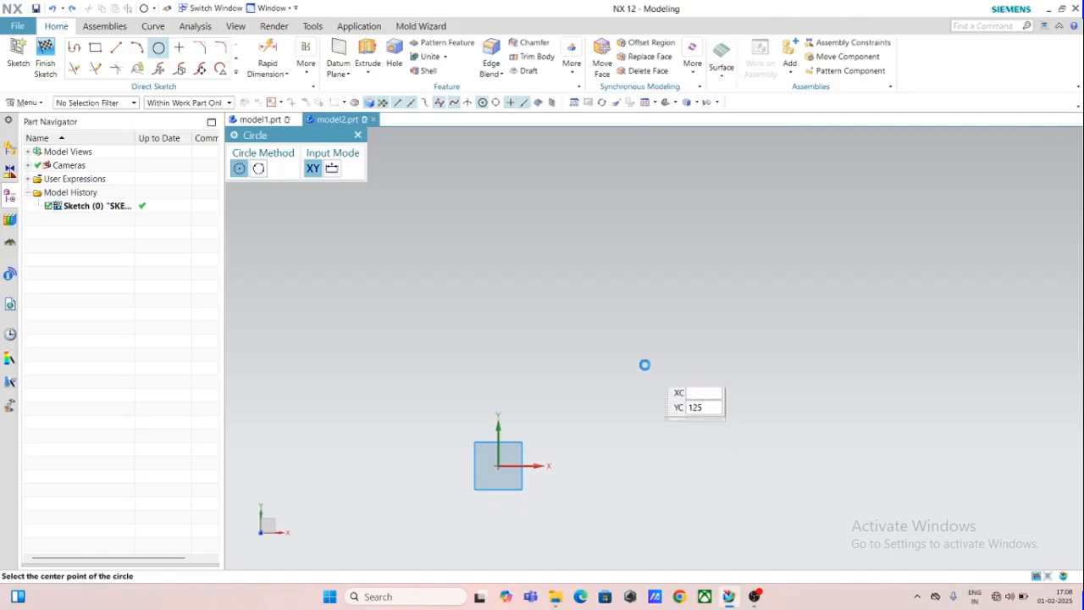
click(604, 315)
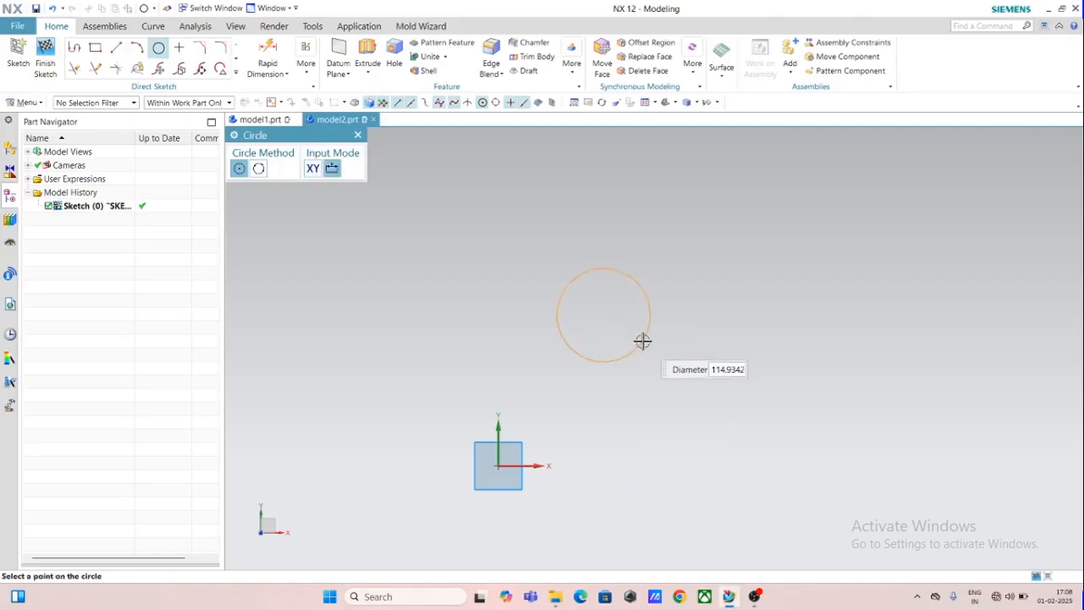
text(1)
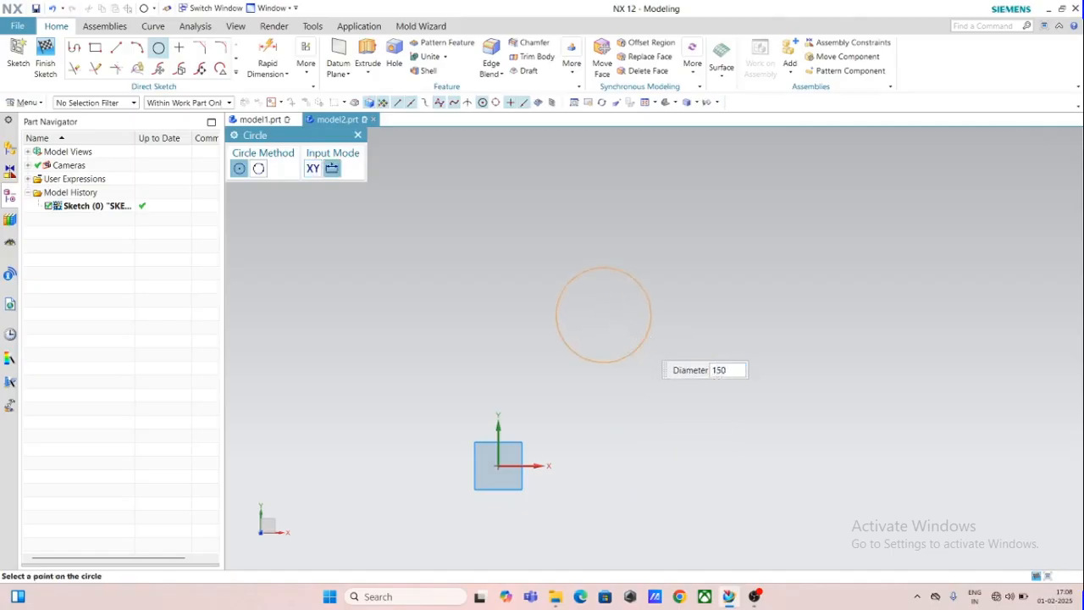
text(50)
key(Return)
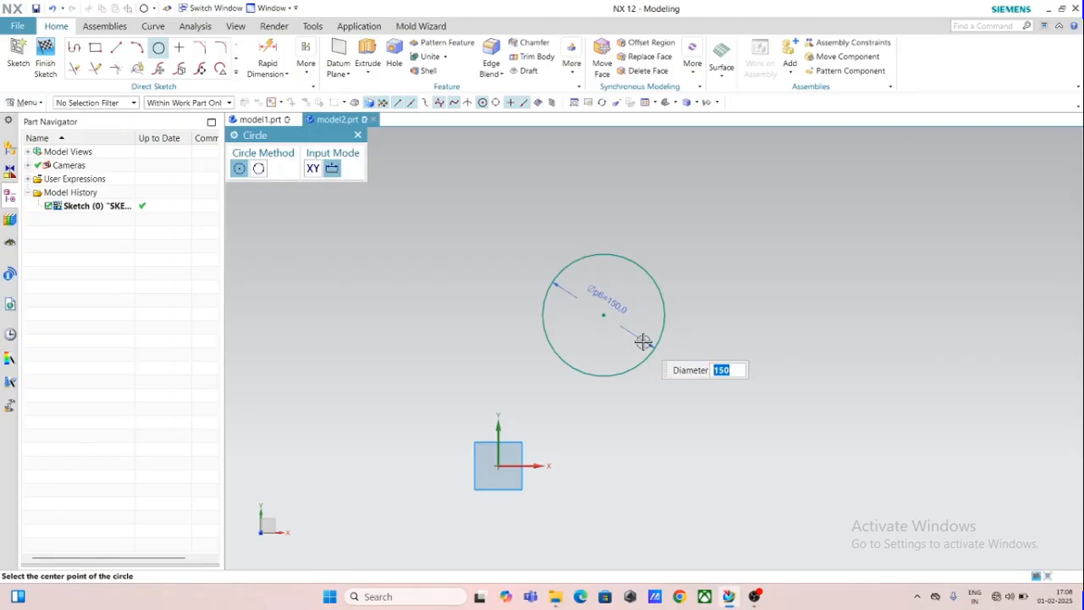
key(Escape)
key(Escape)
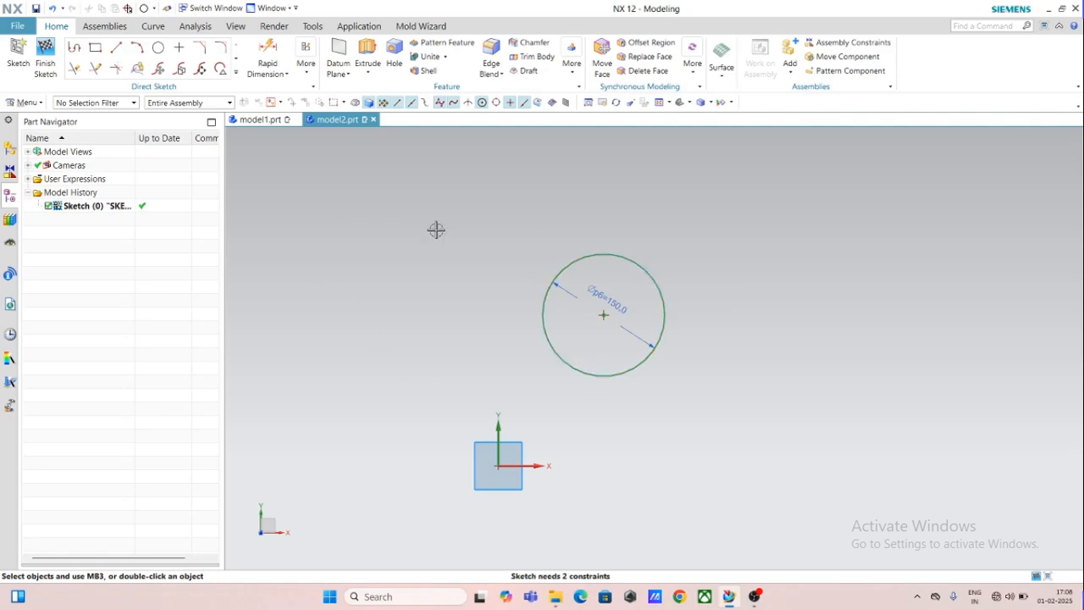
- Dimension the horizontal distance from the sketch origin to the circle's center and set it to 100
click(268, 50)
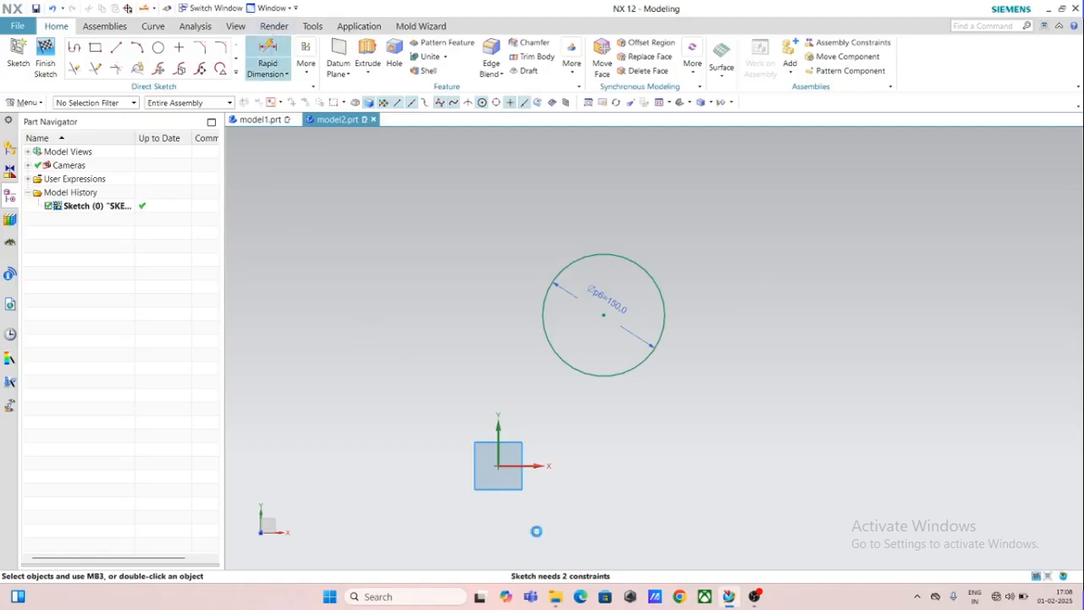
click(500, 468)
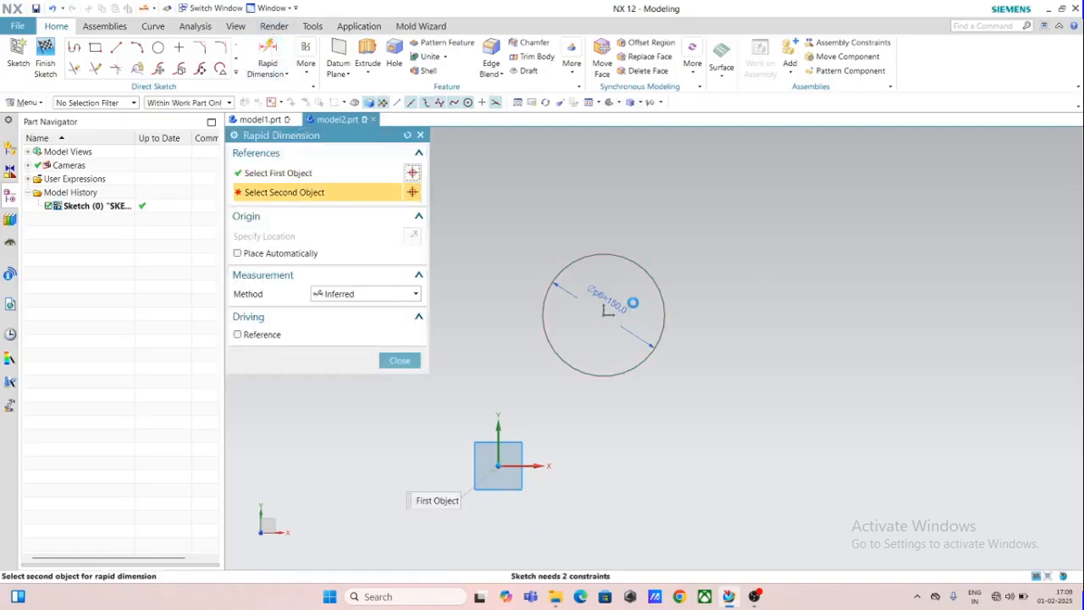
click(604, 313)
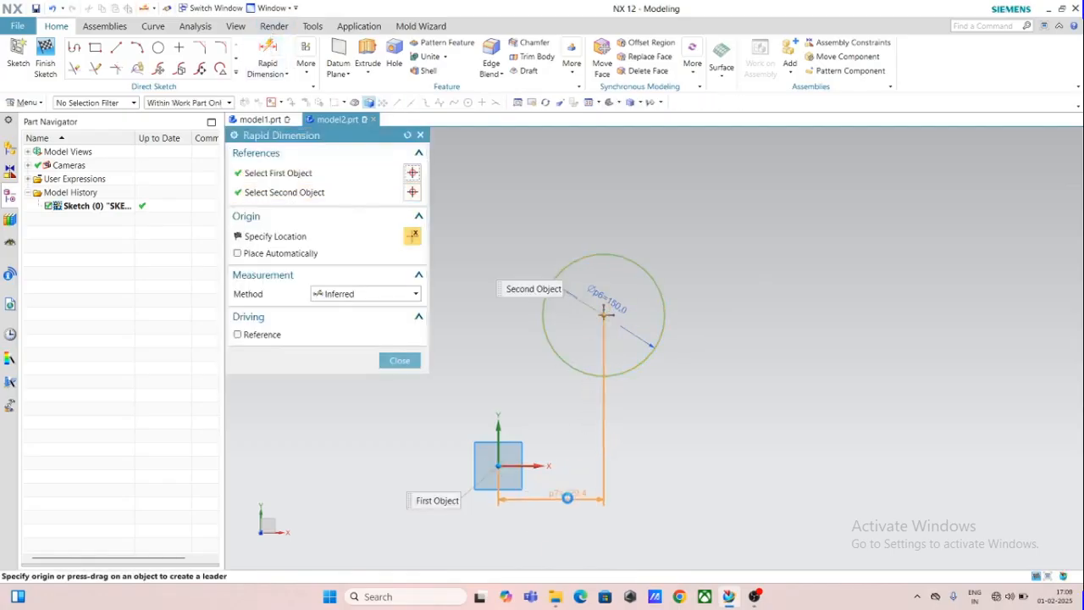
click(565, 504)
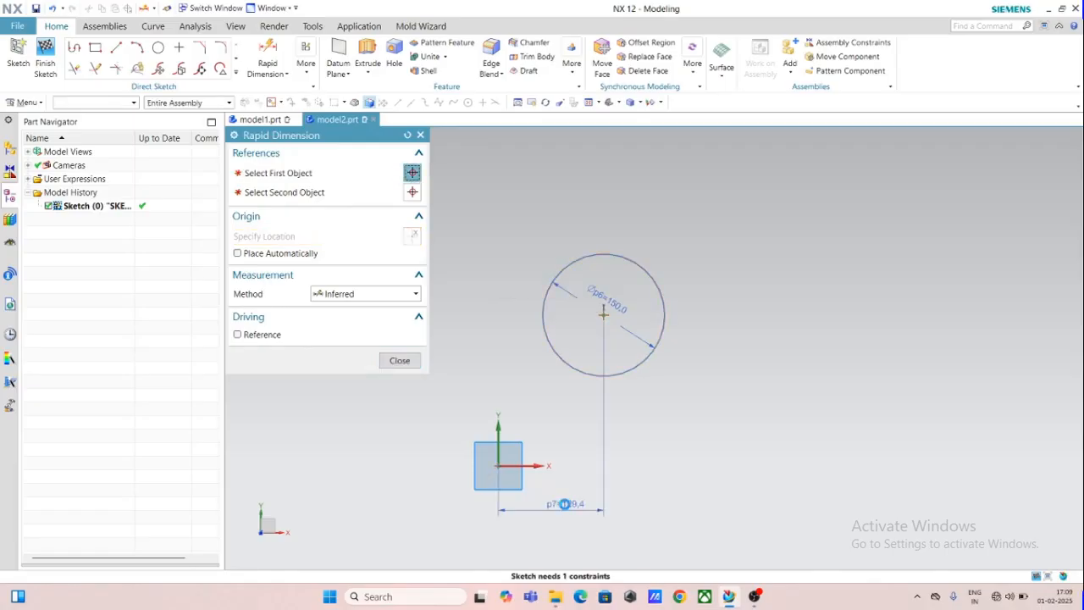
text(100)
key(Return)
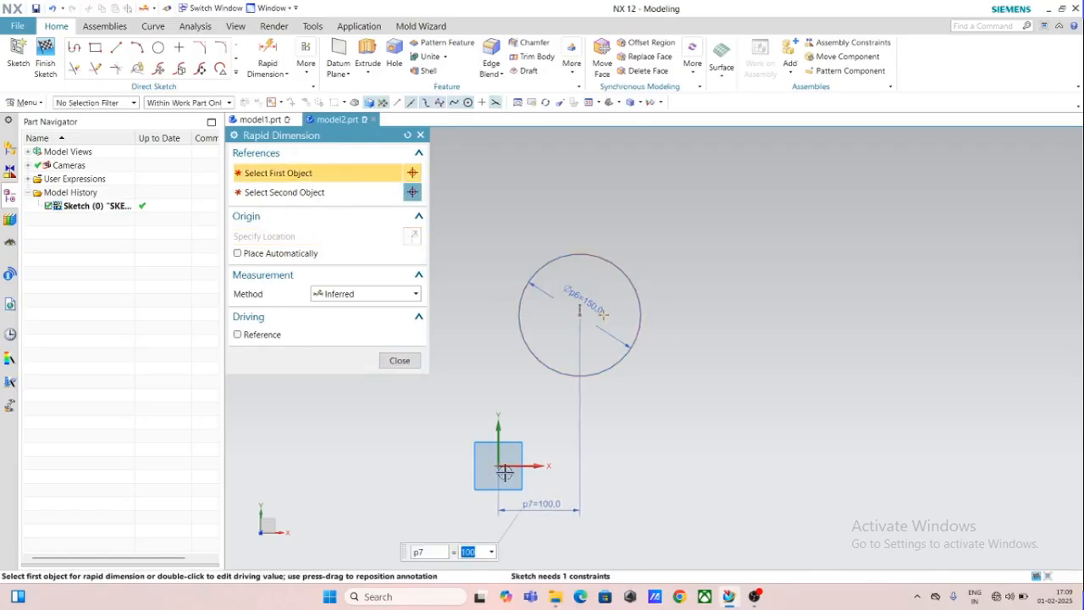
- Dimension the vertical distance from the sketch origin to the circle's center and set it to 200
click(498, 467)
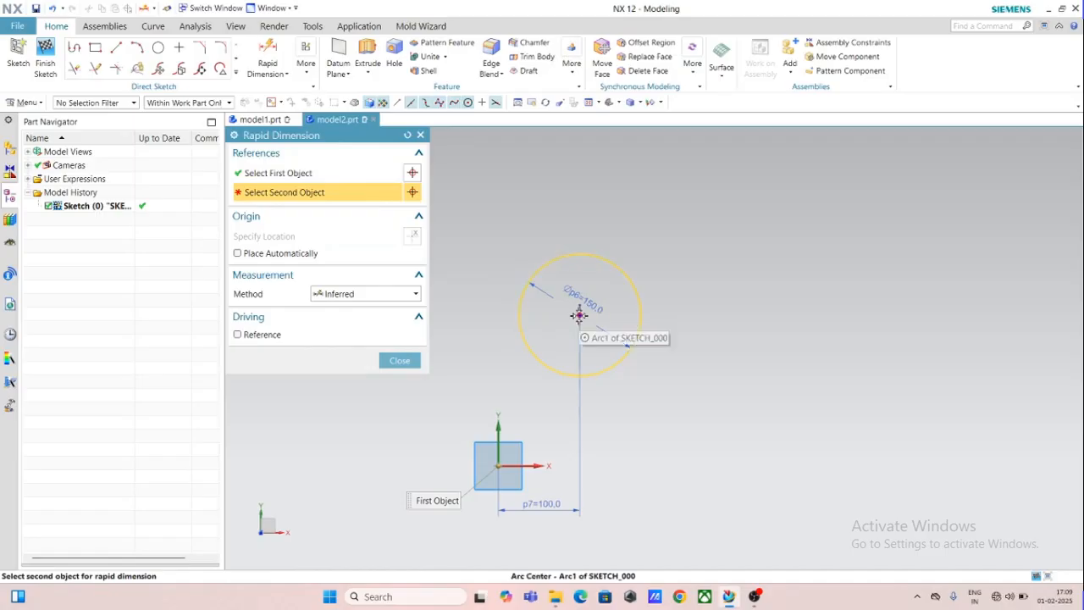
click(579, 314)
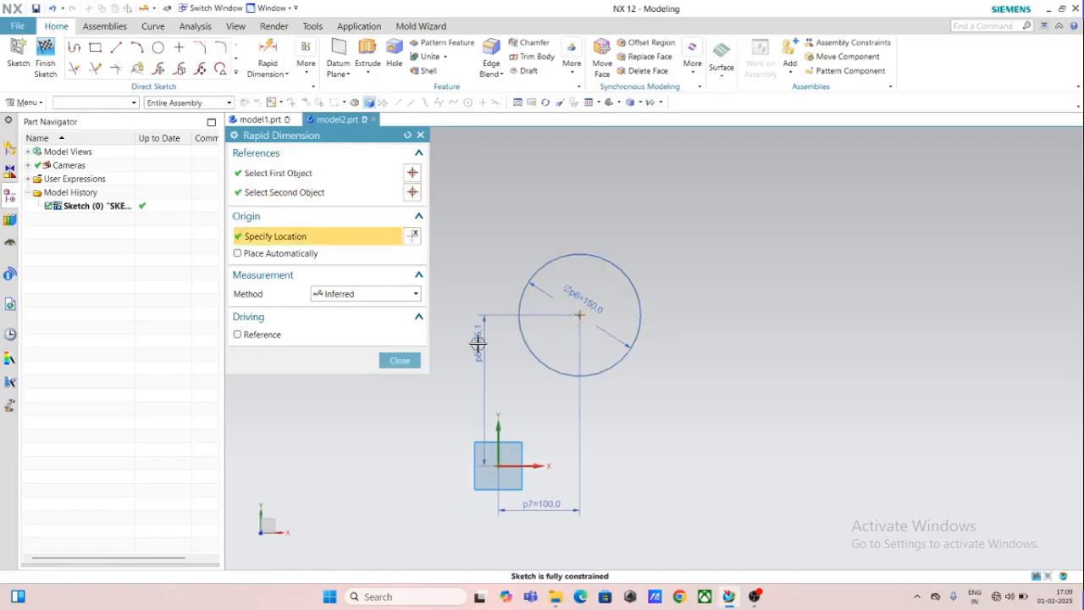
click(477, 343)
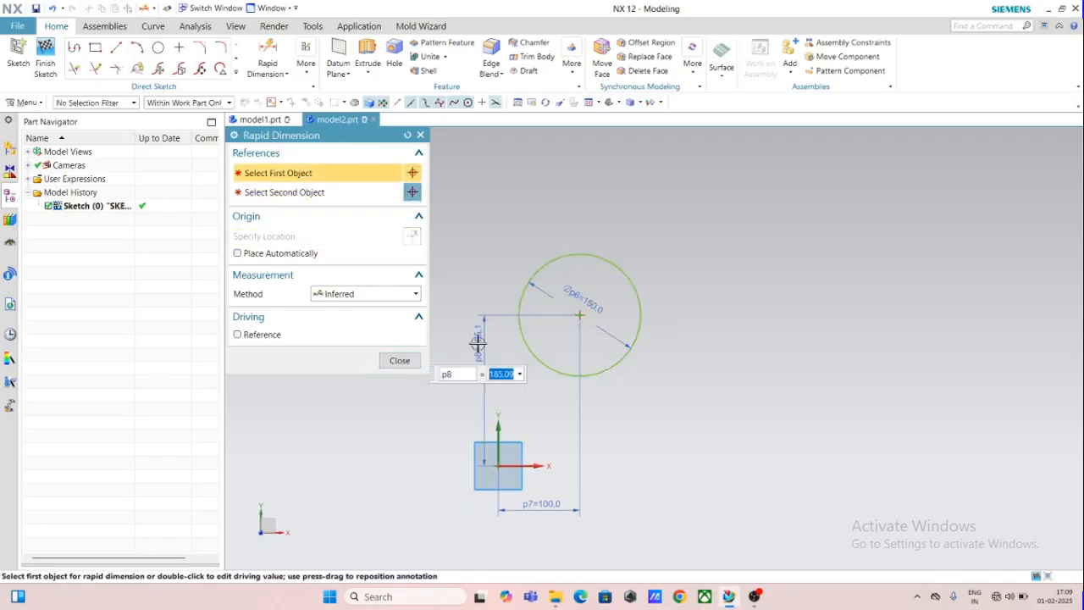
text(200)
key(Return)
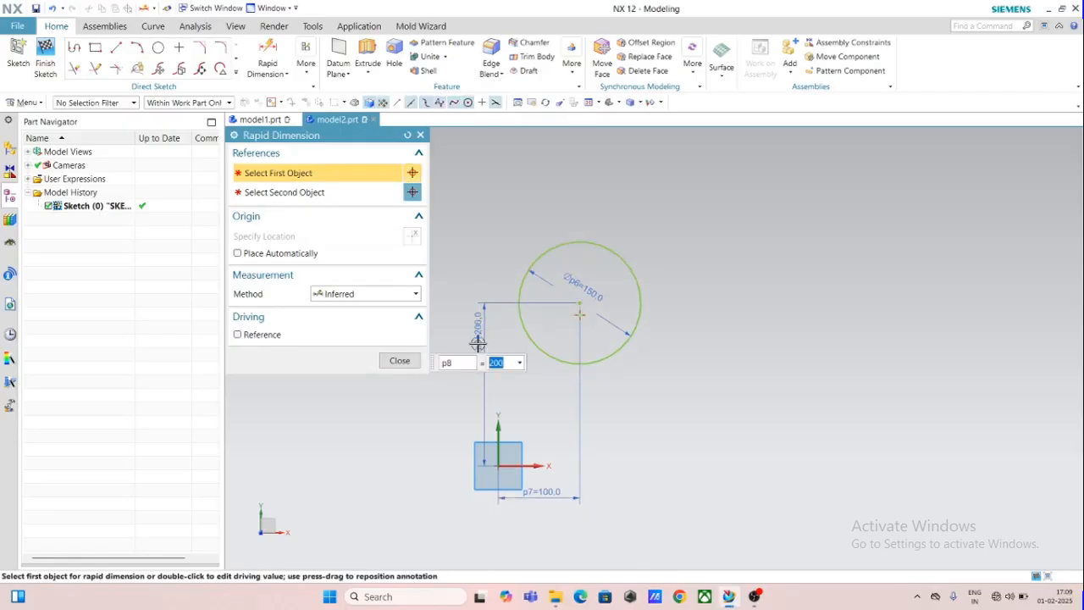
click(403, 359)
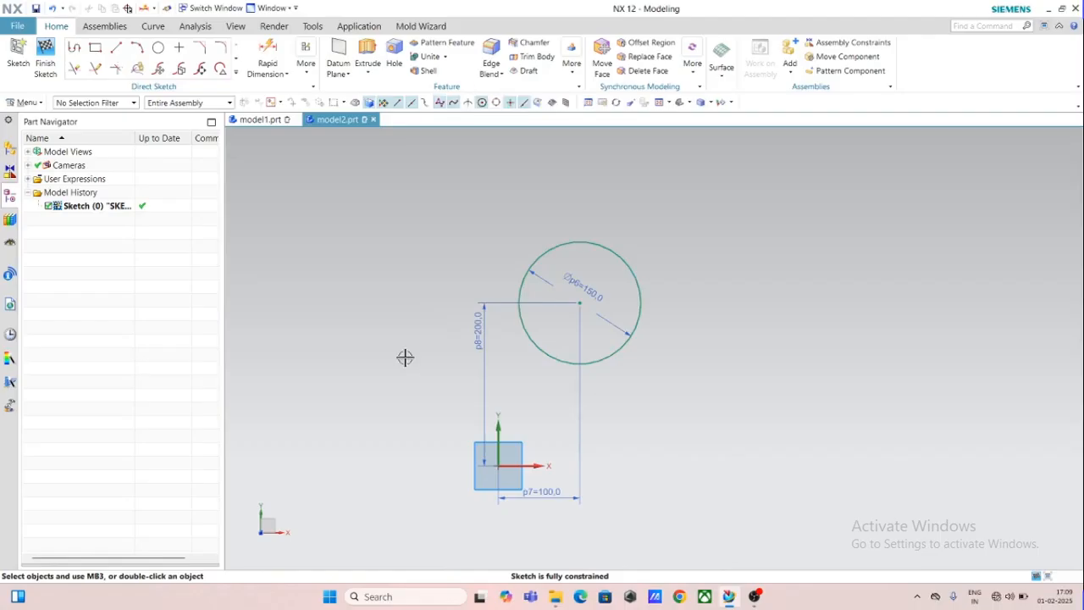
- Undo both position dimensions and the 150 diameter circle to empty the sketch
key(ctrl+z)
key(ctrl+z)
key(ctrl+z)
key(ctrl+z)
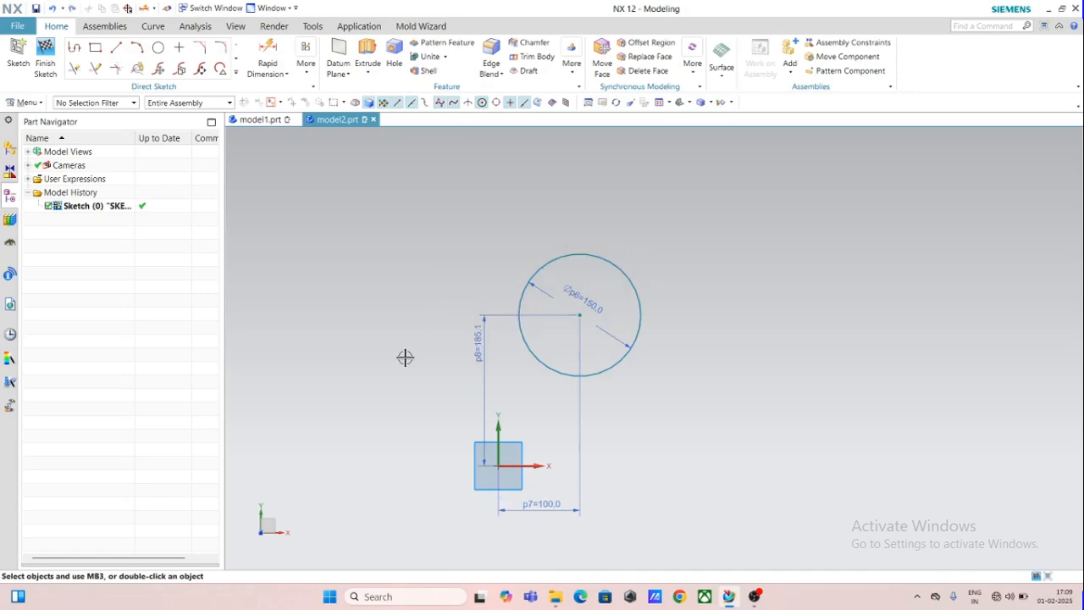
key(ctrl+z)
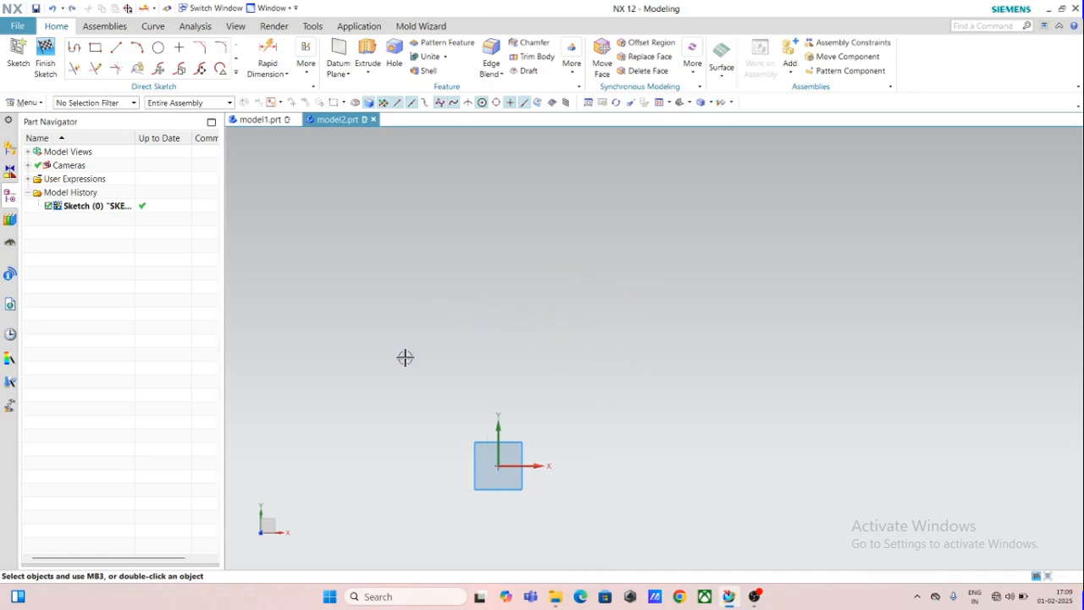
key(ctrl+z)
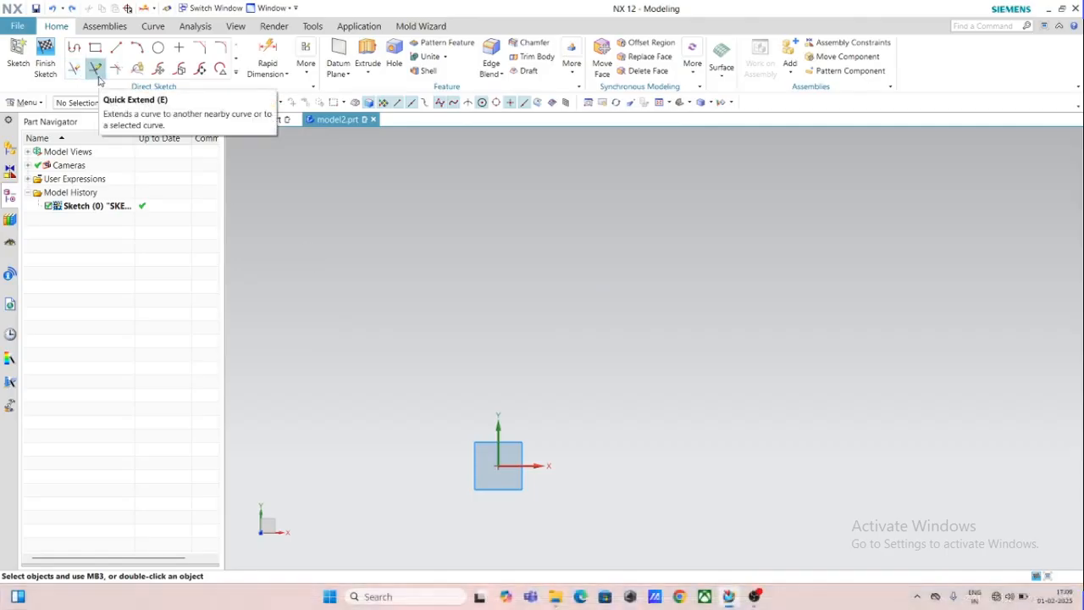
- Draw a rectangle from its center on the sketch origin, about 545 wide and 250 high at angle 0
click(95, 48)
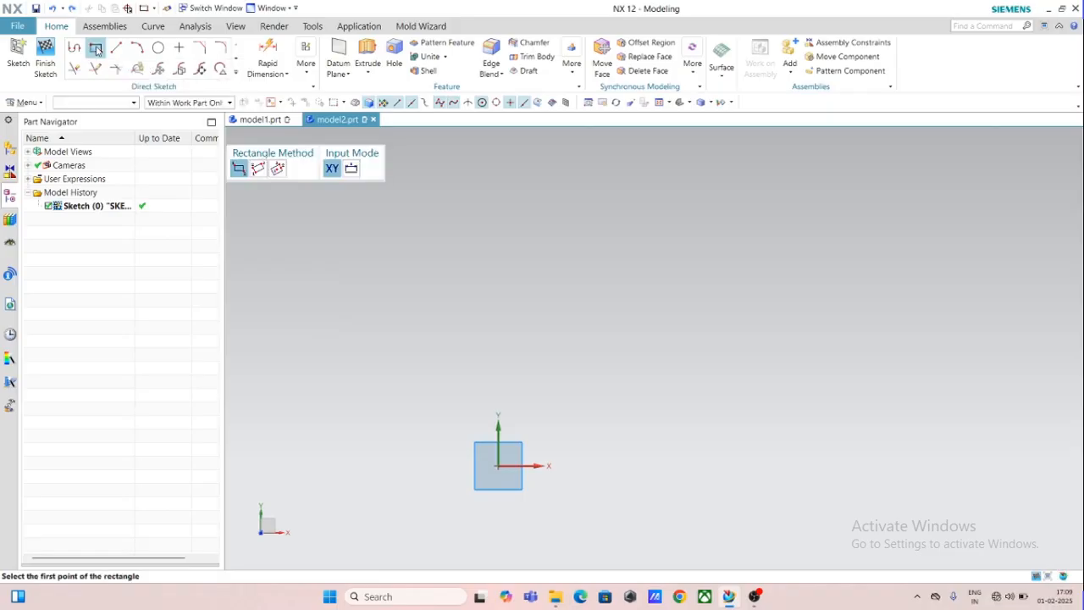
click(277, 169)
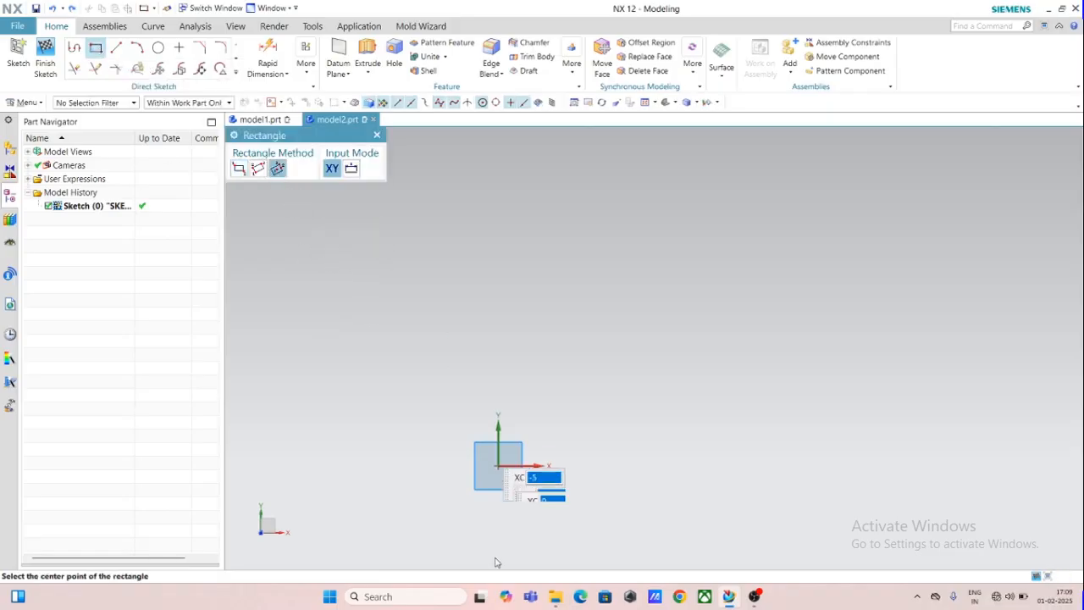
click(498, 465)
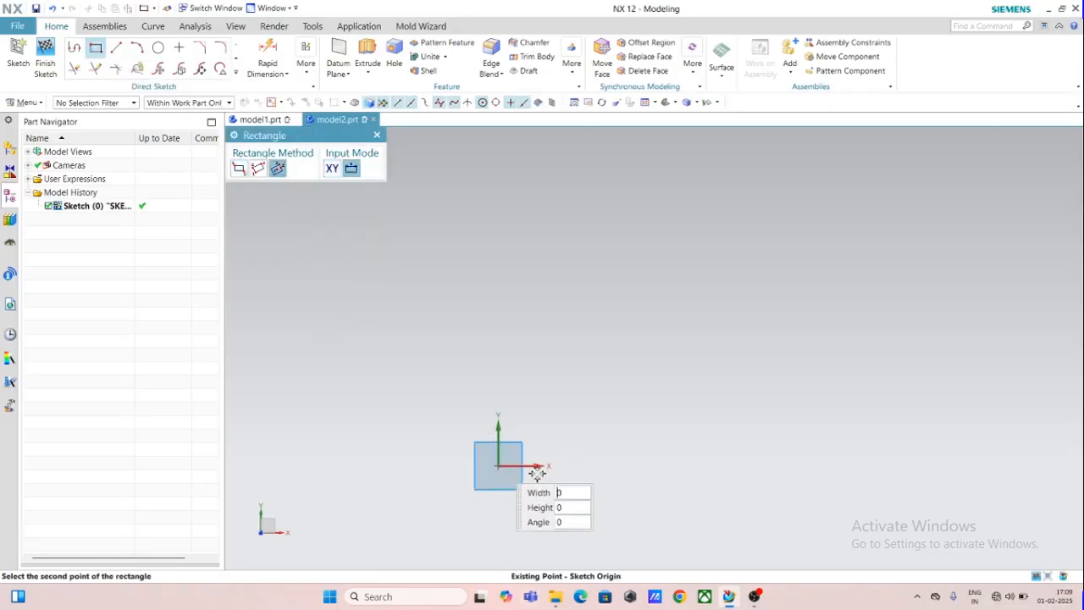
click(719, 461)
scroll(560, 525, down, 2)
scroll(521, 528, up, 3)
scroll(516, 531, down, 3)
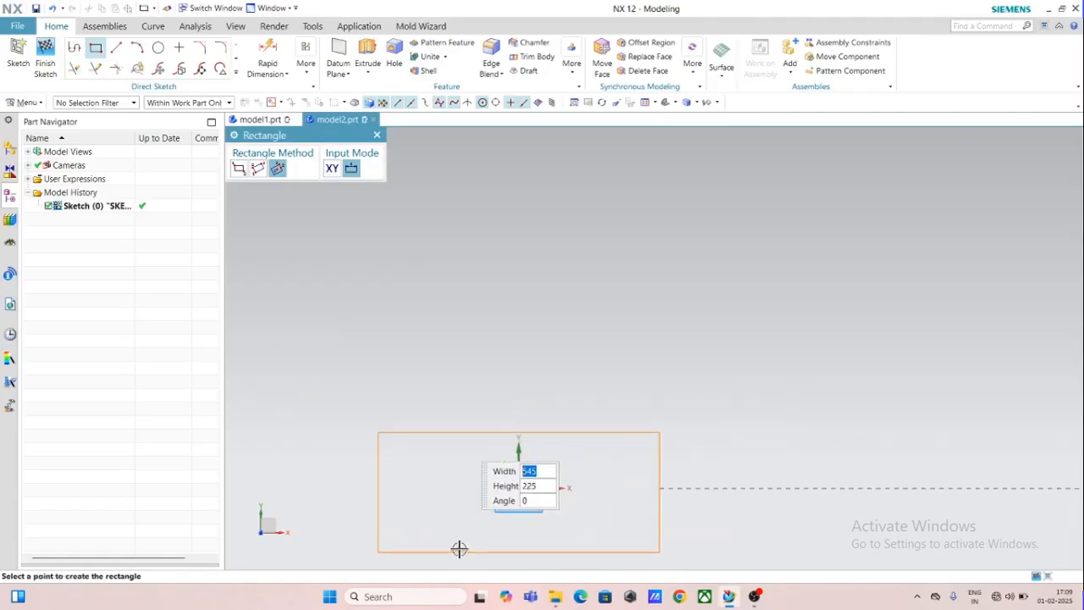
scroll(462, 555, up, 2)
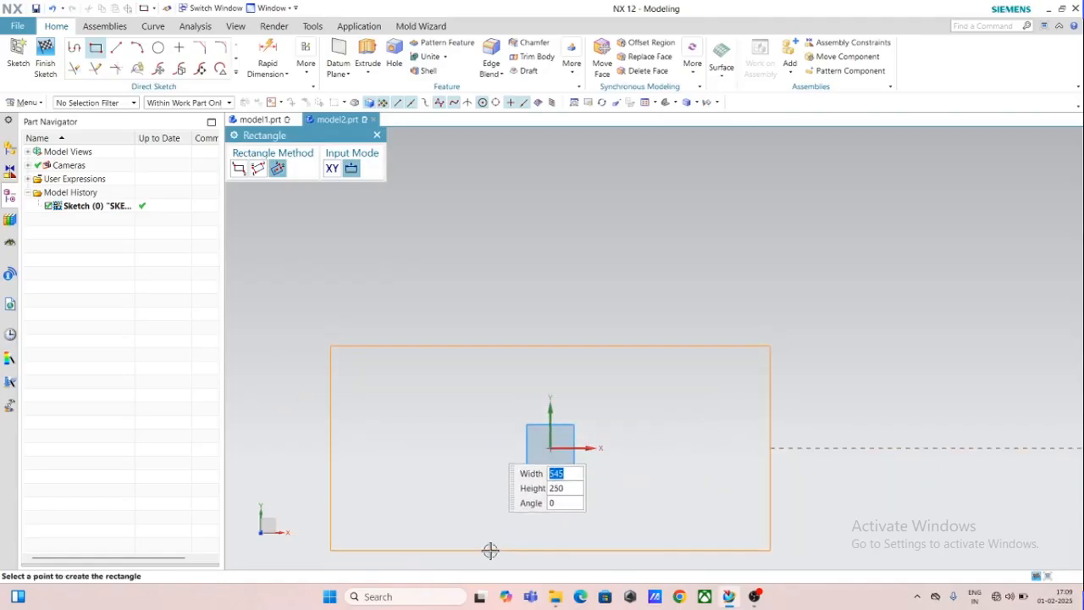
click(490, 550)
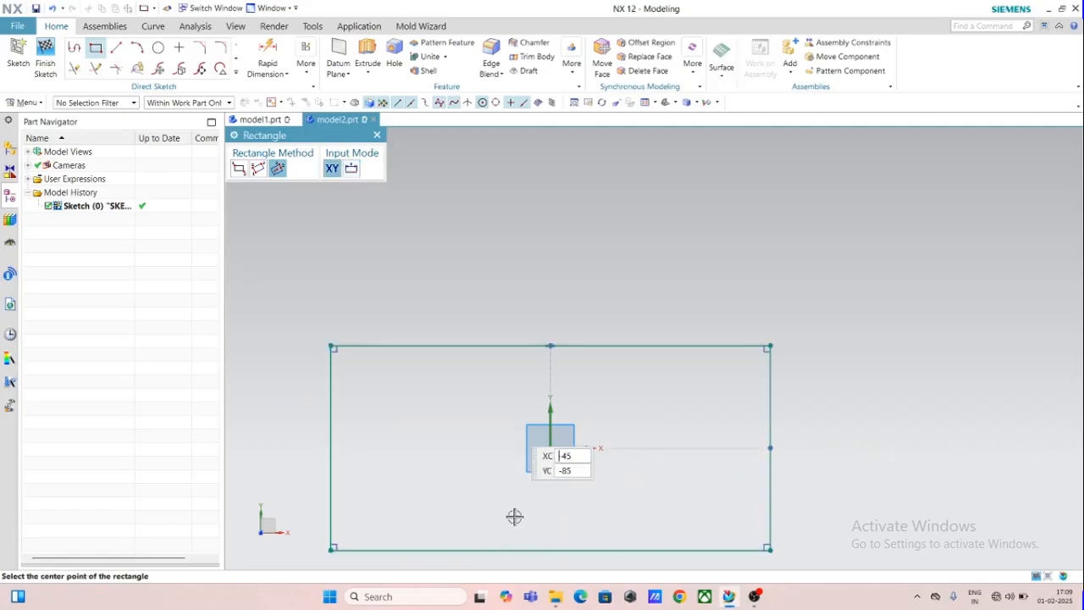
- Draw three vertical lines crossing the rectangle beyond its upper and lower edges, two left of the origin and one right of it
click(116, 48)
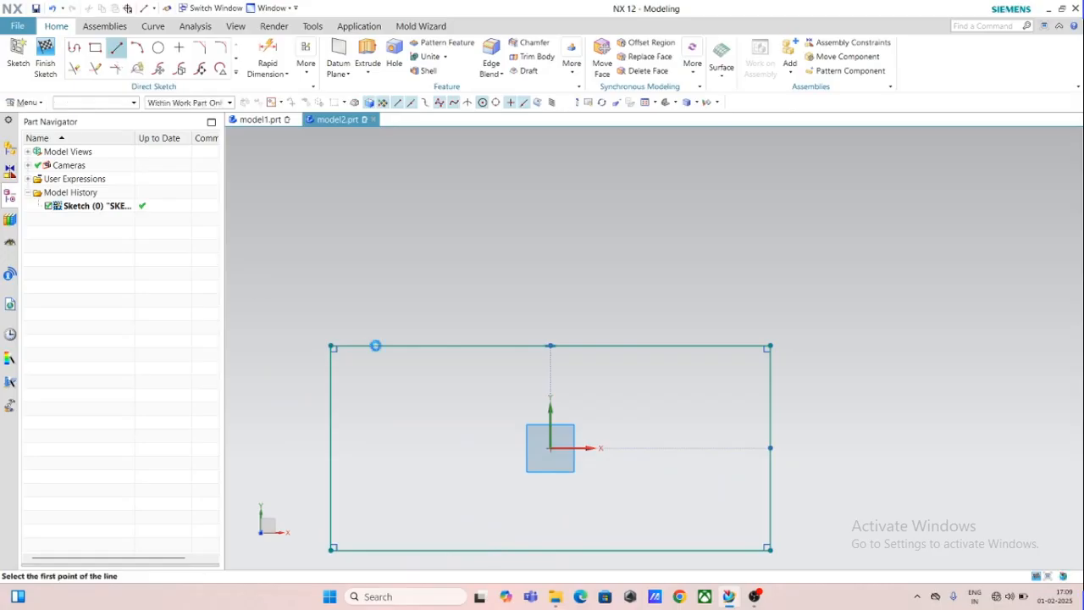
click(404, 262)
scroll(391, 562, down, 2)
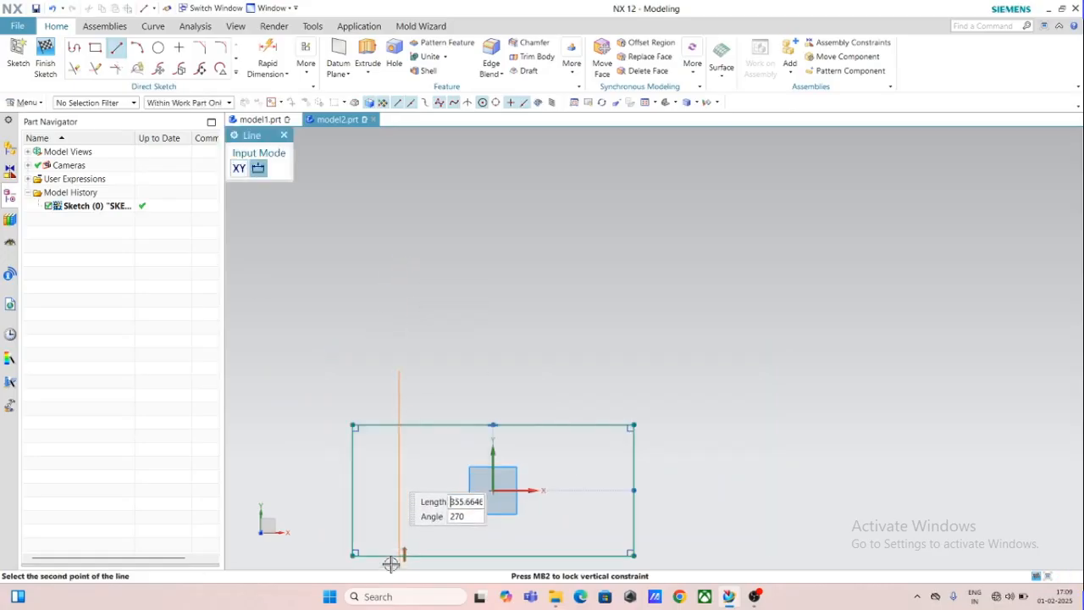
scroll(391, 562, up, 4)
scroll(392, 559, down, 3)
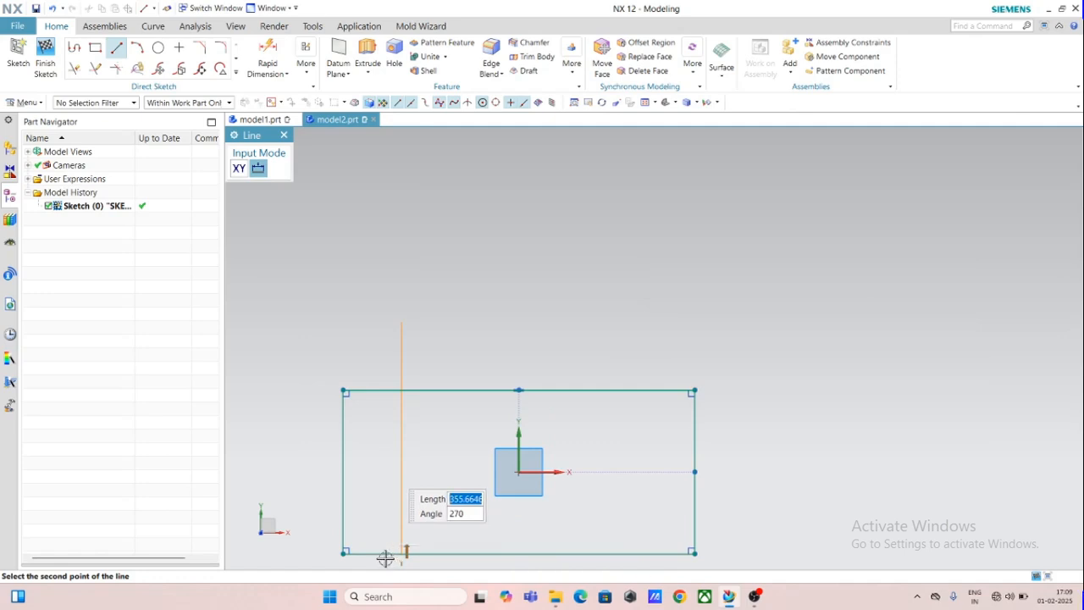
mouse_move(385, 559)
shift+middle_down()
mouse_move(416, 399)
mouse_move(529, 399)
mouse_move(549, 414)
mouse_move(389, 457)
mouse_move(602, 409)
mouse_move(492, 396)
shift+middle_up()
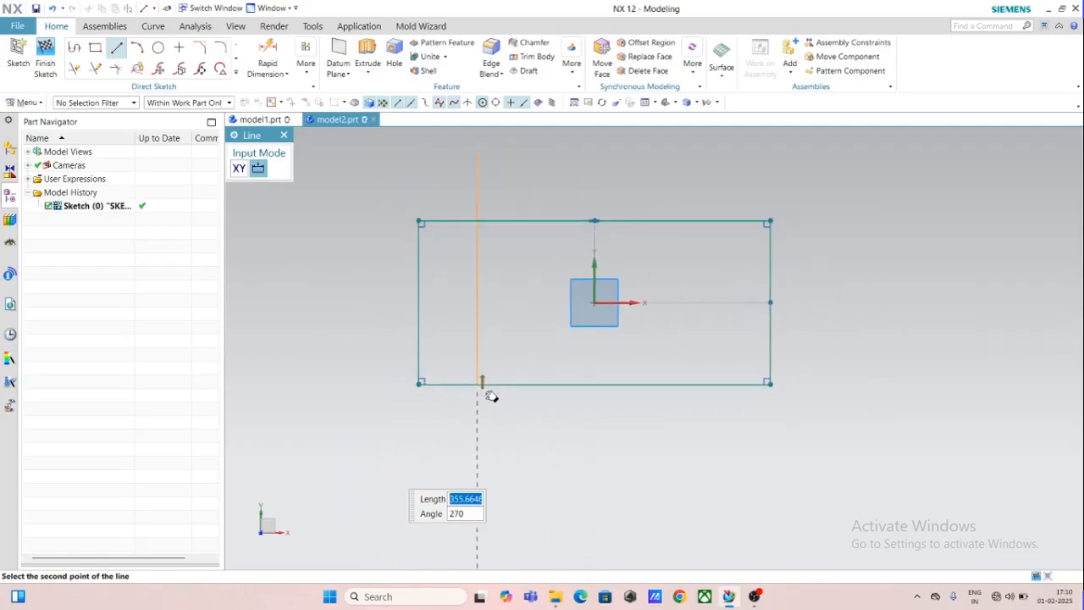
click(477, 461)
click(540, 186)
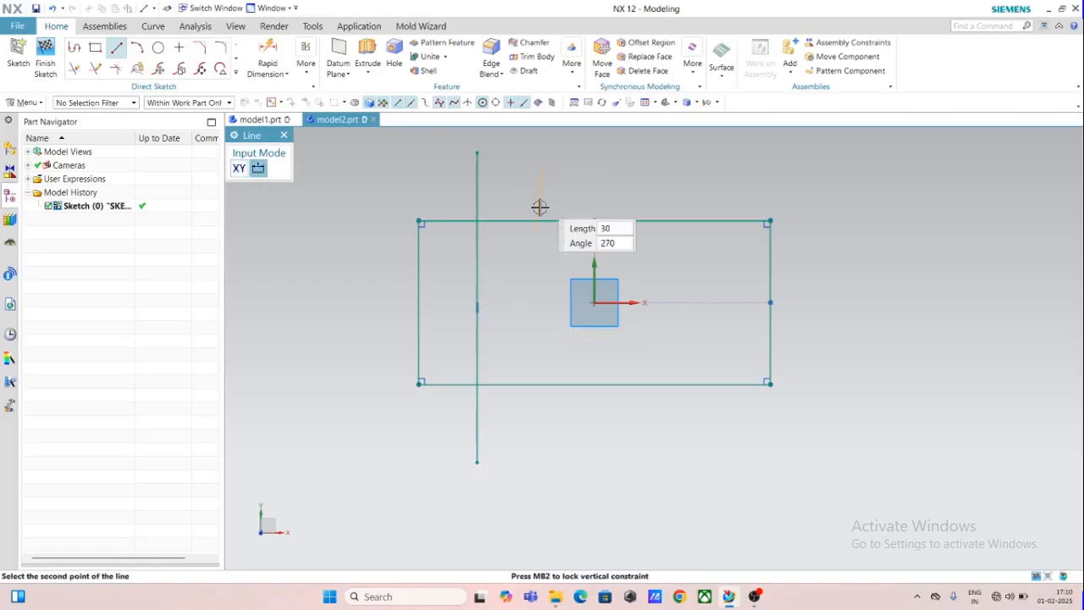
click(542, 451)
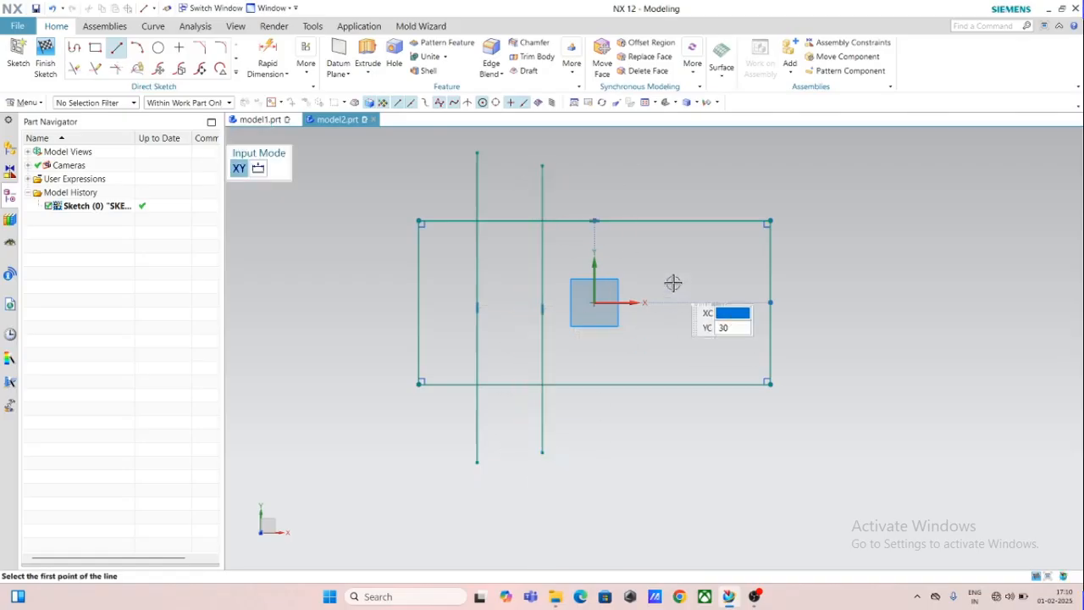
click(648, 166)
click(648, 451)
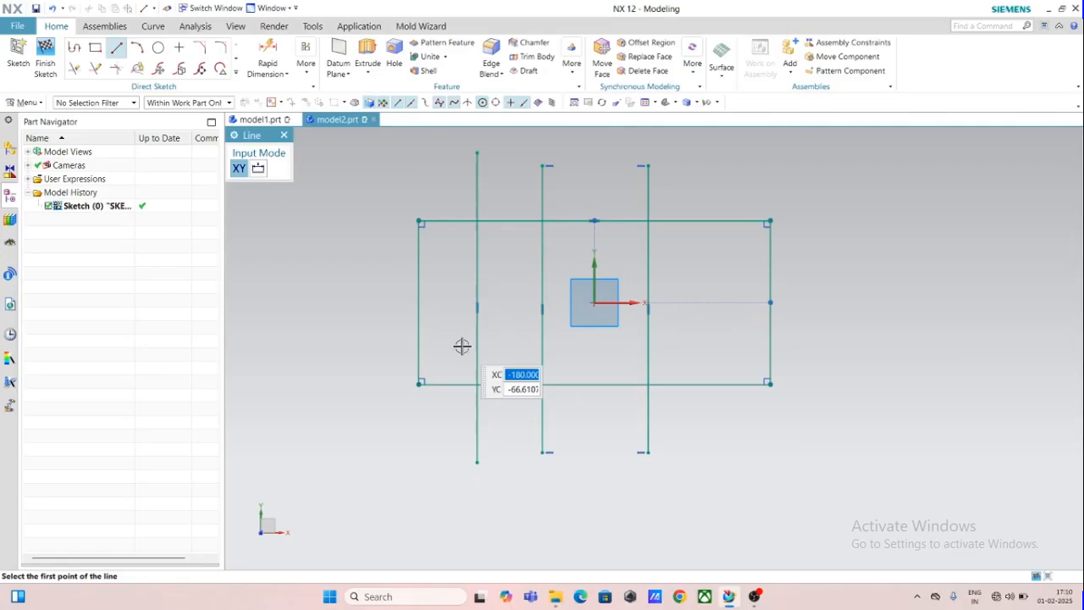
- Draw a horizontal line below and another above the origin, both crossing the rectangle, plus a fourth vertical line near its right edge
click(370, 324)
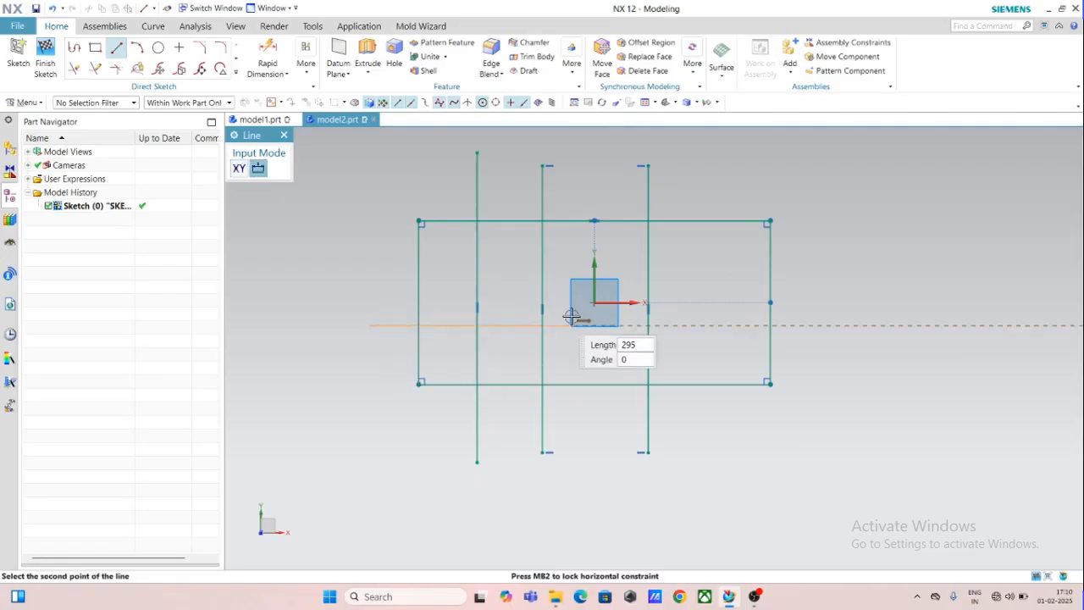
click(832, 325)
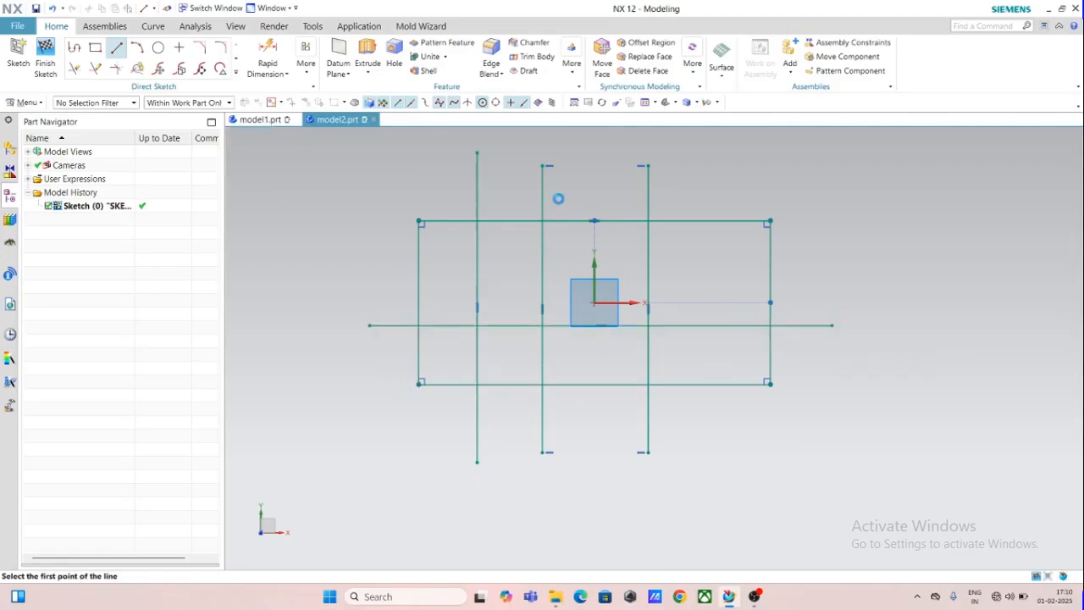
click(704, 154)
click(705, 451)
key(Escape)
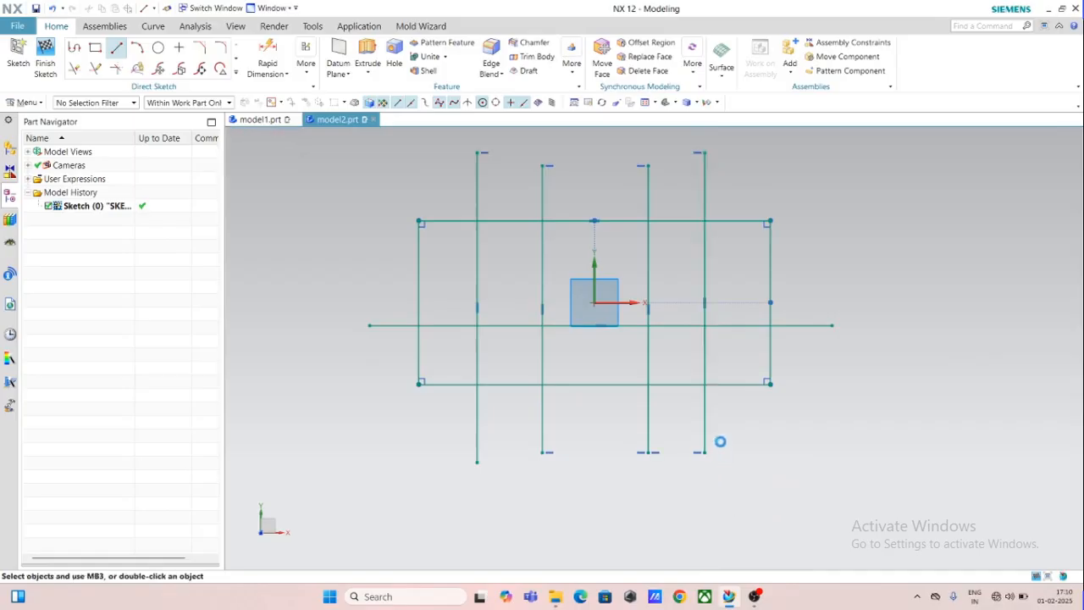
click(359, 256)
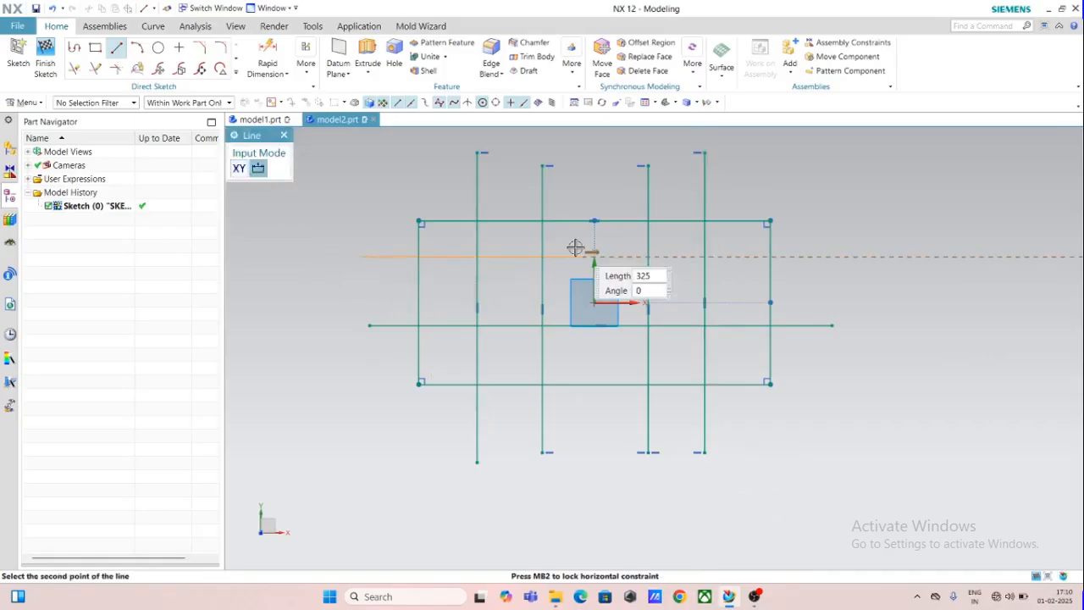
click(800, 255)
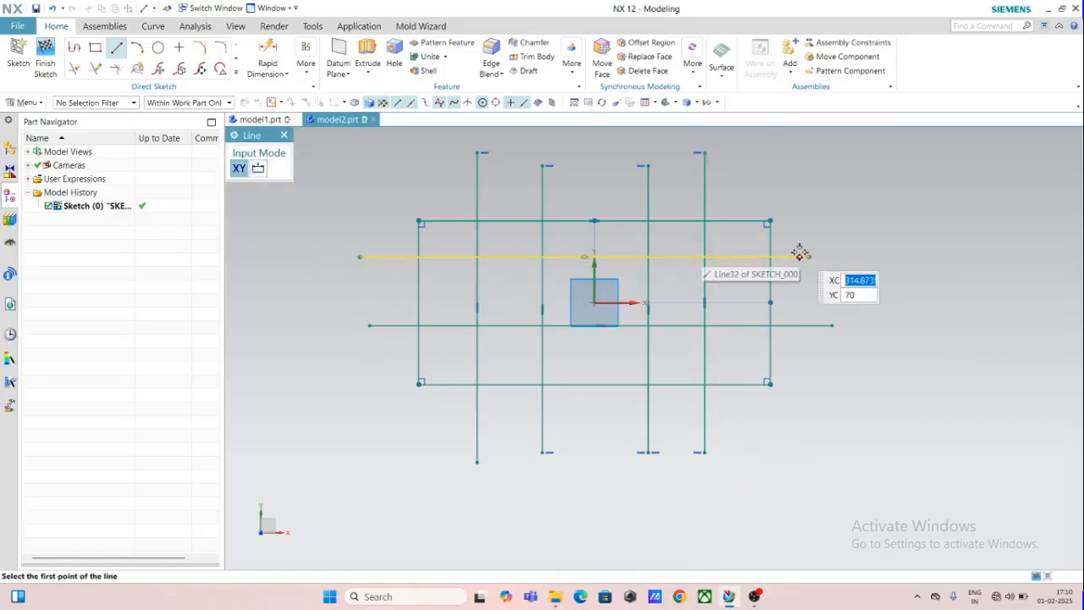
key(Escape)
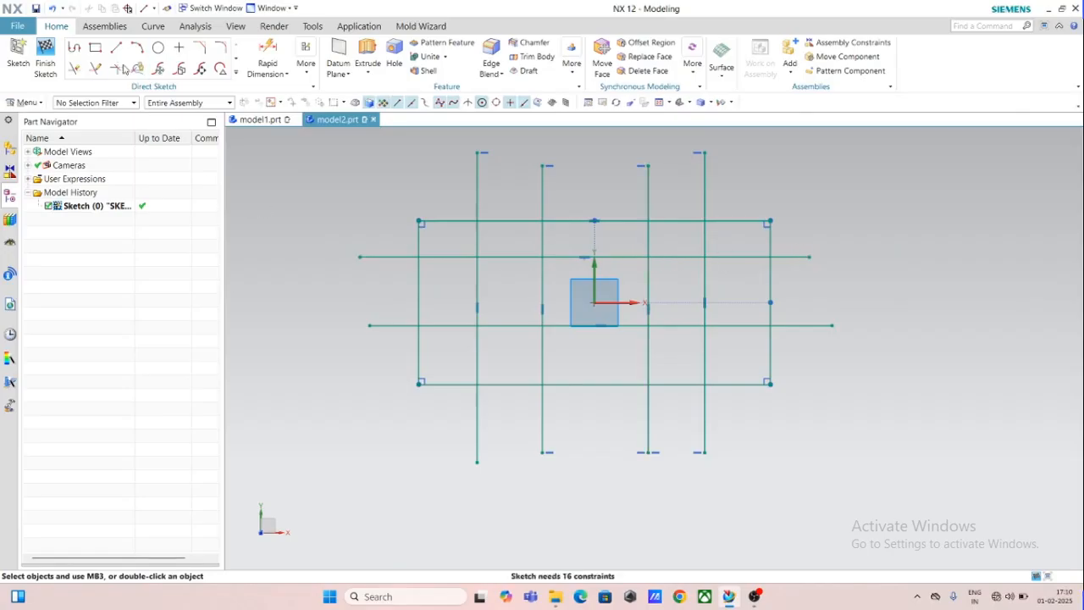
- Quick Trim the rectangle's lower-left corner segments and the leftmost vertical and upper horizontal line segments meeting near its upper-left corner
click(76, 71)
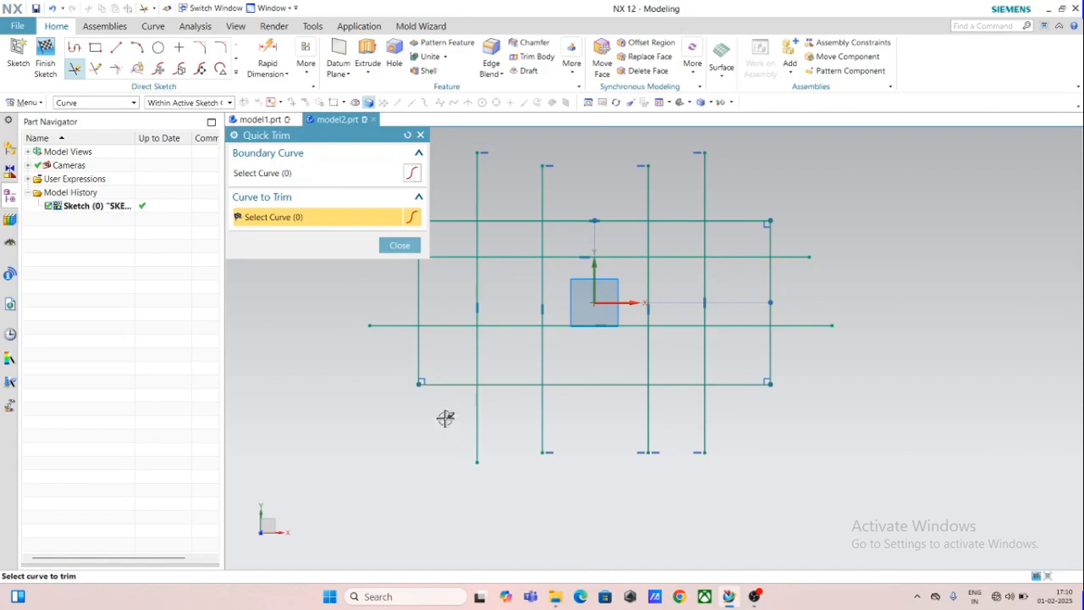
mouse_move(445, 417)
mouse_down()
mouse_move(447, 363)
mouse_move(405, 359)
mouse_up()
mouse_move(447, 313)
mouse_down()
mouse_move(454, 245)
mouse_move(494, 231)
mouse_up()
click(399, 247)
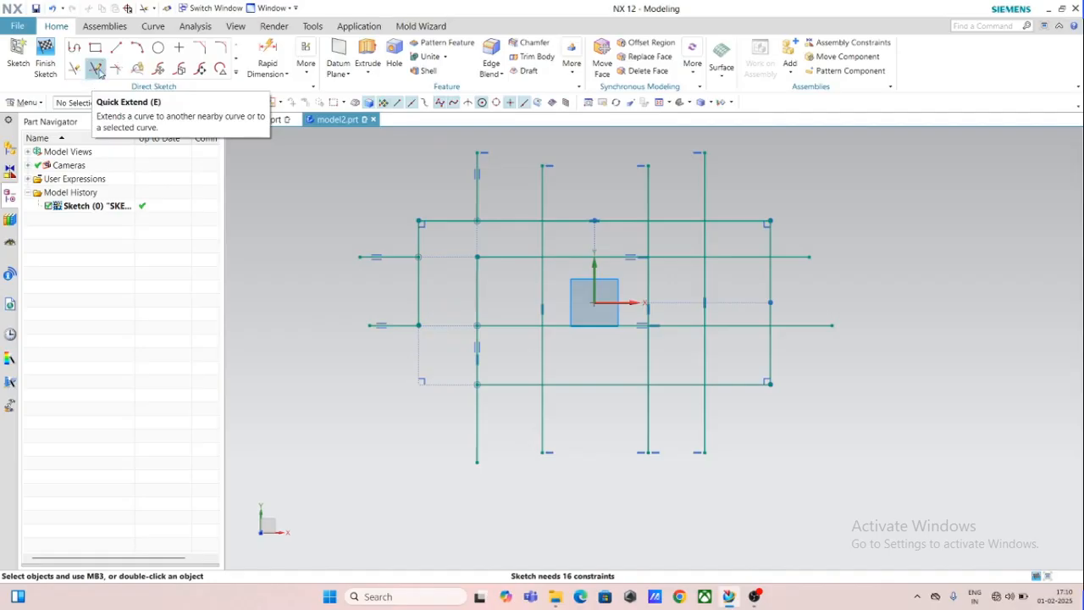
- Quick Extend the upper horizontal line's left stub across the trimmed gap to the leftmost vertical line
click(95, 68)
scroll(402, 324, down, 3)
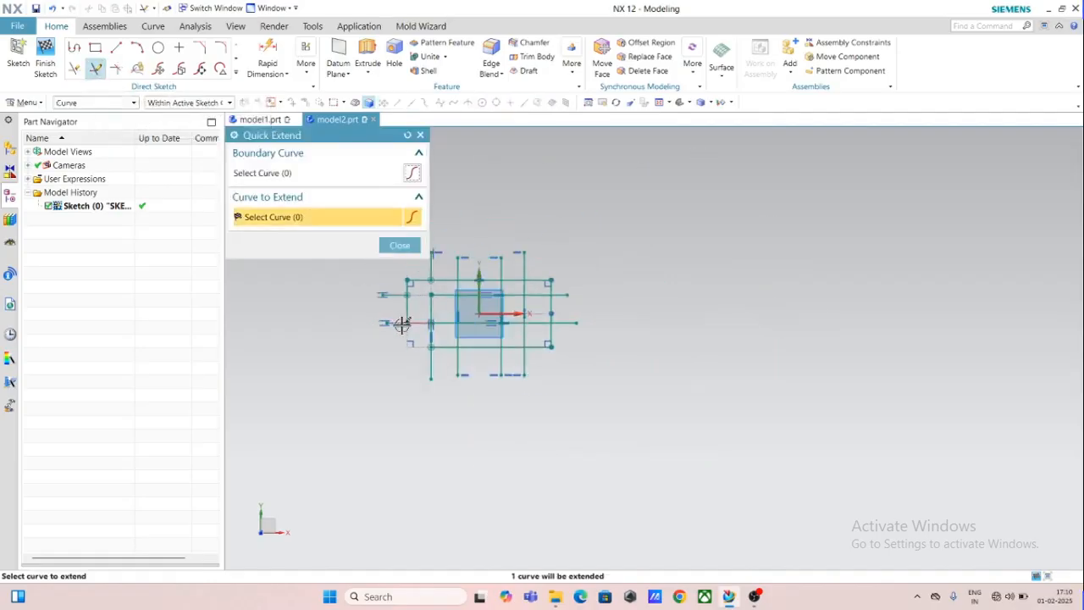
scroll(381, 332, up, 3)
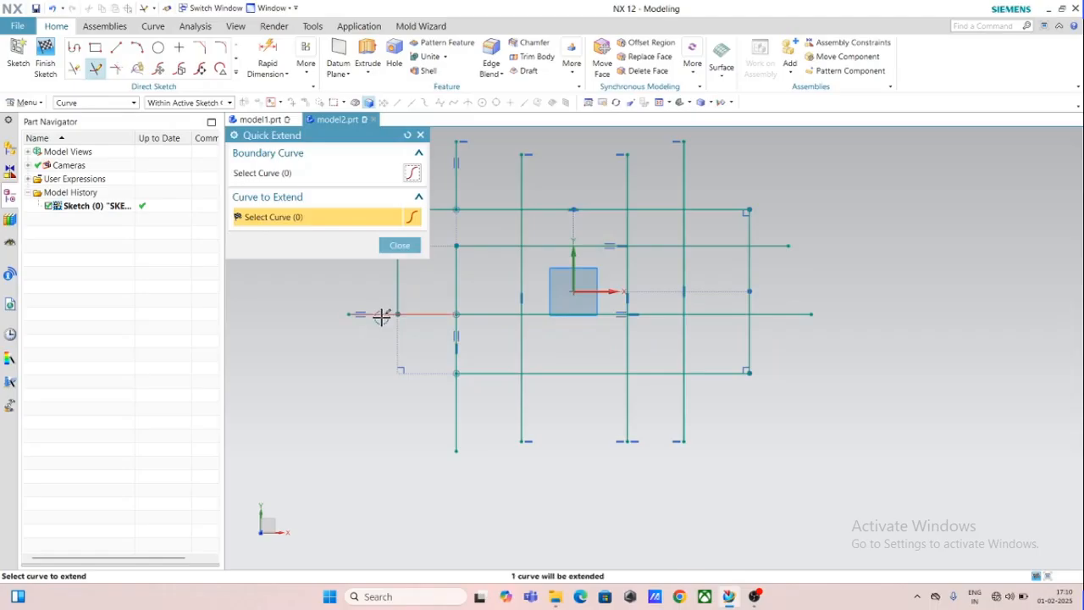
scroll(438, 307, down, 2)
scroll(446, 258, up, 4)
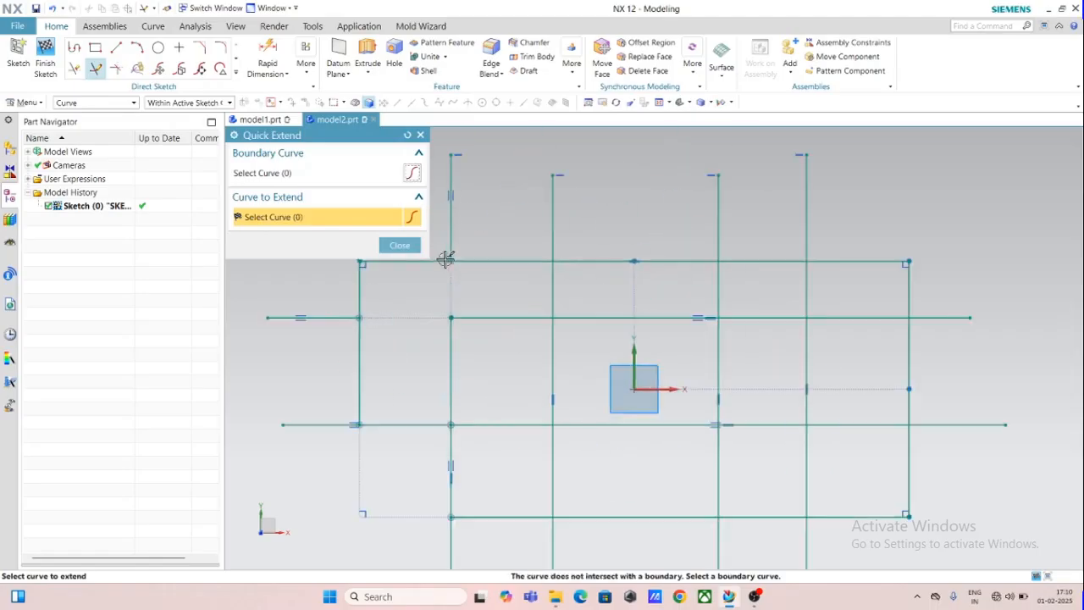
scroll(446, 259, up, 4)
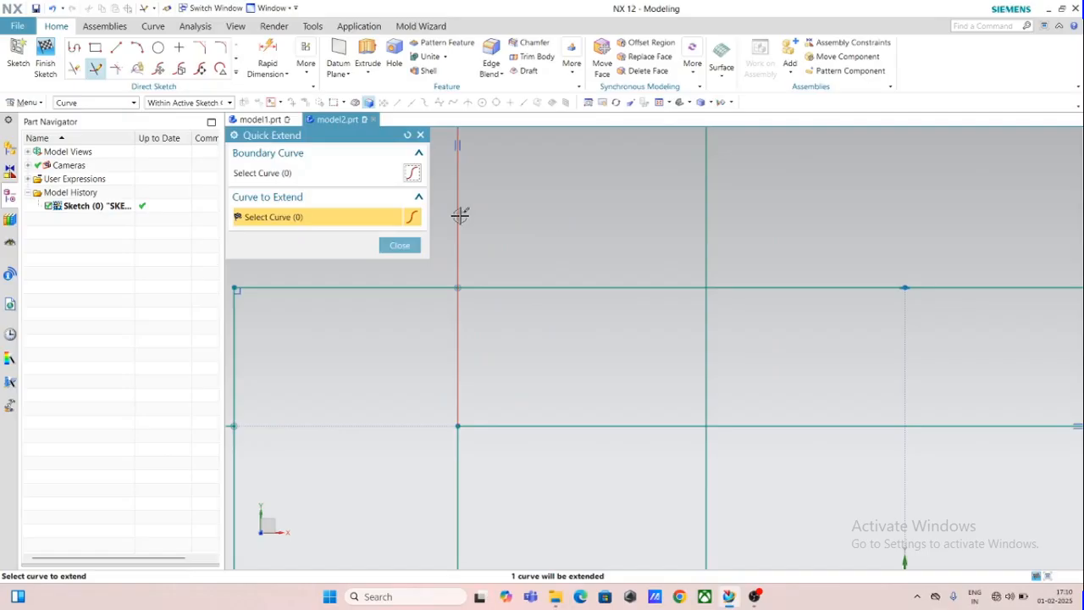
scroll(453, 421, down, 2)
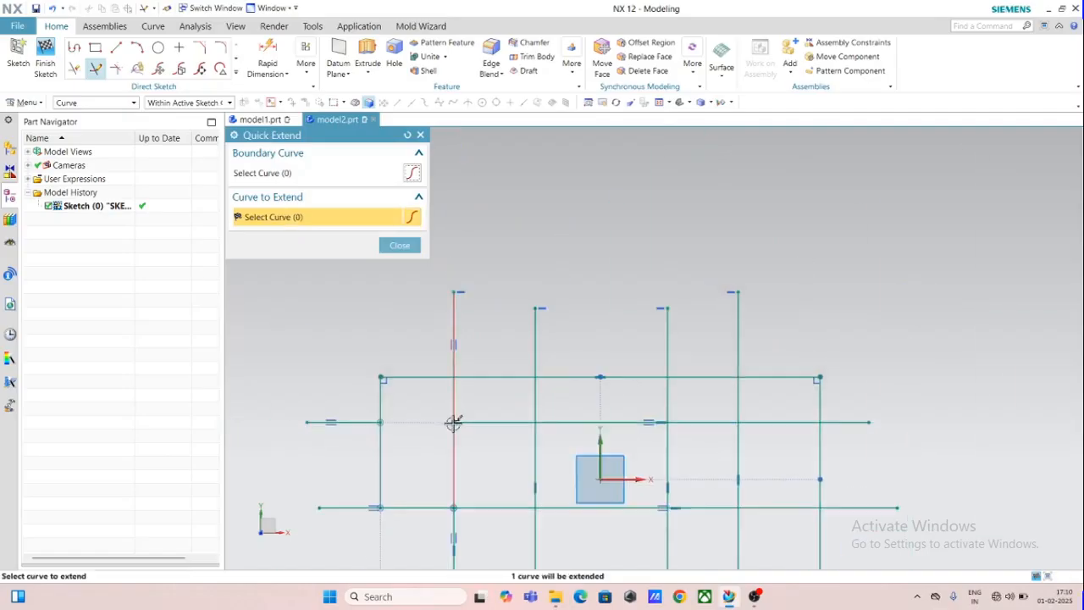
click(356, 422)
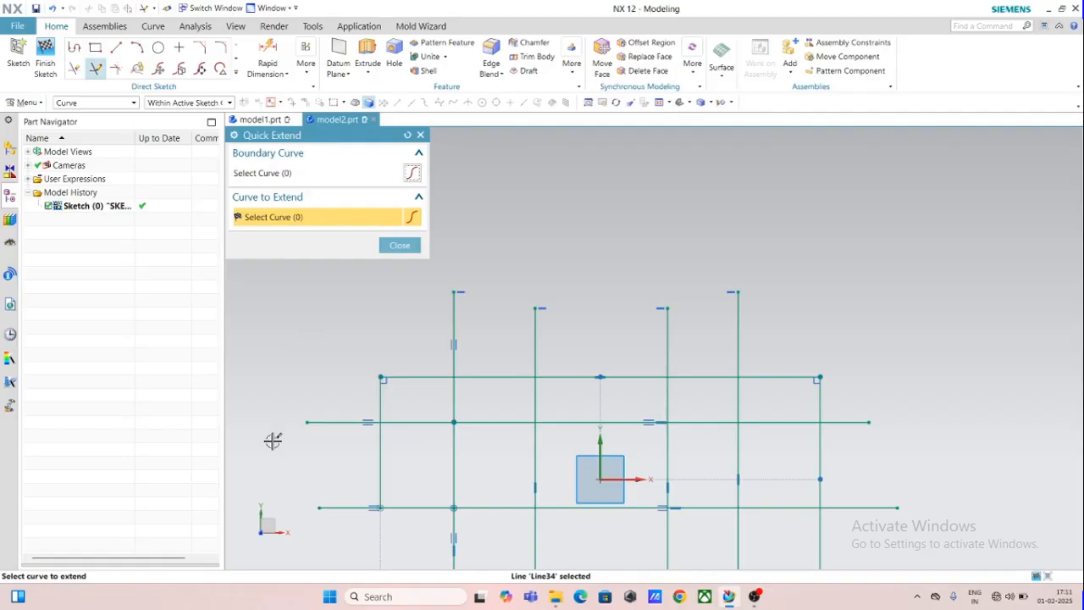
scroll(327, 406, down, 3)
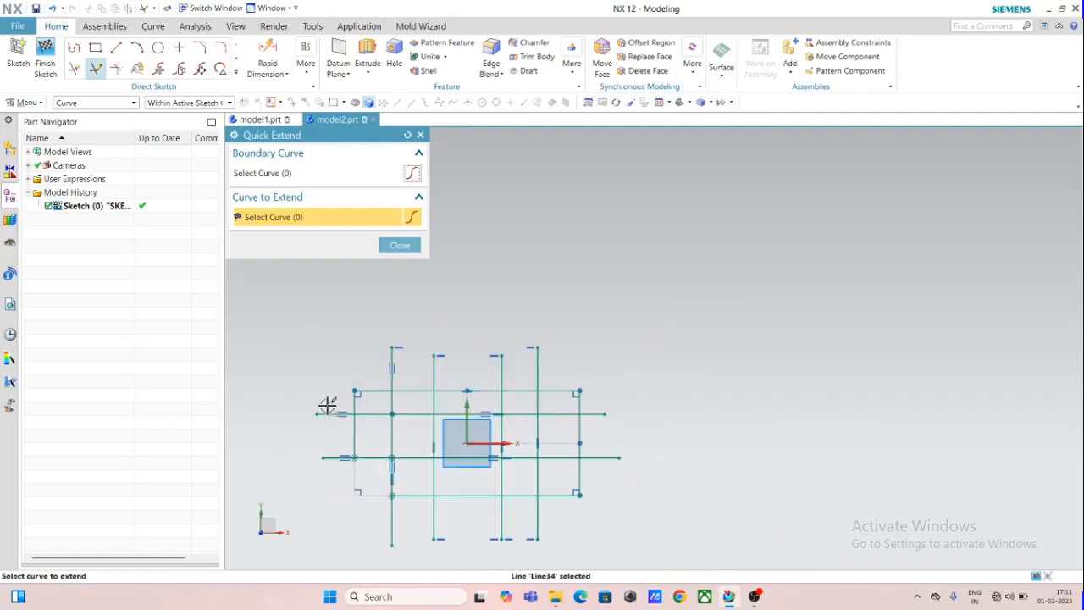
scroll(345, 503, up, 1)
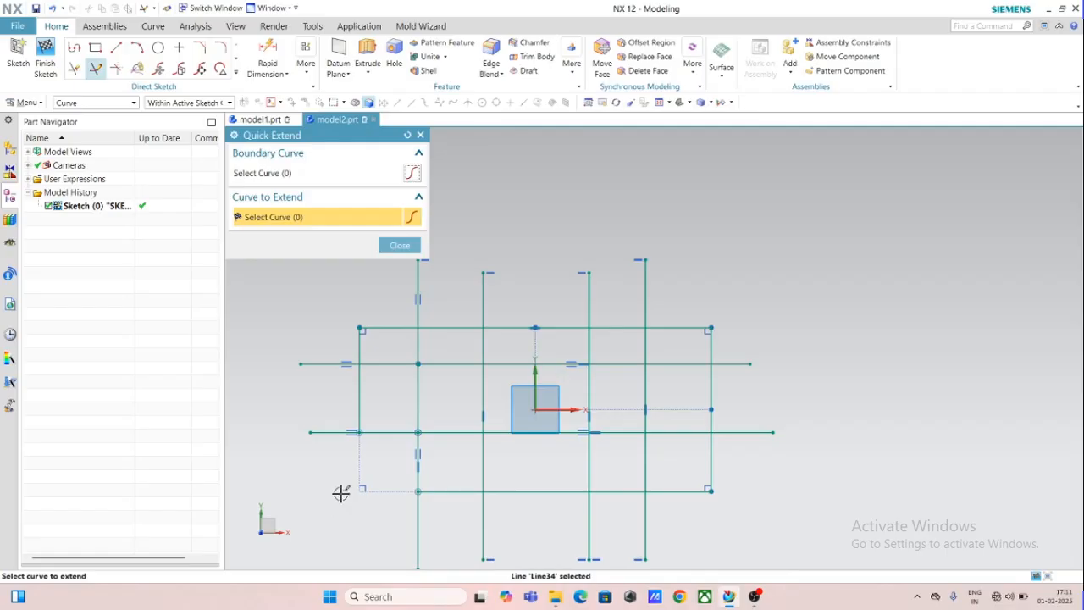
click(400, 245)
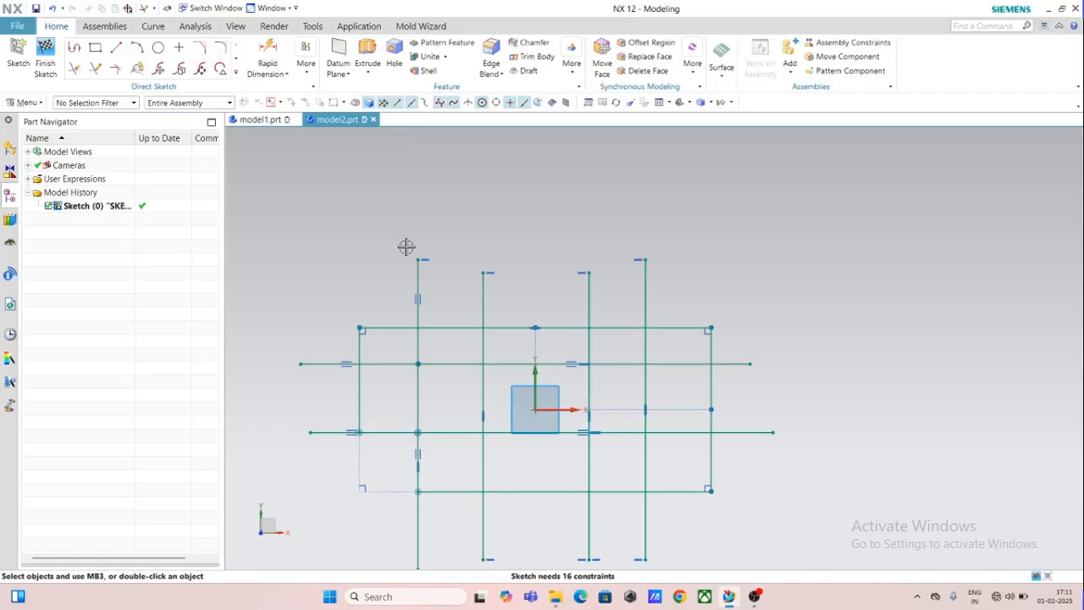
click(755, 596)
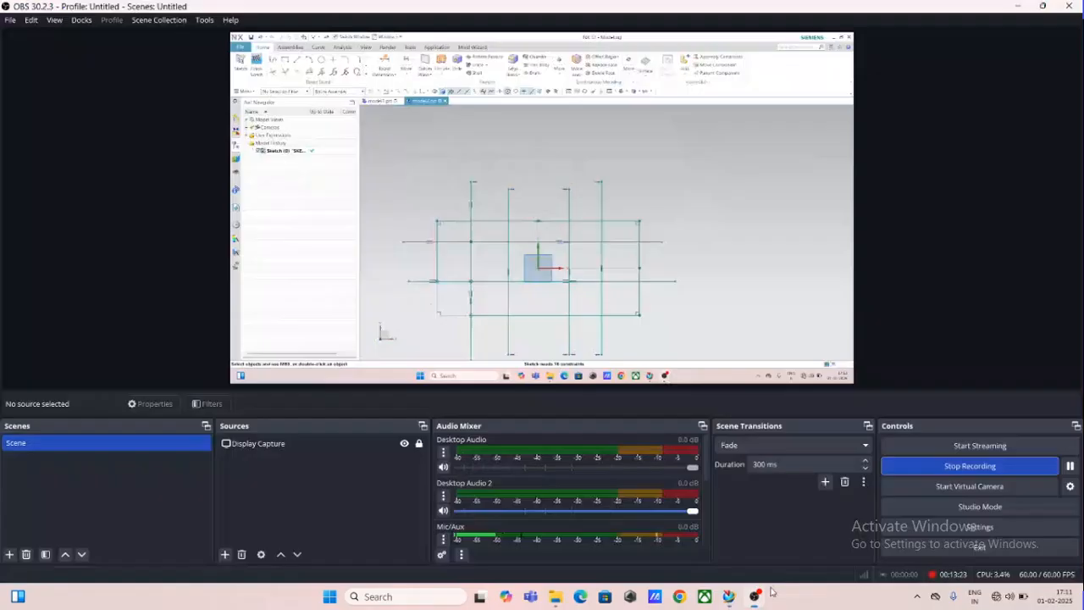
click(987, 467)
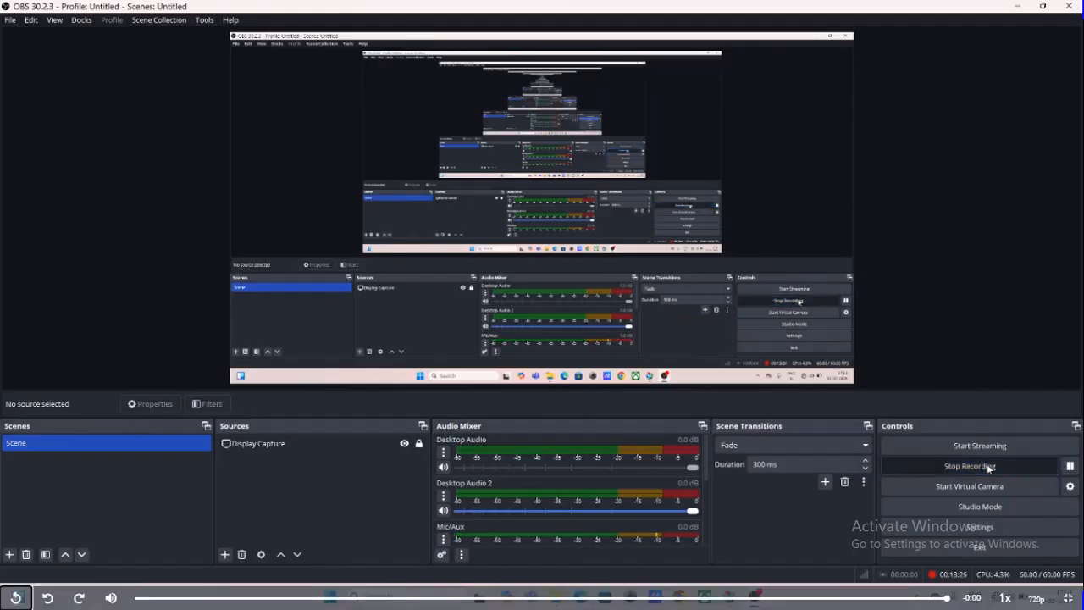